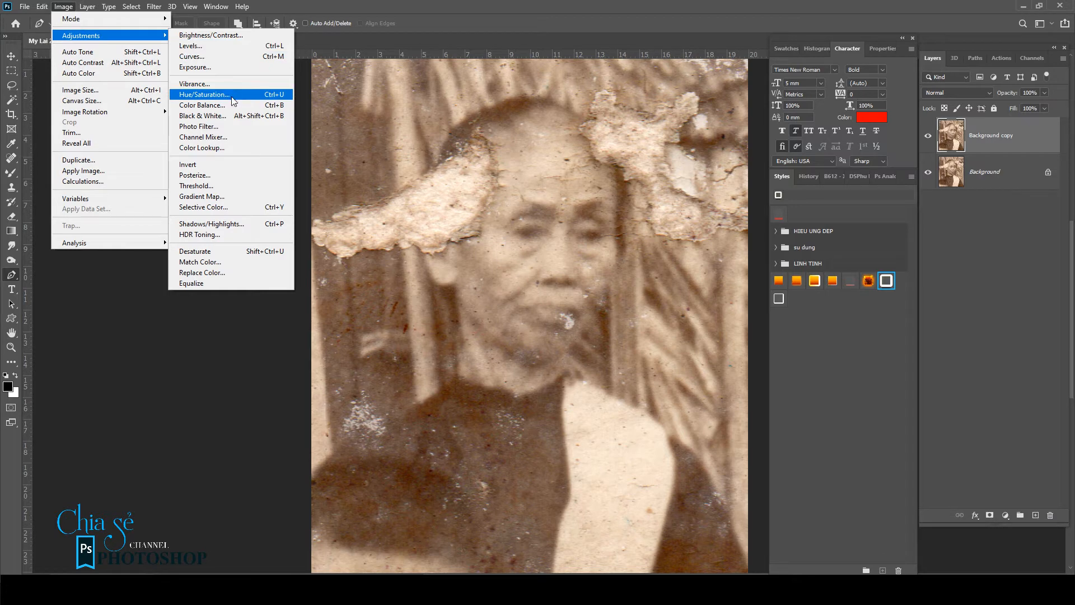
# Step: Set the Background copy layer's saturation to -100 with Hue/Saturation and apply Auto Color
pyautogui.click(231, 94)
pyautogui.moveTo(796, 139); pyautogui.dragTo(708, 153)
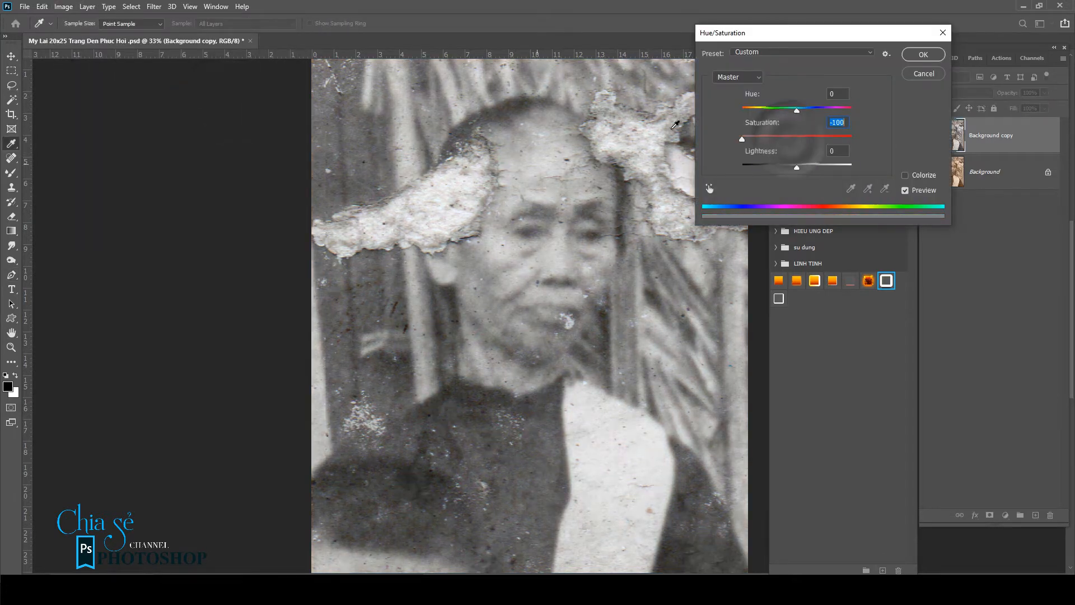
pyautogui.click(923, 55)
pyautogui.click(63, 7)
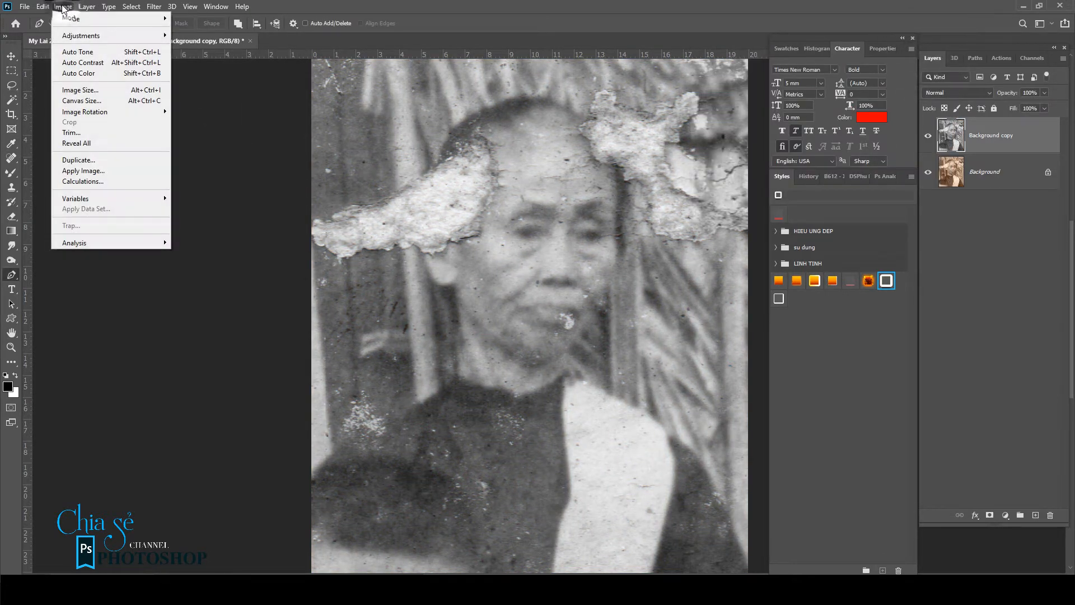
pyautogui.click(81, 73)
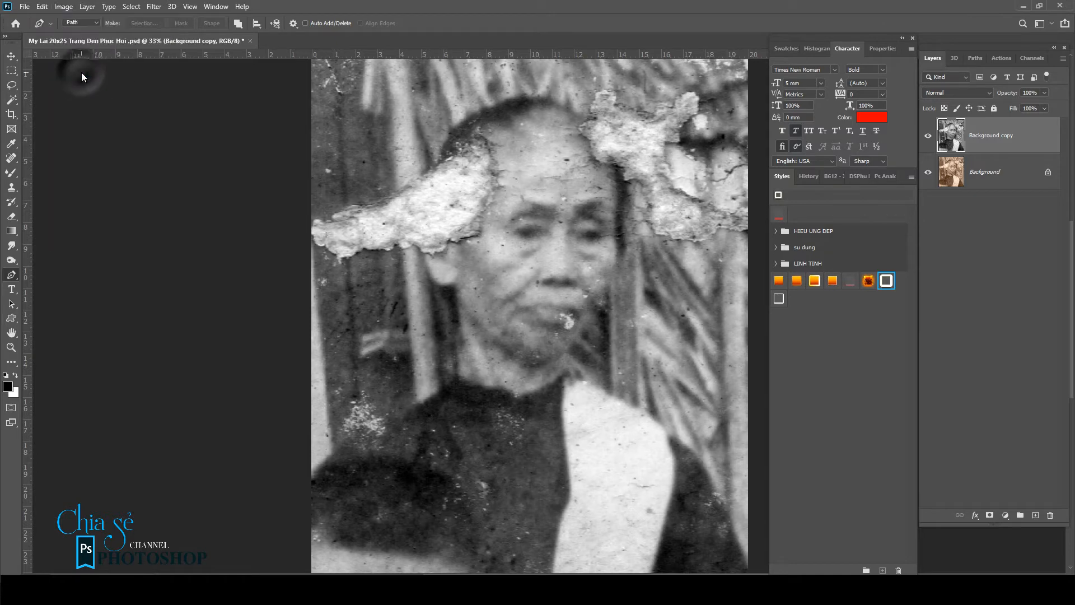
# Step: Brighten the photo's midtones with a Curves adjustment, raising input 123 to output 137
pyautogui.click(928, 136)
pyautogui.click(42, 6)
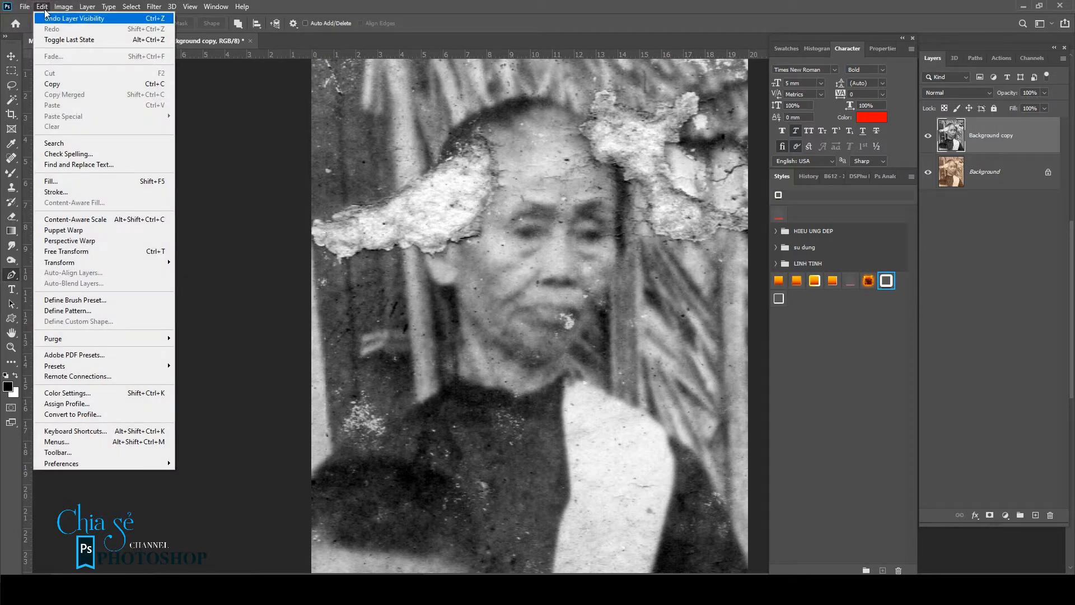
pyautogui.moveTo(58, 9)
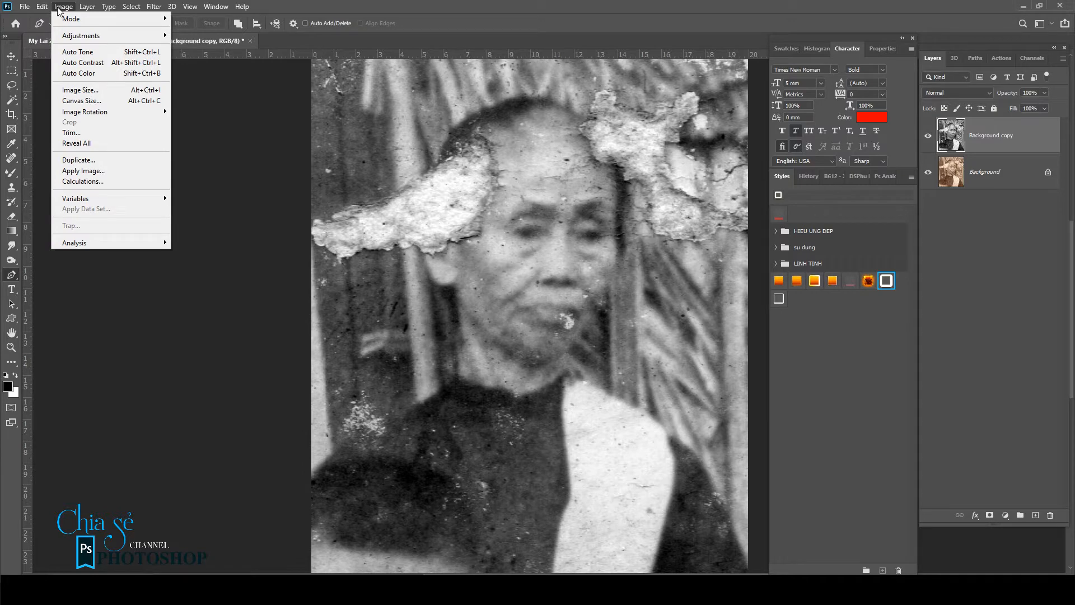
pyautogui.moveTo(73, 35)
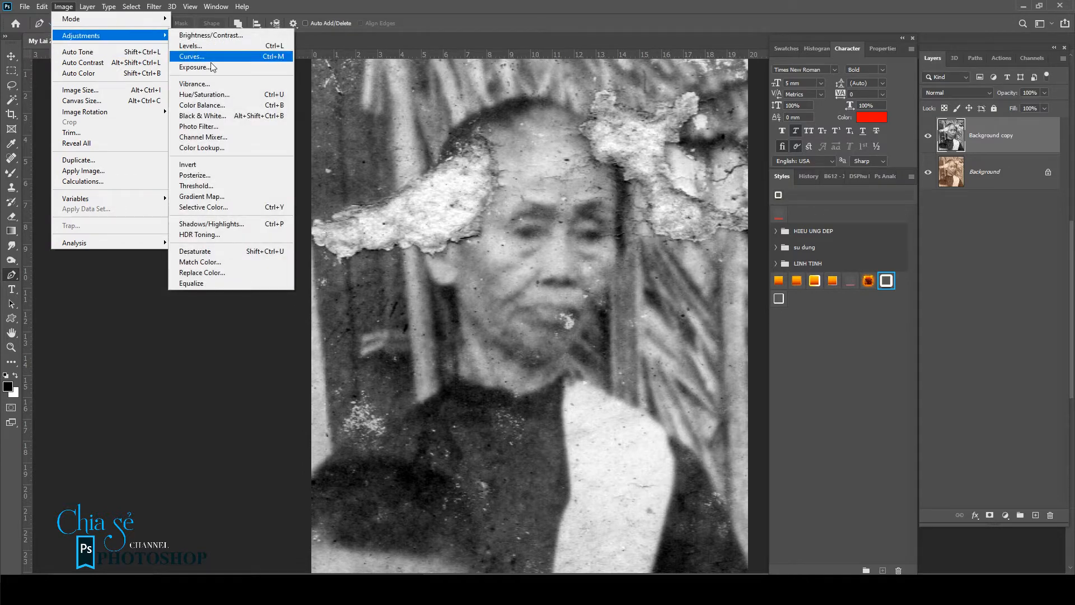
pyautogui.click(245, 59)
pyautogui.moveTo(806, 200); pyautogui.dragTo(806, 188)
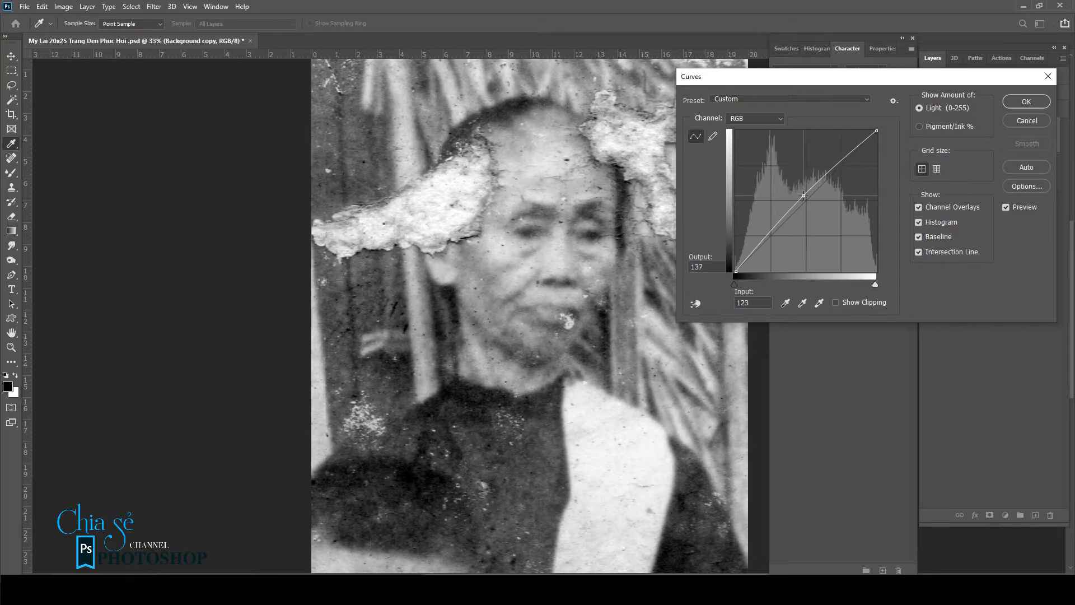
pyautogui.click(1029, 103)
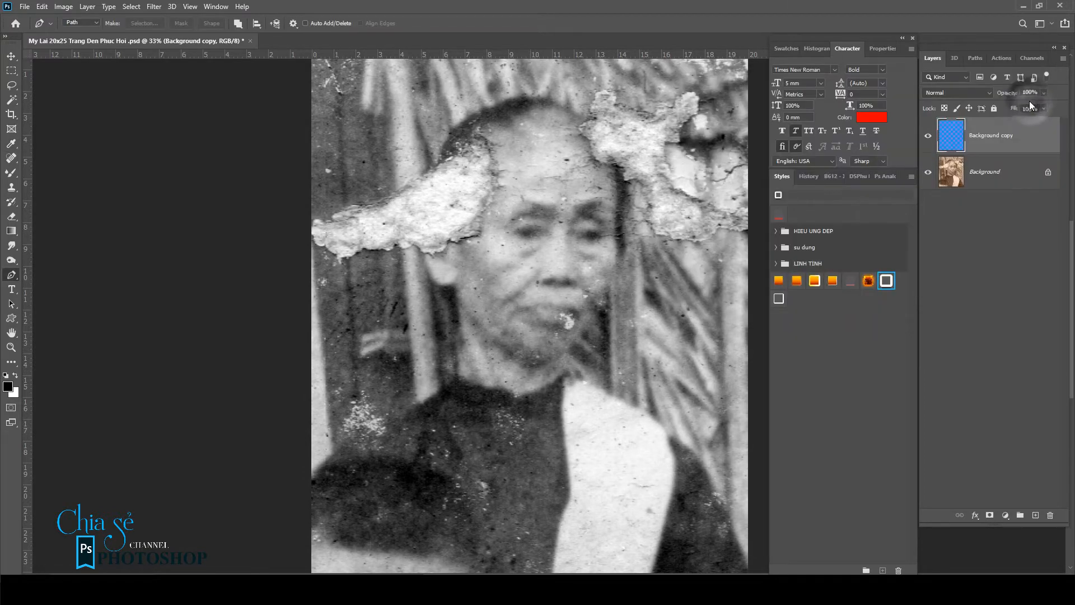
# Step: Compare the black-and-white Background copy with the original sepia photo underneath
pyautogui.scroll(-3, 485, 273)
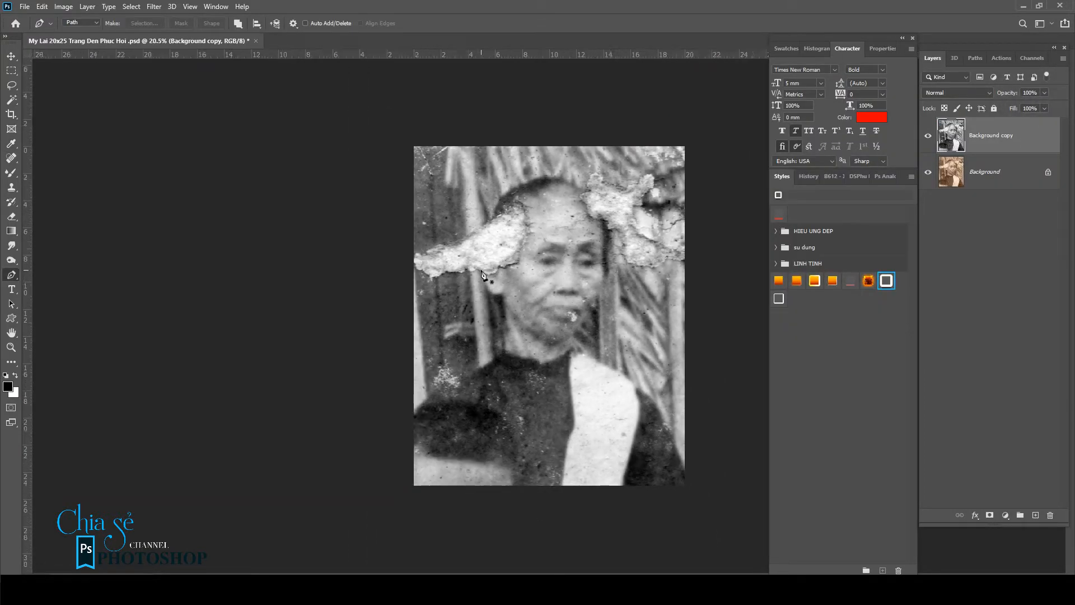
pyautogui.scroll(2, 483, 274)
pyautogui.scroll(-2, 480, 274)
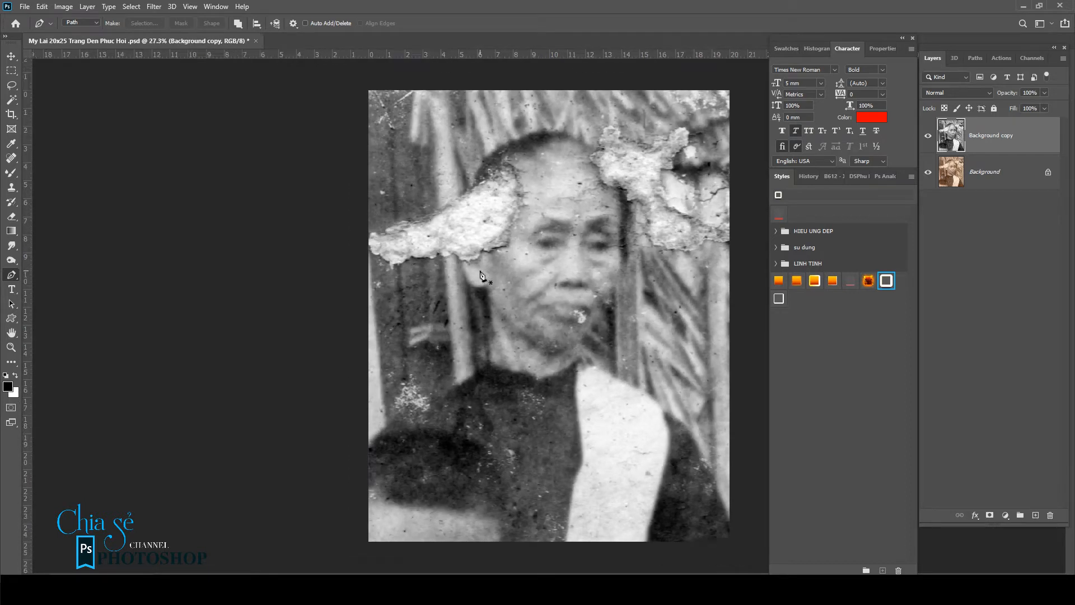
pyautogui.scroll(4, 480, 276)
pyautogui.scroll(-3, 509, 308)
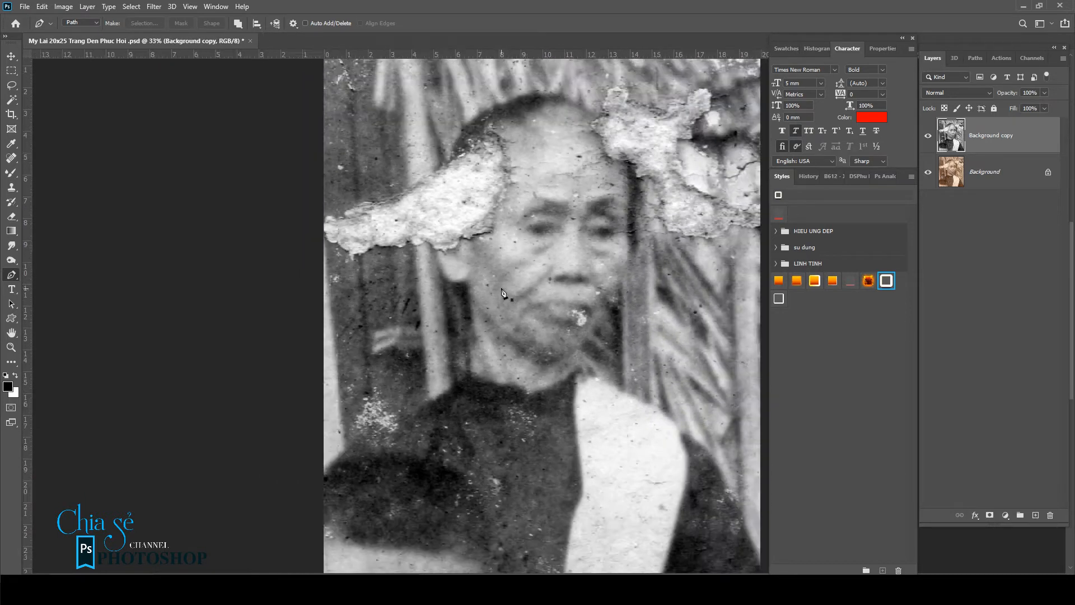
pyautogui.click(928, 137)
pyautogui.click(928, 136)
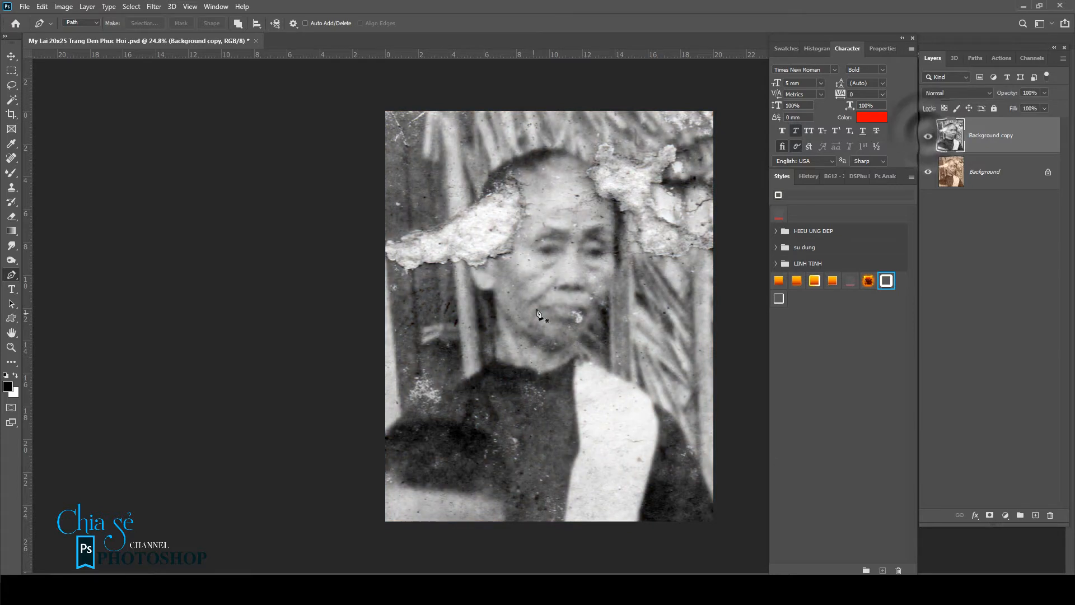
# Step: Raise the Clone Stamp's opacity, enlarge its brush, and clone clean skin over the cracked edge above the ear
pyautogui.scroll(3, 565, 297)
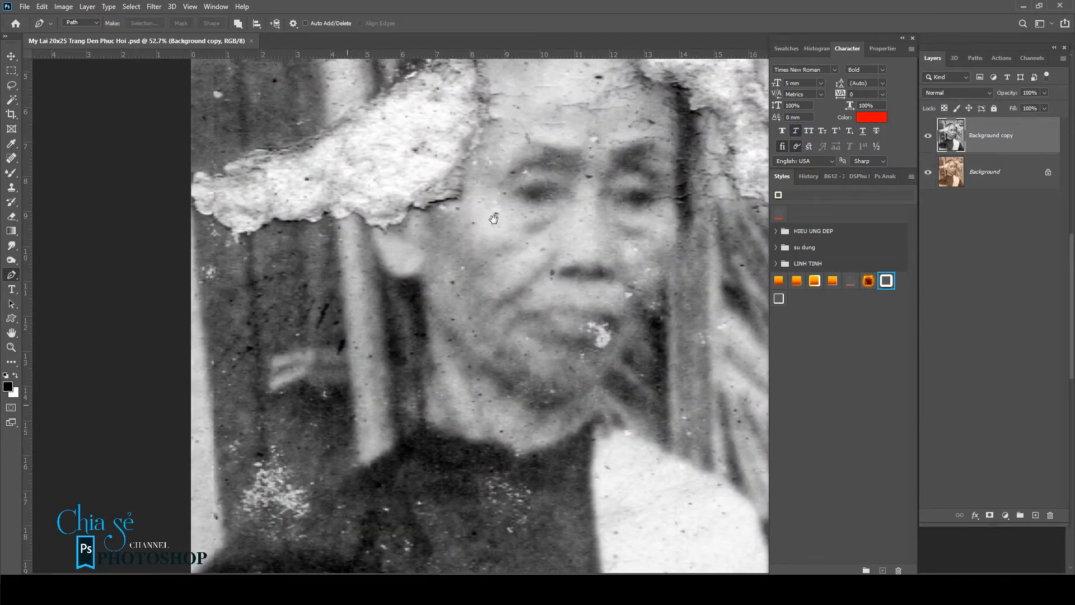
pyautogui.click(517, 217)
pyautogui.moveTo(461, 205); pyautogui.dragTo(471, 266)
pyautogui.click(11, 188)
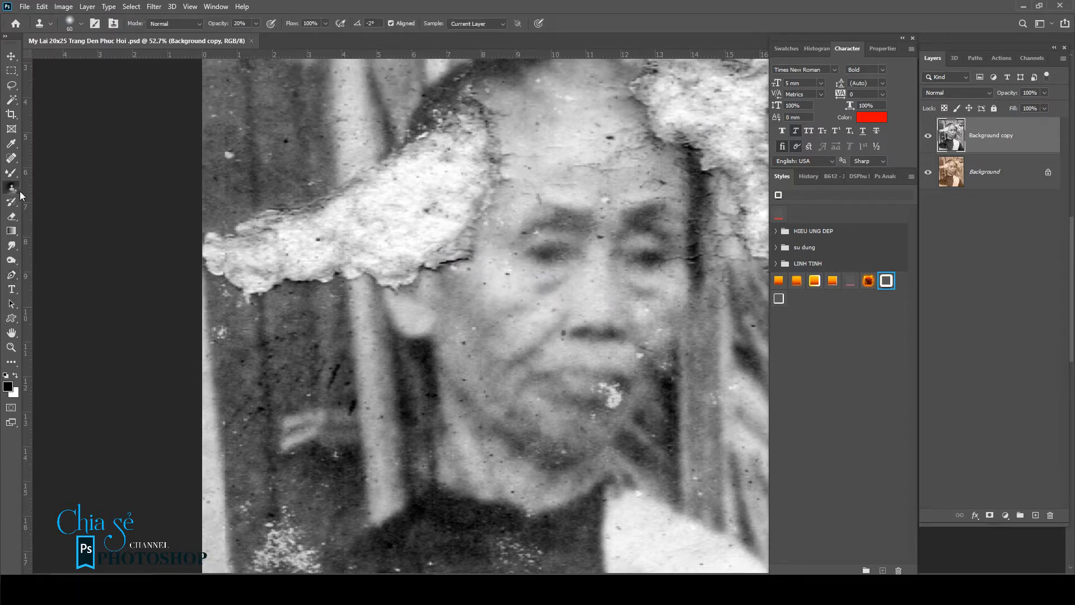
pyautogui.click(56, 188)
pyautogui.click(255, 24)
pyautogui.moveTo(255, 36); pyautogui.dragTo(260, 39)
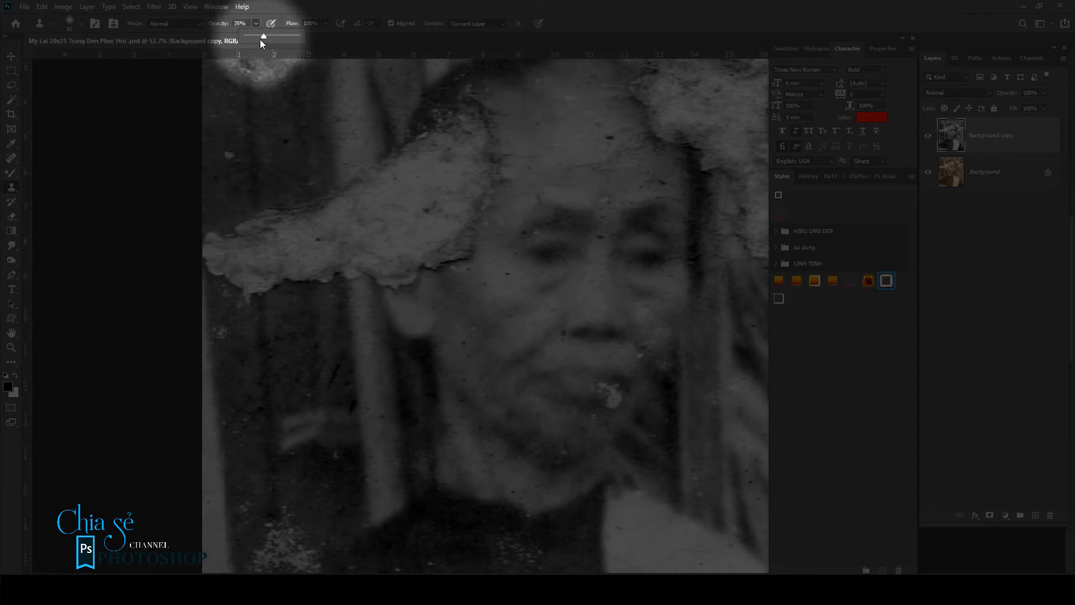
pyautogui.press(']')
pyautogui.press(']')
pyautogui.press(']')
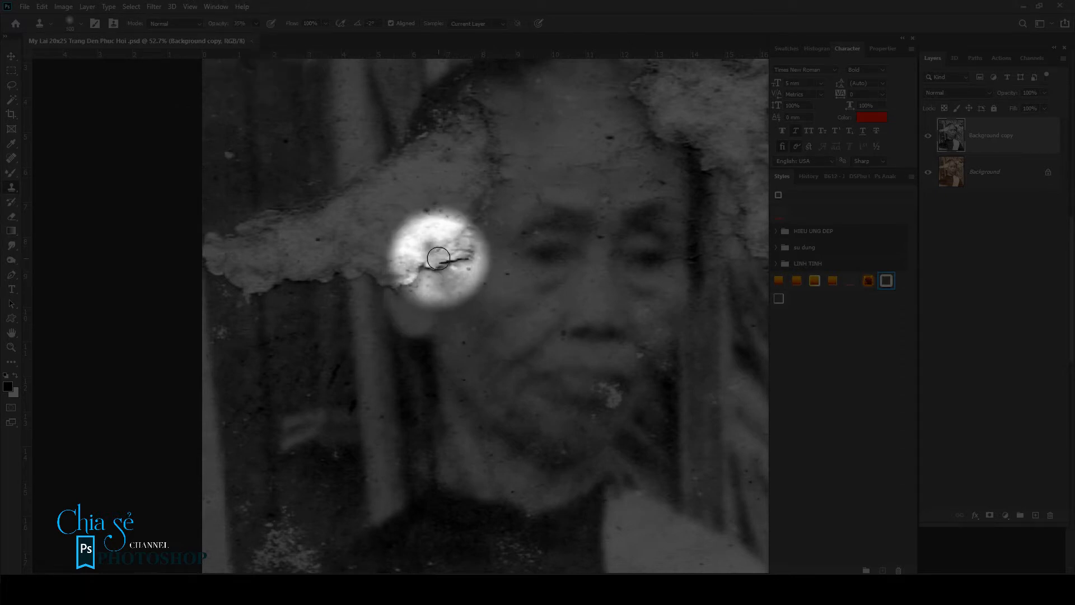
pyautogui.keyDown('alt'); pyautogui.click(418, 299); pyautogui.keyUp('alt')
pyautogui.moveTo(413, 287)
pyautogui.mouseDown()
pyautogui.moveTo(466, 285)
pyautogui.moveTo(456, 249)
pyautogui.moveTo(448, 263)
pyautogui.moveTo(442, 255)
pyautogui.mouseUp()
# Step: Clone skin over the peeled patch on the temple and hairline at 50% opacity with a smaller brush, undoing the last strokes
pyautogui.press('[')
pyautogui.press('[')
pyautogui.press('5')
pyautogui.keyDown('alt'); pyautogui.click(458, 291); pyautogui.keyUp('alt')
pyautogui.keyDown('alt'); pyautogui.click(518, 97); pyautogui.keyUp('alt')
pyautogui.moveTo(498, 107)
pyautogui.mouseDown()
pyautogui.moveTo(463, 129)
pyautogui.moveTo(503, 131)
pyautogui.moveTo(493, 150)
pyautogui.moveTo(484, 143)
pyautogui.moveTo(479, 177)
pyautogui.moveTo(500, 172)
pyautogui.moveTo(471, 251)
pyautogui.moveTo(484, 184)
pyautogui.moveTo(464, 249)
pyautogui.moveTo(440, 247)
pyautogui.moveTo(444, 261)
pyautogui.moveTo(462, 194)
pyautogui.moveTo(454, 239)
pyautogui.moveTo(458, 151)
pyautogui.moveTo(453, 168)
pyautogui.moveTo(445, 112)
pyautogui.moveTo(436, 167)
pyautogui.moveTo(417, 161)
pyautogui.moveTo(417, 189)
pyautogui.moveTo(403, 167)
pyautogui.mouseUp()
pyautogui.hotkey('ctrl', 'z')
pyautogui.hotkey('ctrl', 'z')
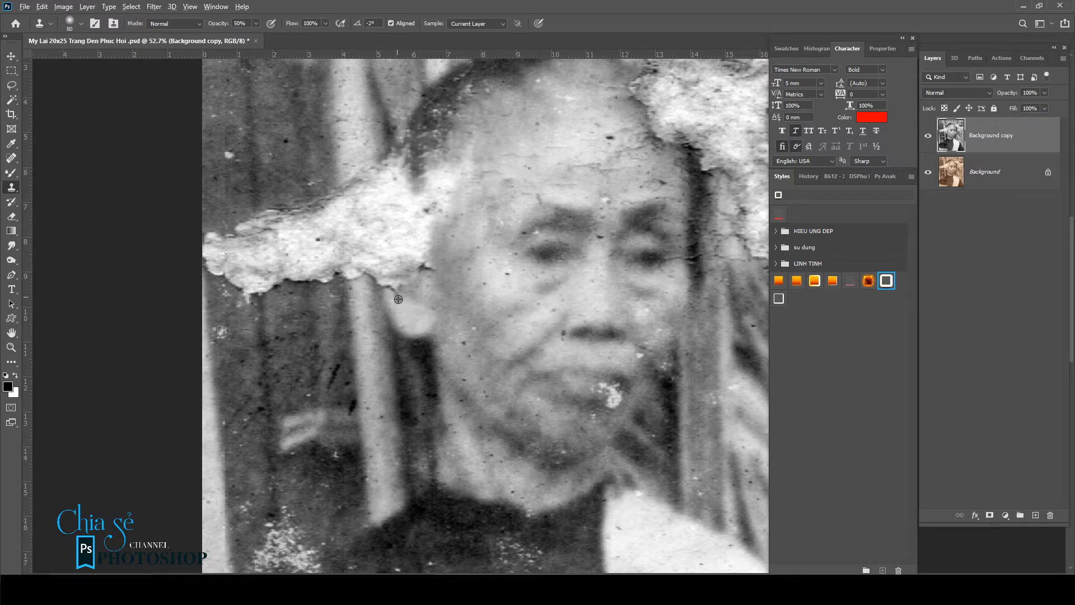
# Step: Rebuild the upper ear and the pole beside it by cloning over the peeled area, undoing the faulty last strokes
pyautogui.moveTo(405, 279)
pyautogui.mouseDown()
pyautogui.moveTo(427, 287)
pyautogui.moveTo(441, 164)
pyautogui.moveTo(430, 126)
pyautogui.moveTo(443, 235)
pyautogui.moveTo(448, 192)
pyautogui.moveTo(435, 184)
pyautogui.moveTo(386, 285)
pyautogui.mouseUp()
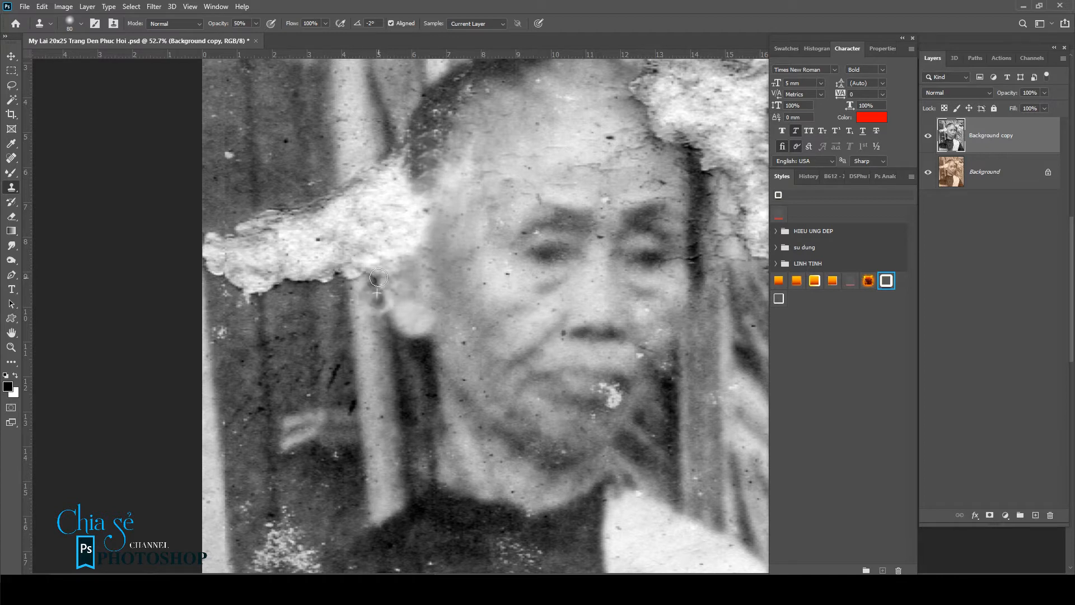
pyautogui.scroll(-3, 371, 259)
pyautogui.moveTo(368, 249)
pyautogui.mouseDown()
pyautogui.moveTo(349, 205)
pyautogui.moveTo(355, 179)
pyautogui.moveTo(367, 314)
pyautogui.moveTo(358, 264)
pyautogui.moveTo(372, 157)
pyautogui.moveTo(367, 234)
pyautogui.moveTo(369, 213)
pyautogui.moveTo(364, 224)
pyautogui.moveTo(386, 267)
pyautogui.moveTo(411, 168)
pyautogui.moveTo(404, 241)
pyautogui.moveTo(401, 188)
pyautogui.moveTo(398, 233)
pyautogui.moveTo(389, 219)
pyautogui.moveTo(394, 235)
pyautogui.moveTo(385, 223)
pyautogui.moveTo(369, 252)
pyautogui.moveTo(387, 185)
pyautogui.moveTo(381, 246)
pyautogui.moveTo(392, 179)
pyautogui.moveTo(378, 204)
pyautogui.mouseUp()
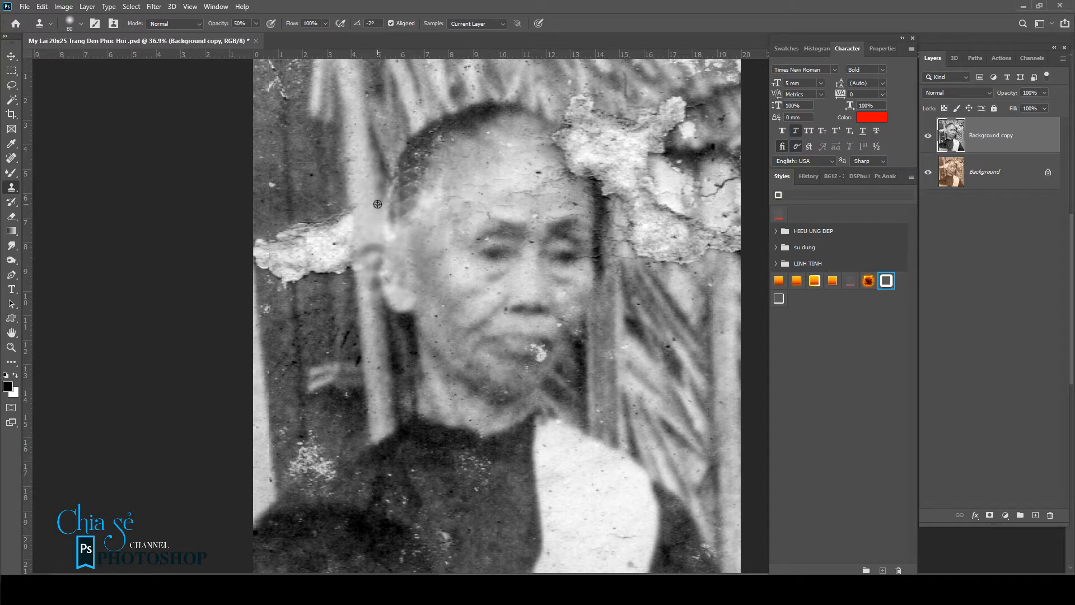
pyautogui.hotkey('ctrl', 'alt', 'z')
pyautogui.hotkey('ctrl', 'alt', 'z')
pyautogui.scroll(-1, 545, 213)
pyautogui.scroll(2, 327, 254)
pyautogui.scroll(-1, 330, 272)
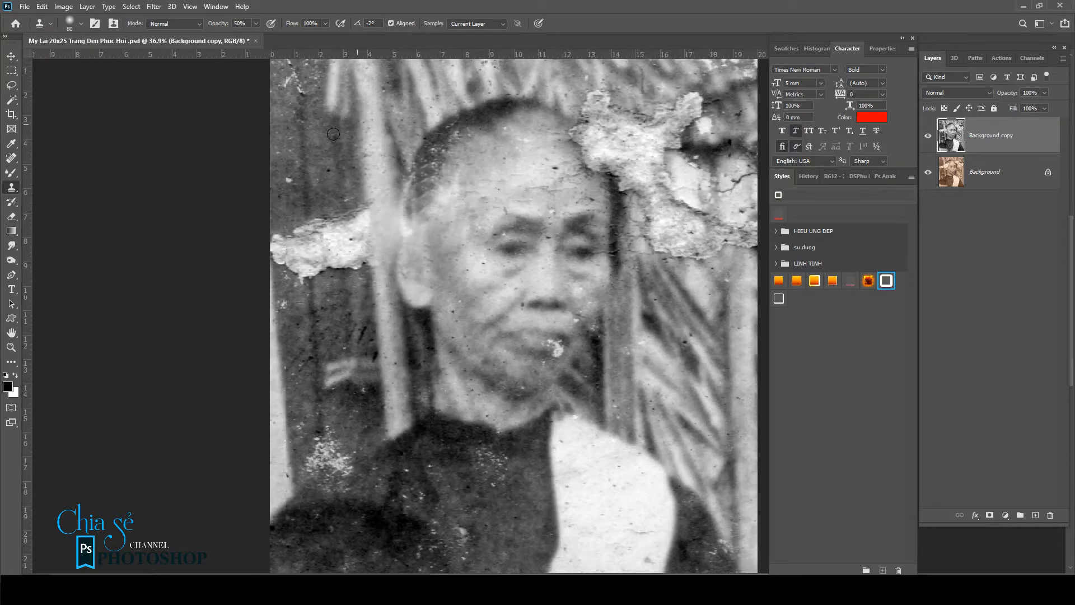
# Step: Smooth the photo's grain with the Camera Raw Filter, setting Noise Reduction to 43 and its Detail to 12
pyautogui.click(154, 7)
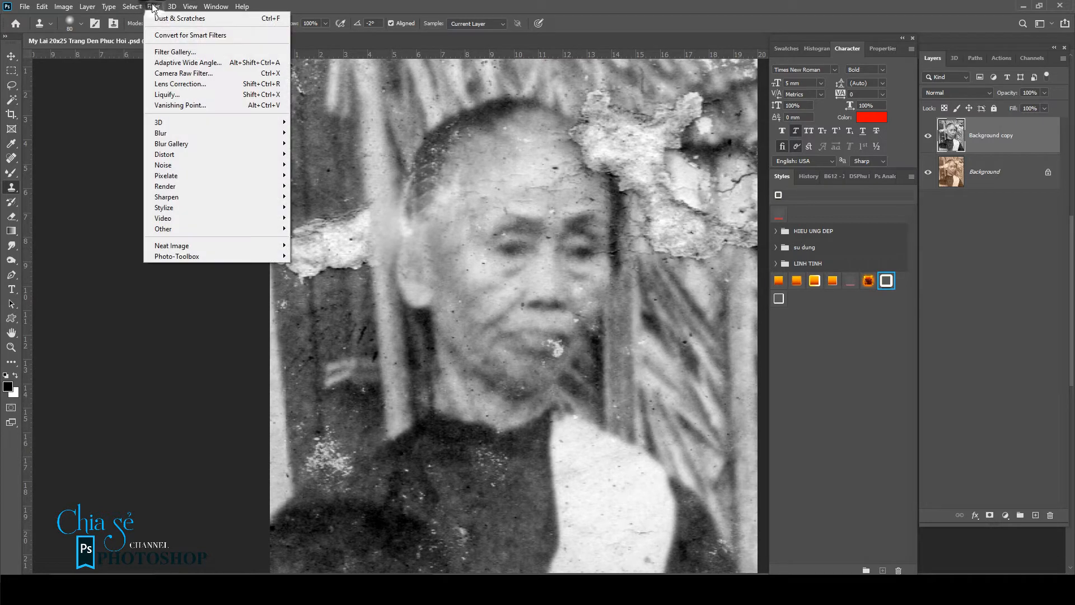
pyautogui.click(169, 77)
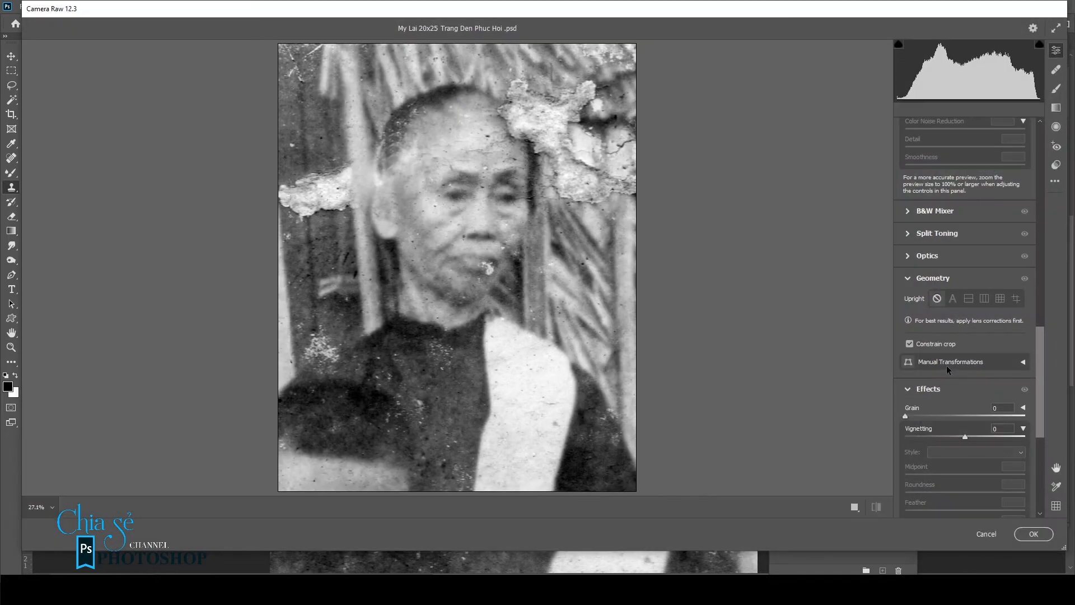
pyautogui.scroll(4, 963, 360)
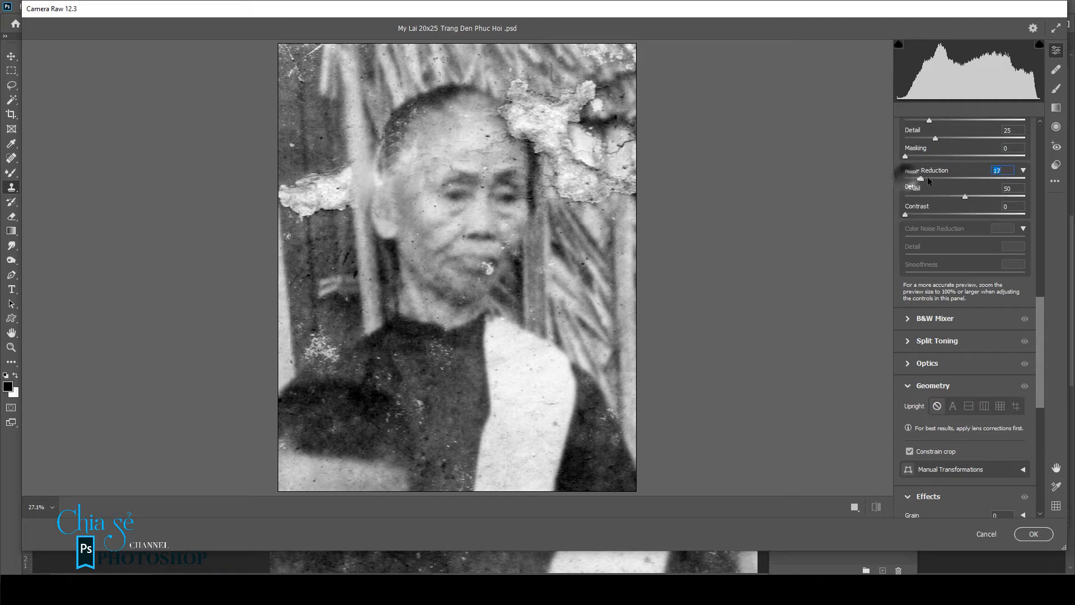
pyautogui.moveTo(928, 180); pyautogui.dragTo(957, 181)
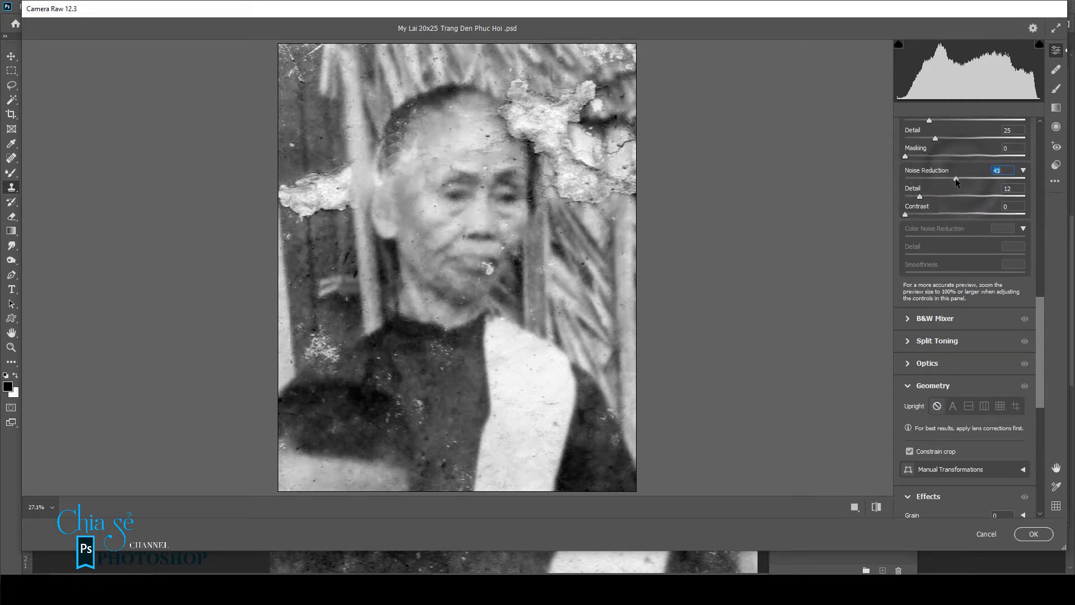
# Step: Set Blacks to -40, Whites to +16 and Contrast to +26, and apply the Camera Raw adjustments
pyautogui.moveTo(1039, 357); pyautogui.dragTo(1030, 214)
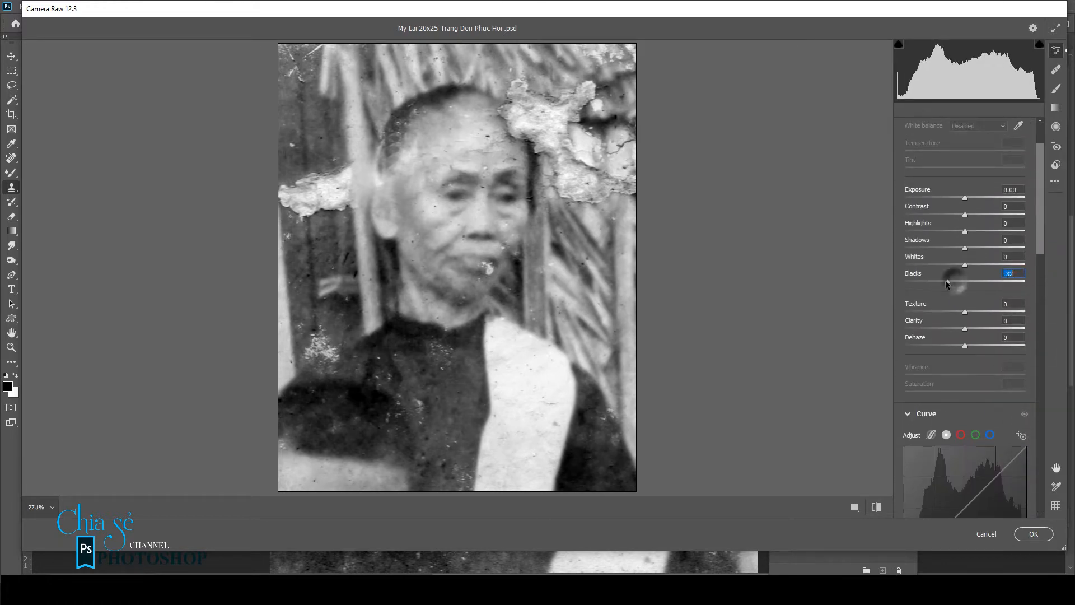
pyautogui.moveTo(945, 282); pyautogui.dragTo(974, 262)
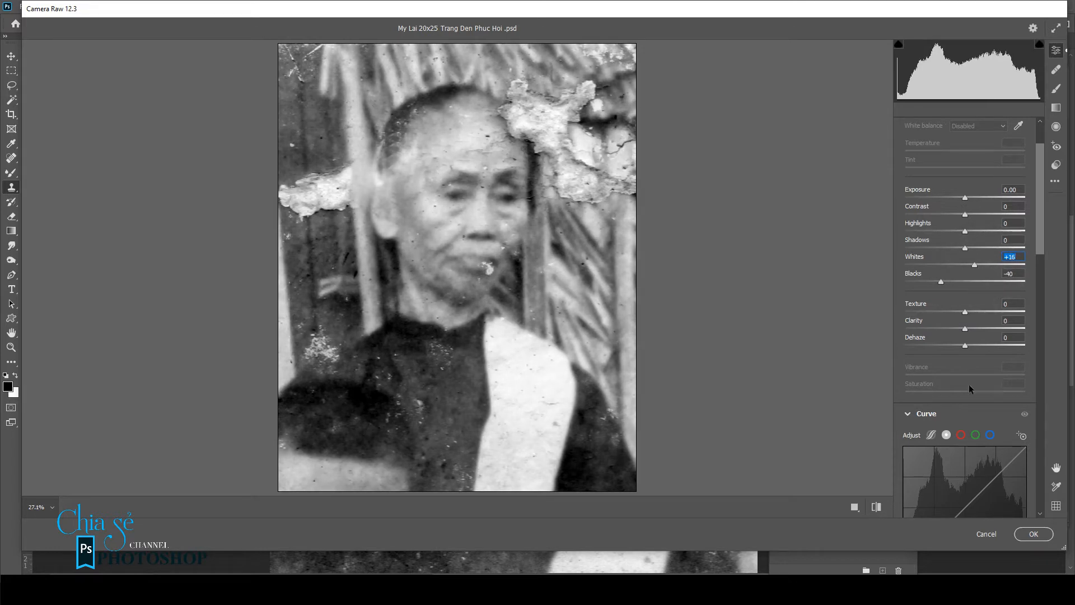
pyautogui.moveTo(969, 213)
pyautogui.mouseDown()
pyautogui.moveTo(960, 212)
pyautogui.moveTo(978, 213)
pyautogui.mouseUp()
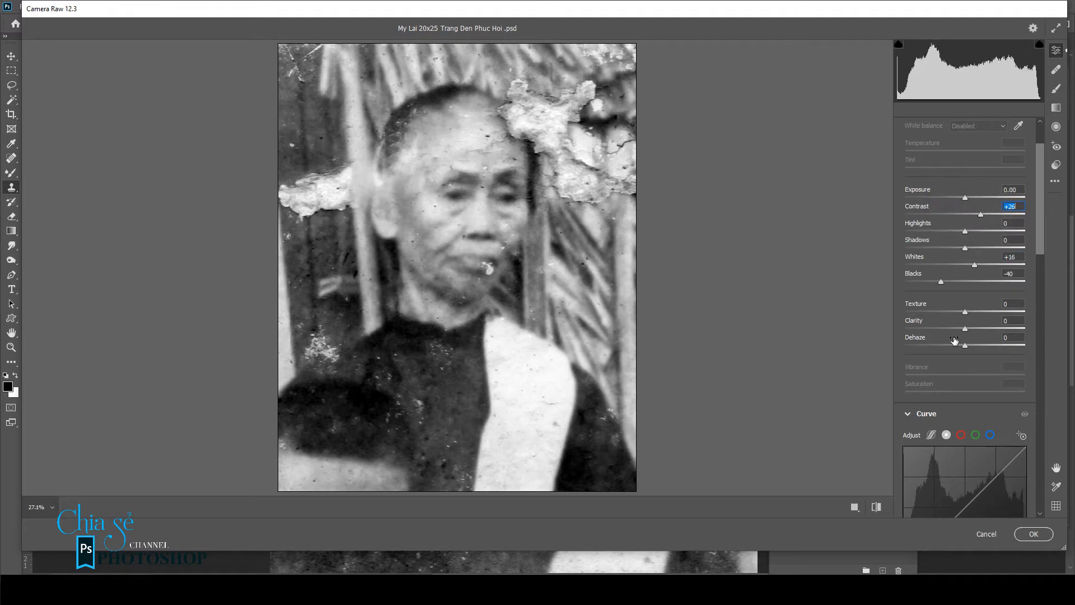
pyautogui.click(1034, 534)
# Step: Apply the Dust & Scratches filter with a radius of 4 pixels and threshold of 5 levels, and save the document
pyautogui.scroll(4, 407, 351)
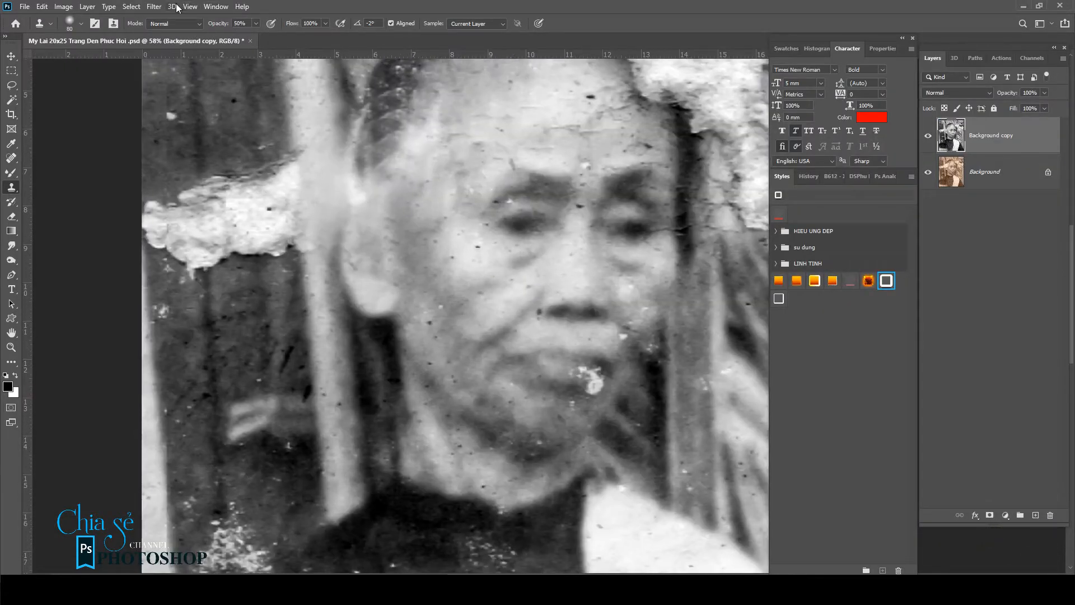
pyautogui.click(153, 7)
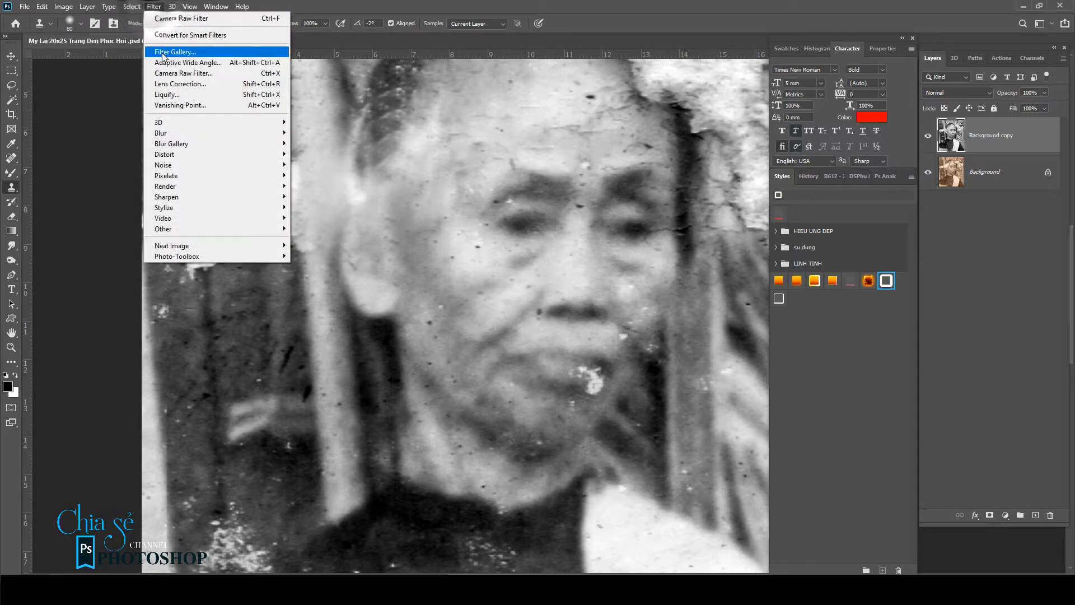
pyautogui.moveTo(191, 170)
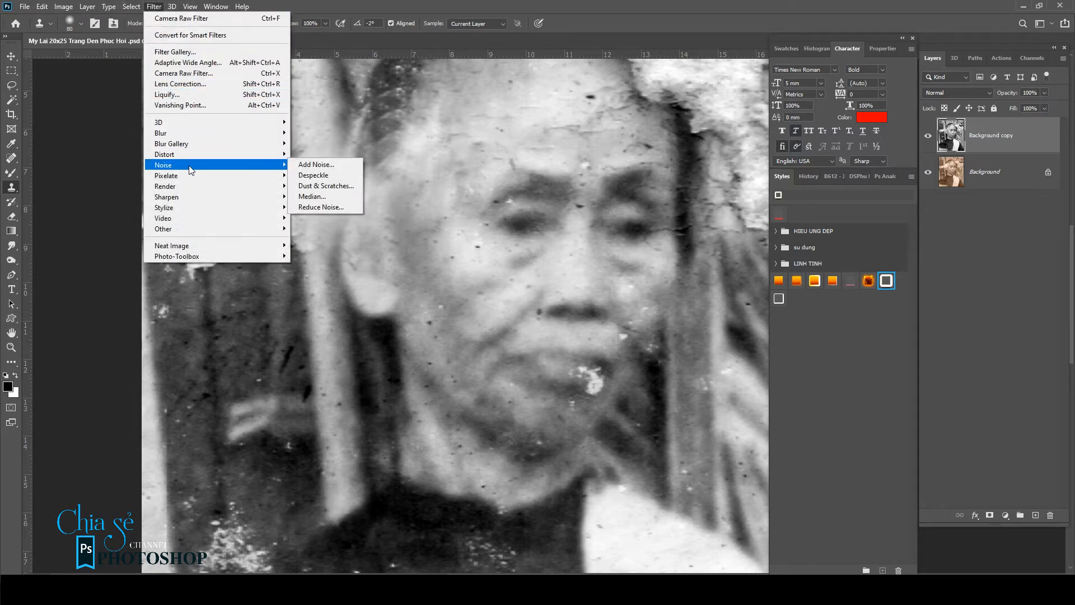
pyautogui.click(311, 186)
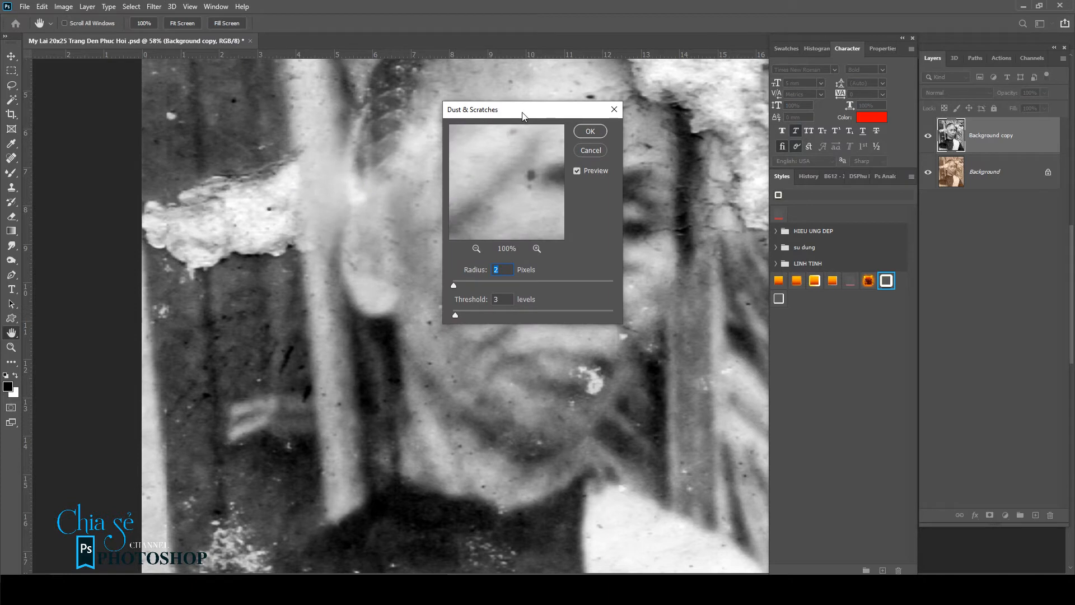
pyautogui.moveTo(523, 116); pyautogui.dragTo(672, 91)
pyautogui.moveTo(603, 258)
pyautogui.mouseDown()
pyautogui.moveTo(610, 288)
pyautogui.moveTo(613, 260)
pyautogui.moveTo(603, 259)
pyautogui.mouseUp()
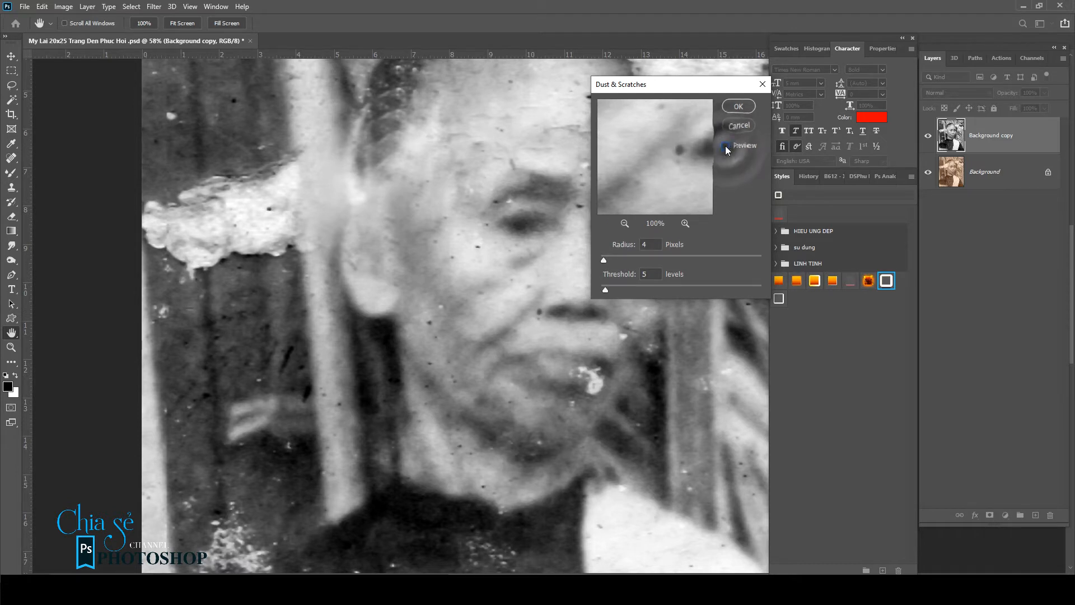
pyautogui.click(738, 106)
pyautogui.press('s')
pyautogui.scroll(-3, 559, 216)
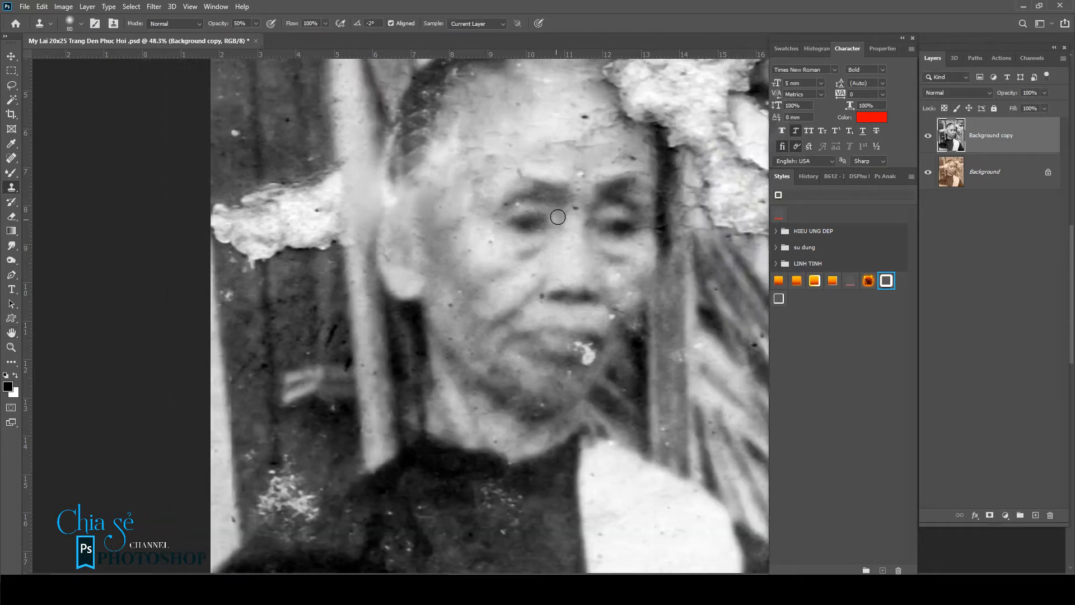
pyautogui.hotkey('ctrl', 's')
# Step: Blend the rebuilt ear and the speckled dark hair above it with Mixer Brush strokes
pyautogui.scroll(4, 587, 236)
pyautogui.click(11, 175)
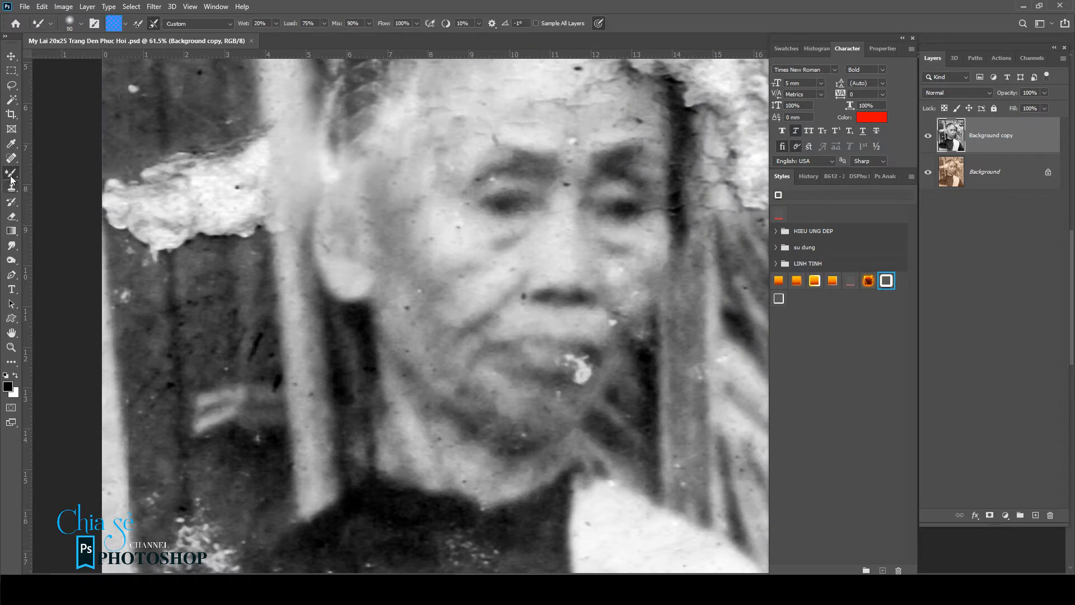
pyautogui.click(35, 206)
pyautogui.moveTo(328, 233); pyautogui.dragTo(343, 259)
pyautogui.moveTo(342, 260); pyautogui.dragTo(336, 383)
pyautogui.press('[')
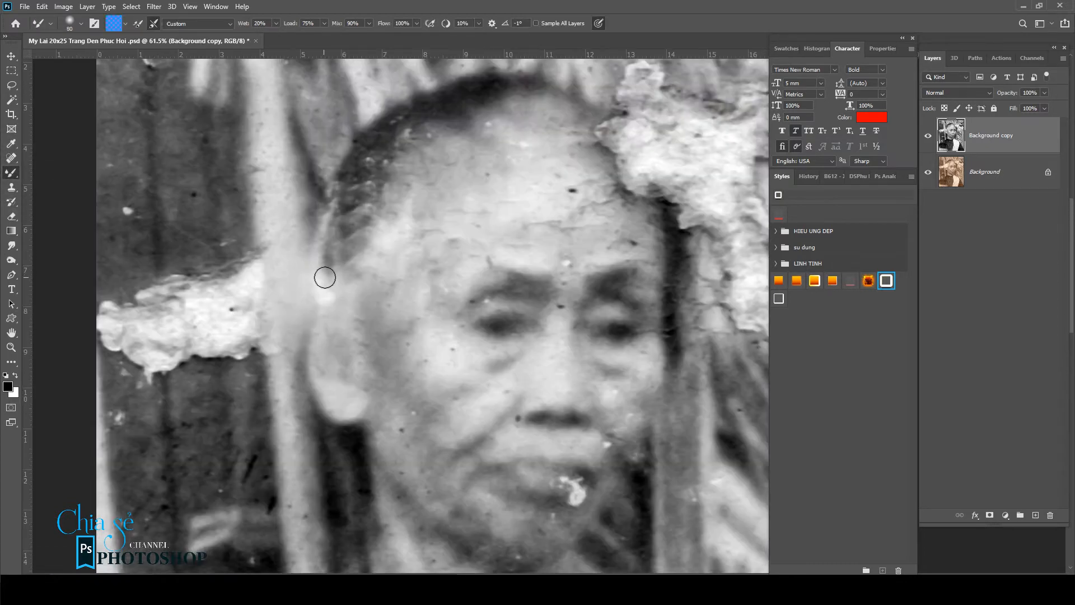
pyautogui.moveTo(309, 321)
pyautogui.mouseDown()
pyautogui.moveTo(320, 287)
pyautogui.moveTo(336, 386)
pyautogui.mouseUp()
pyautogui.moveTo(365, 185)
pyautogui.mouseDown()
pyautogui.moveTo(332, 250)
pyautogui.moveTo(370, 152)
pyautogui.mouseUp()
pyautogui.moveTo(414, 113)
pyautogui.mouseDown()
pyautogui.moveTo(375, 171)
pyautogui.moveTo(406, 205)
pyautogui.moveTo(444, 103)
pyautogui.mouseUp()
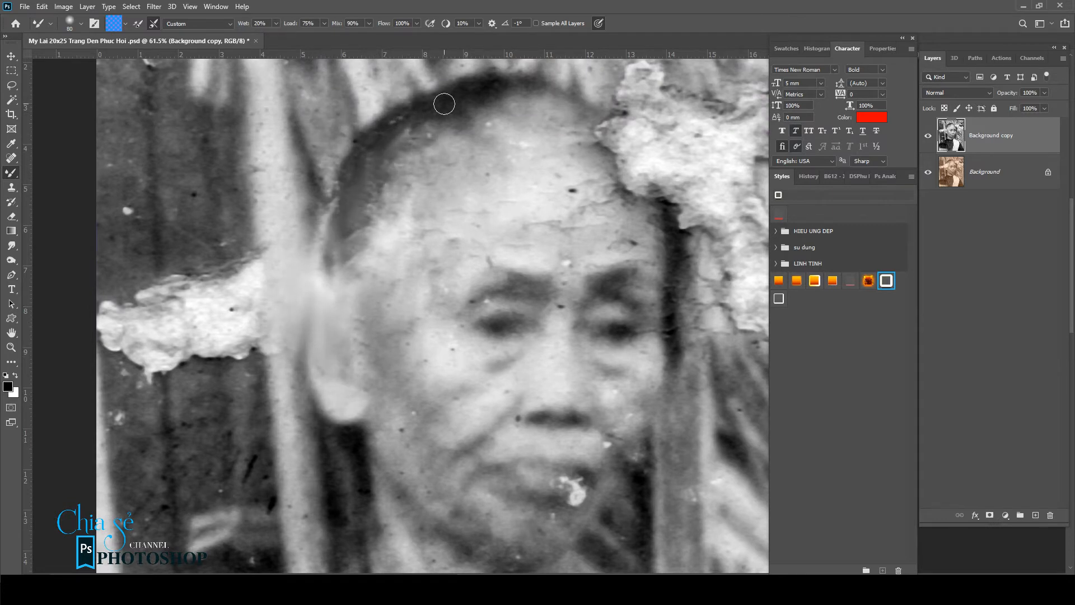
# Step: Smooth the area between the eyebrows and the wrinkled, spotted forehead with the Mixer Brush, adjusting its size
pyautogui.press('[')
pyautogui.moveTo(568, 276)
pyautogui.mouseDown()
pyautogui.moveTo(563, 334)
pyautogui.moveTo(565, 276)
pyautogui.moveTo(546, 348)
pyautogui.moveTo(543, 303)
pyautogui.moveTo(488, 288)
pyautogui.mouseUp()
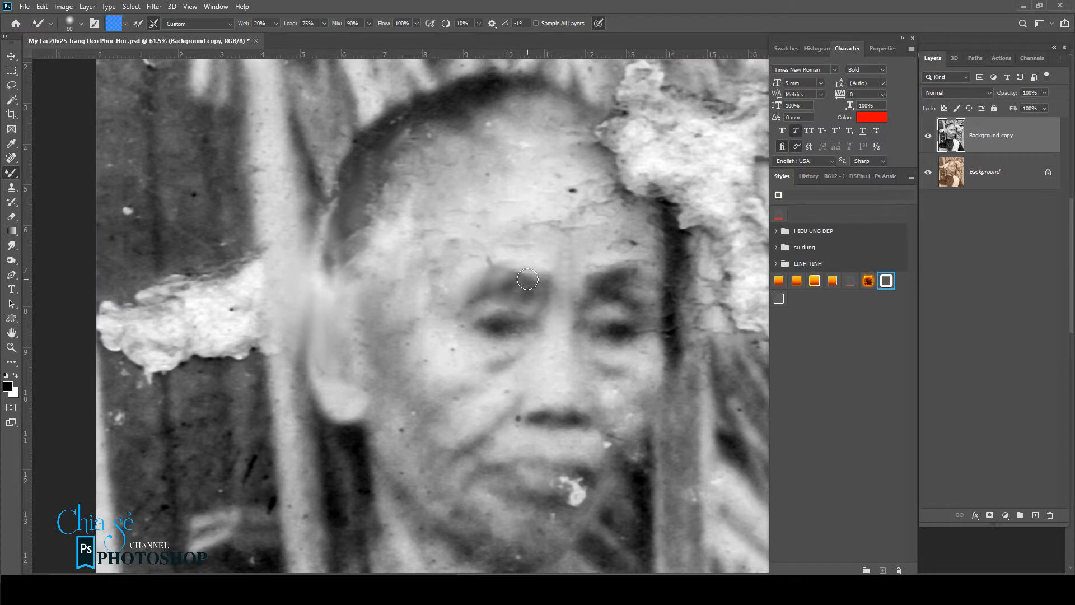
pyautogui.press(']')
pyautogui.press(']')
pyautogui.press(']')
pyautogui.press('[')
pyautogui.moveTo(571, 181)
pyautogui.mouseDown()
pyautogui.moveTo(592, 160)
pyautogui.moveTo(601, 178)
pyautogui.moveTo(574, 223)
pyautogui.moveTo(568, 189)
pyautogui.moveTo(586, 220)
pyautogui.moveTo(629, 241)
pyautogui.moveTo(536, 218)
pyautogui.moveTo(575, 205)
pyautogui.mouseUp()
pyautogui.moveTo(510, 229)
pyautogui.mouseDown()
pyautogui.moveTo(569, 140)
pyautogui.moveTo(535, 131)
pyautogui.moveTo(472, 168)
pyautogui.moveTo(556, 140)
pyautogui.mouseUp()
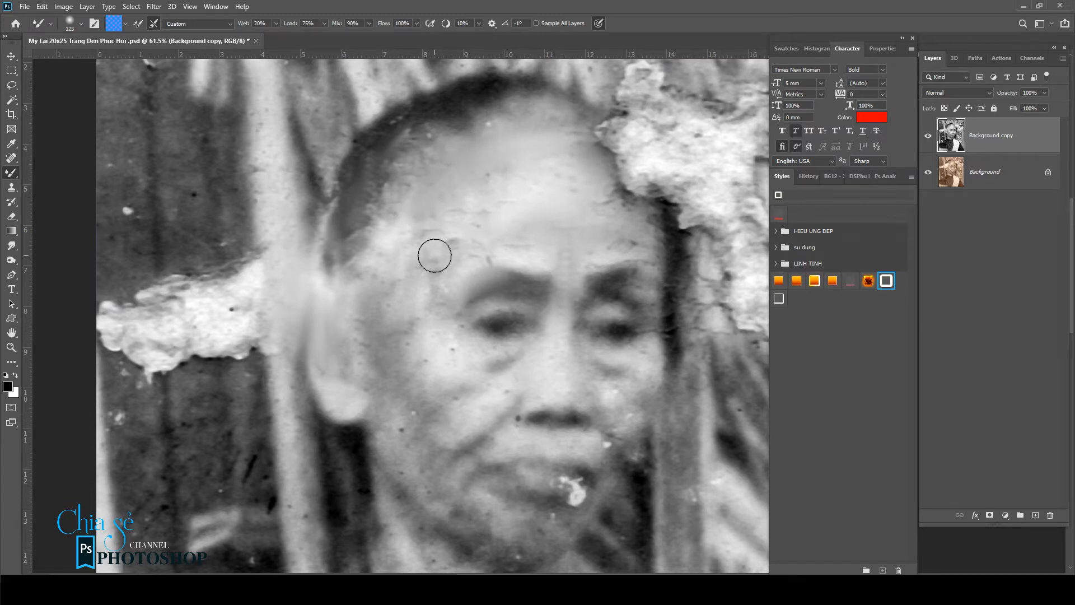
pyautogui.moveTo(446, 232)
pyautogui.mouseDown()
pyautogui.moveTo(510, 175)
pyautogui.moveTo(482, 216)
pyautogui.moveTo(446, 208)
pyautogui.mouseUp()
# Step: Blend the eyebrow nearest the ear and the skin just above it using a smaller Mixer Brush
pyautogui.press('[')
pyautogui.press('[')
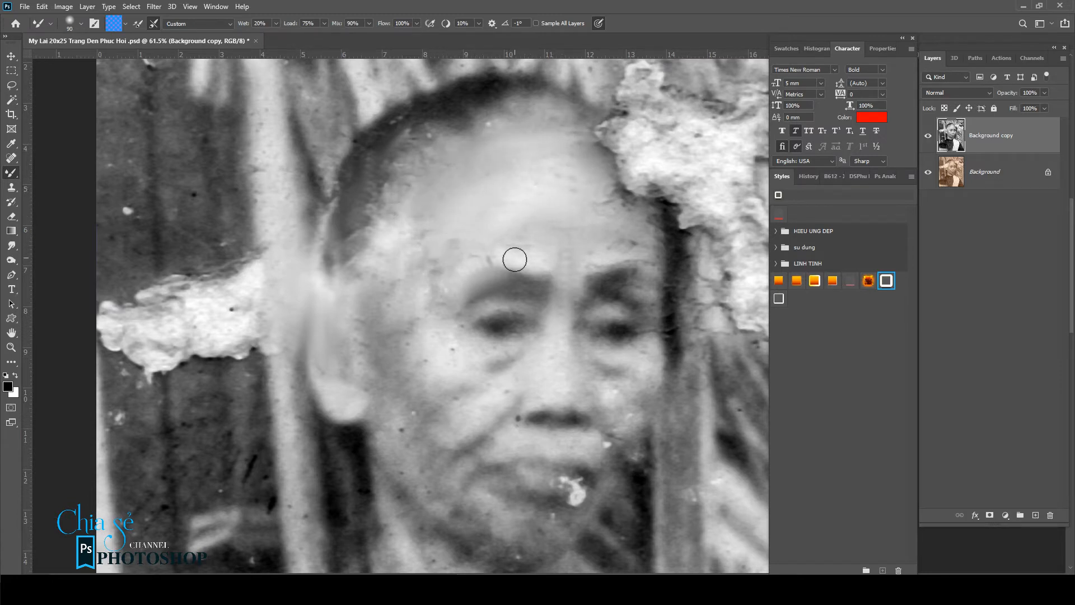
pyautogui.scroll(-1, 521, 359)
pyautogui.press('[')
pyautogui.press('[')
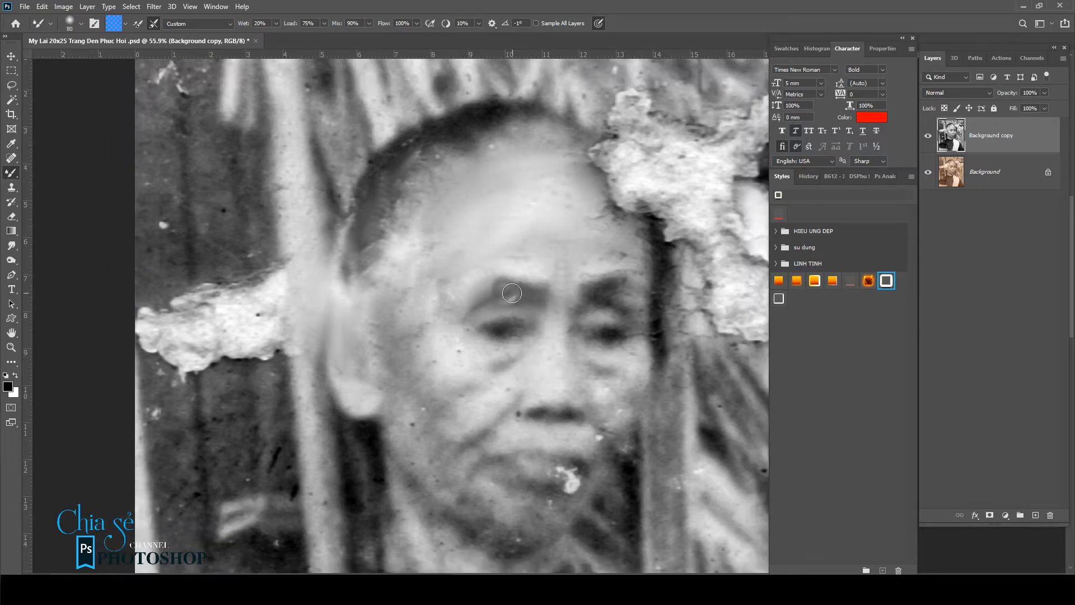
pyautogui.moveTo(512, 294); pyautogui.dragTo(543, 271)
# Step: Remove the white damage spot at the mouth and the small spot beside the upper lip with the Spot Healing Brush
pyautogui.scroll(-3, 535, 273)
pyautogui.scroll(4, 567, 450)
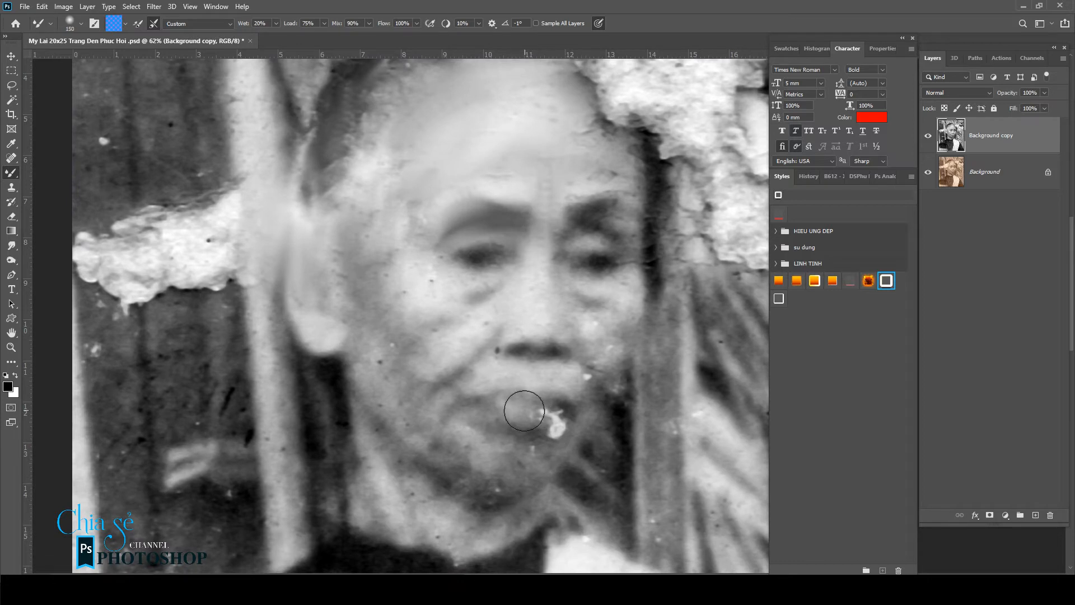
pyautogui.press(']')
pyautogui.scroll(2, 548, 423)
pyautogui.press('j')
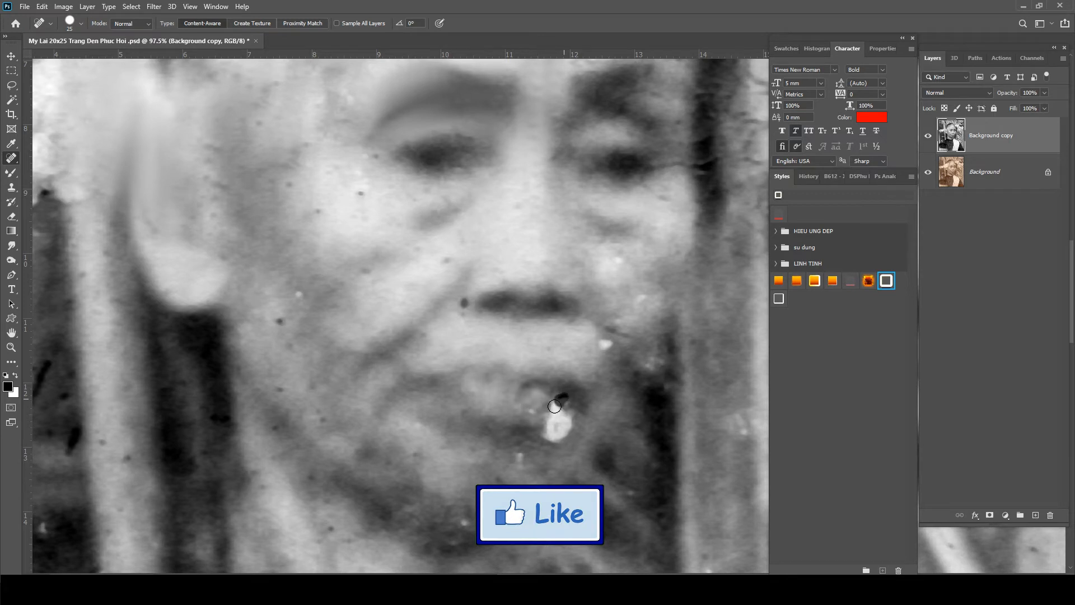
pyautogui.moveTo(536, 442); pyautogui.dragTo(568, 404)
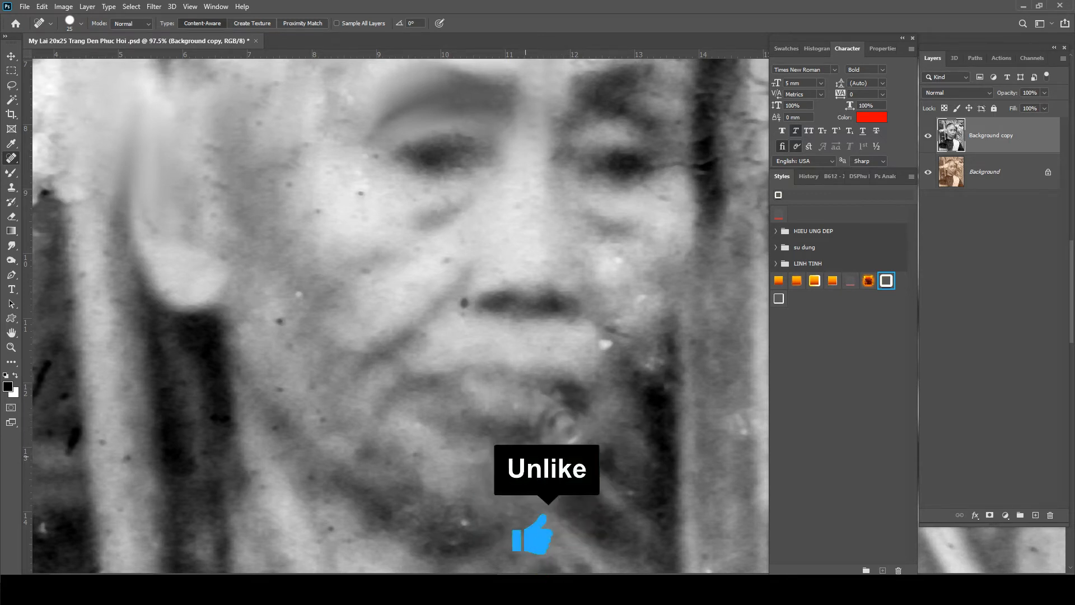
pyautogui.click(600, 343)
# Step: Smooth the spotted skin beside the mouth and across both cheeks with the Mixer Brush
pyautogui.scroll(-1, 627, 350)
pyautogui.press('b')
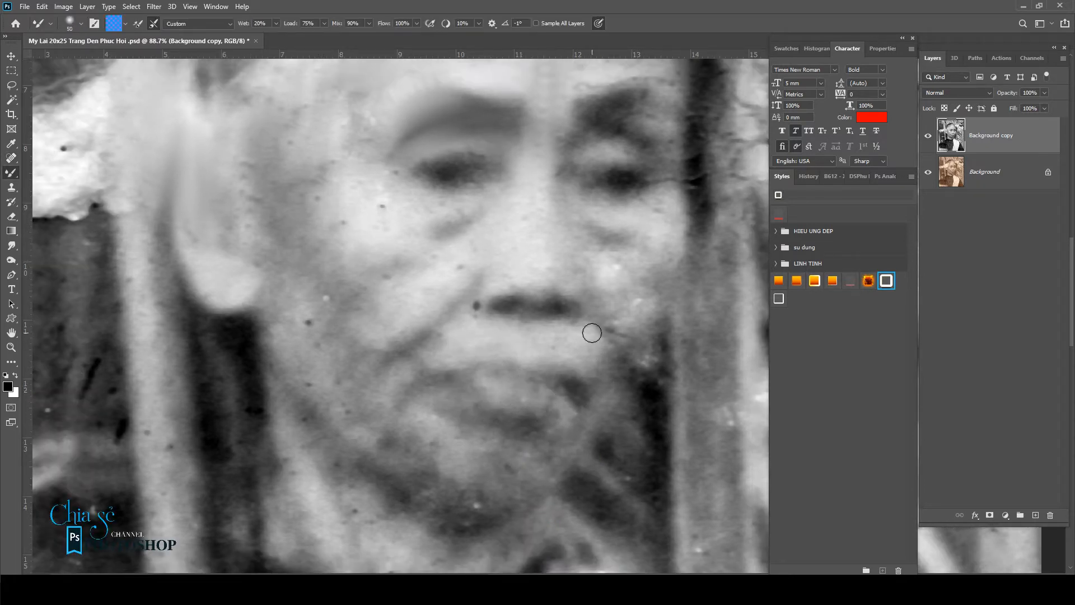
pyautogui.moveTo(622, 341)
pyautogui.mouseDown()
pyautogui.moveTo(610, 276)
pyautogui.moveTo(638, 300)
pyautogui.moveTo(631, 375)
pyautogui.moveTo(636, 316)
pyautogui.mouseUp()
pyautogui.scroll(-1, 616, 303)
pyautogui.scroll(-1, 426, 257)
pyautogui.press(']')
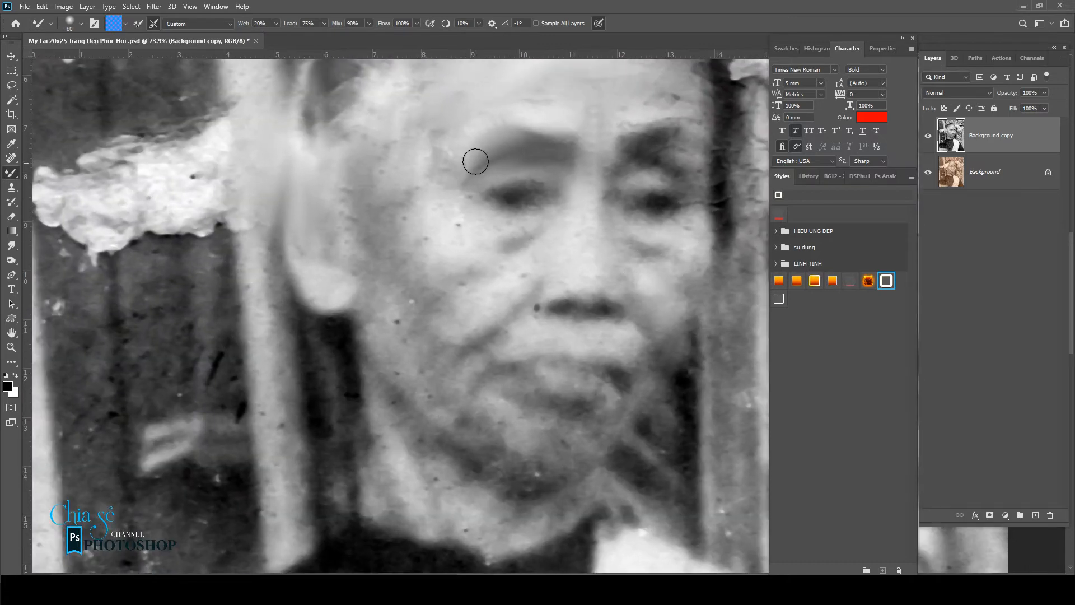
pyautogui.moveTo(443, 189)
pyautogui.mouseDown()
pyautogui.moveTo(431, 155)
pyautogui.moveTo(391, 271)
pyautogui.mouseUp()
pyautogui.press(']')
pyautogui.moveTo(394, 317)
pyautogui.mouseDown()
pyautogui.moveTo(426, 282)
pyautogui.moveTo(407, 312)
pyautogui.moveTo(471, 206)
pyautogui.moveTo(461, 226)
pyautogui.moveTo(431, 216)
pyautogui.moveTo(482, 240)
pyautogui.mouseUp()
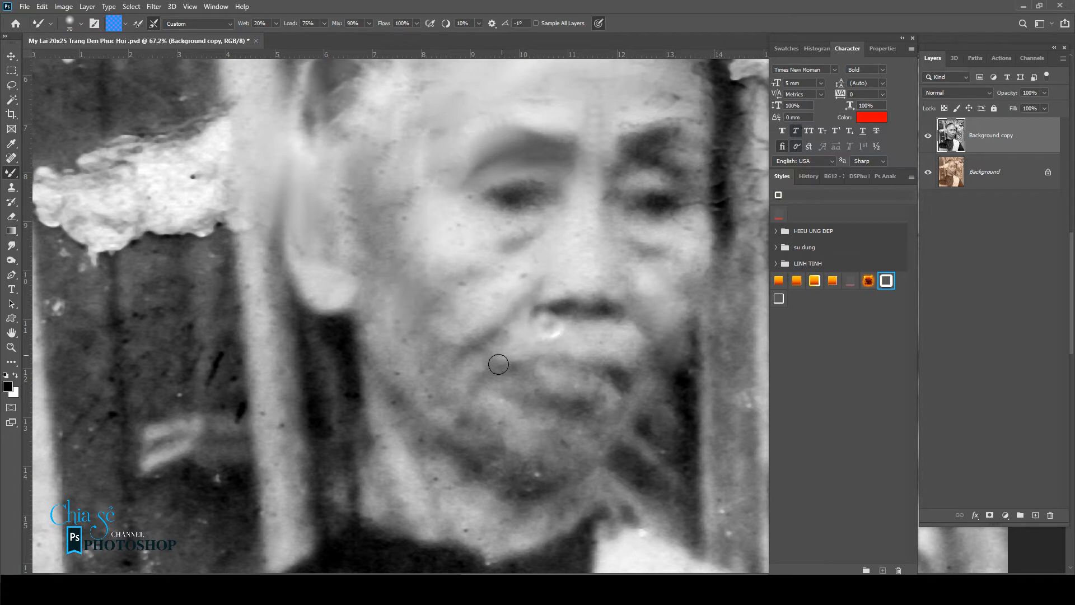
# Step: Smooth the jaw and the side of the face in front of the ear with the Mixer Brush
pyautogui.scroll(-2, 499, 364)
pyautogui.moveTo(402, 349)
pyautogui.mouseDown()
pyautogui.moveTo(428, 379)
pyautogui.moveTo(456, 372)
pyautogui.moveTo(438, 401)
pyautogui.mouseUp()
pyautogui.press('[')
pyautogui.moveTo(437, 296)
pyautogui.mouseDown()
pyautogui.moveTo(423, 332)
pyautogui.moveTo(397, 236)
pyautogui.moveTo(403, 272)
pyautogui.moveTo(397, 254)
pyautogui.moveTo(450, 293)
pyautogui.moveTo(438, 310)
pyautogui.moveTo(456, 262)
pyautogui.moveTo(438, 224)
pyautogui.moveTo(421, 249)
pyautogui.moveTo(472, 163)
pyautogui.moveTo(437, 178)
pyautogui.moveTo(430, 141)
pyautogui.moveTo(409, 186)
pyautogui.moveTo(407, 129)
pyautogui.moveTo(414, 257)
pyautogui.mouseUp()
pyautogui.press(']')
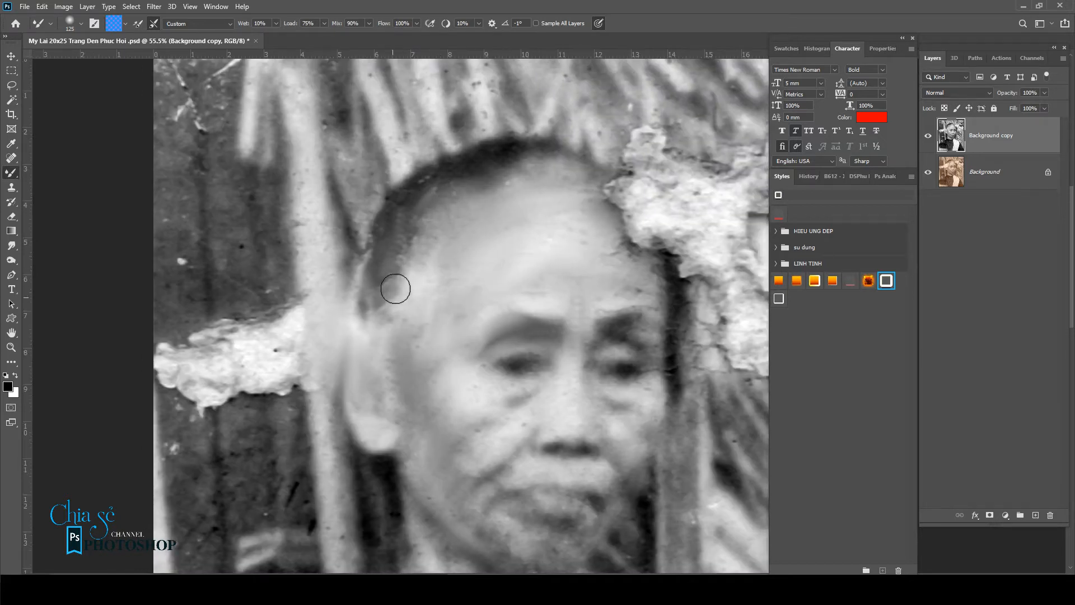
# Step: Blend the hairline and the top of the forehead with a larger Mixer Brush
pyautogui.moveTo(444, 186)
pyautogui.mouseDown()
pyautogui.moveTo(404, 239)
pyautogui.moveTo(395, 305)
pyautogui.moveTo(379, 296)
pyautogui.moveTo(394, 250)
pyautogui.mouseUp()
pyautogui.moveTo(481, 178)
pyautogui.mouseDown()
pyautogui.moveTo(455, 195)
pyautogui.moveTo(534, 175)
pyautogui.moveTo(573, 218)
pyautogui.mouseUp()
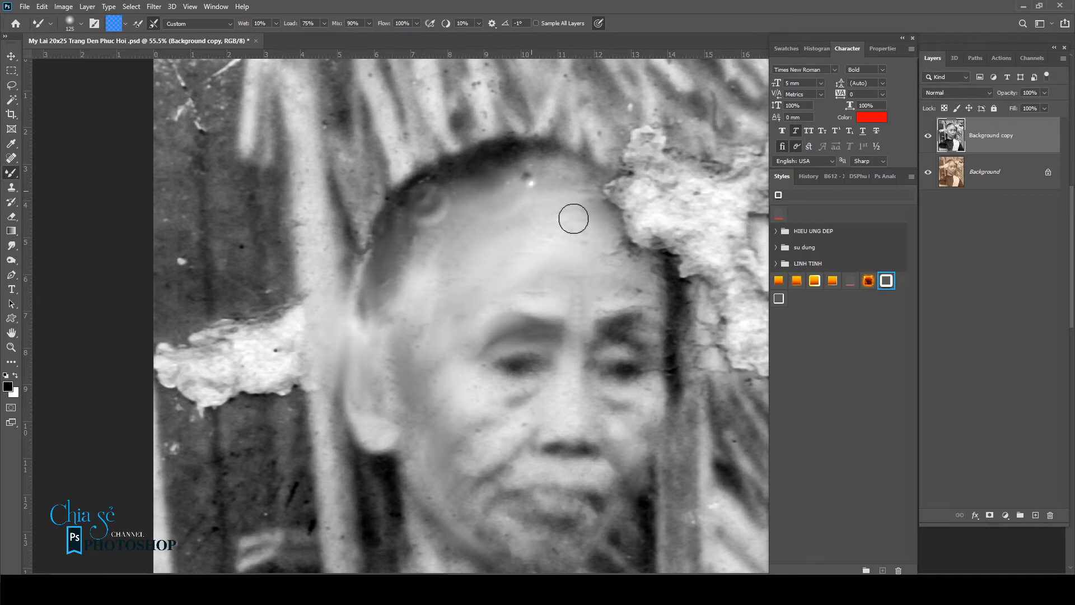
pyautogui.moveTo(582, 181); pyautogui.dragTo(518, 164)
pyautogui.moveTo(602, 288); pyautogui.dragTo(546, 222)
# Step: Rebuild the hair edge along the peeled side of the head with the Clone Stamp
pyautogui.scroll(2, 572, 229)
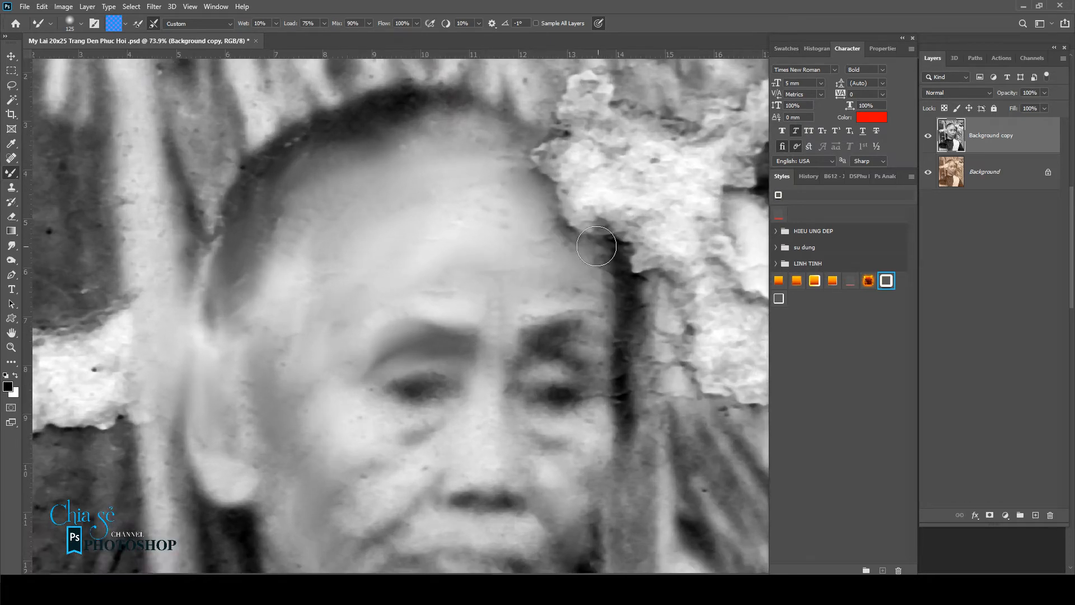
pyautogui.press('s')
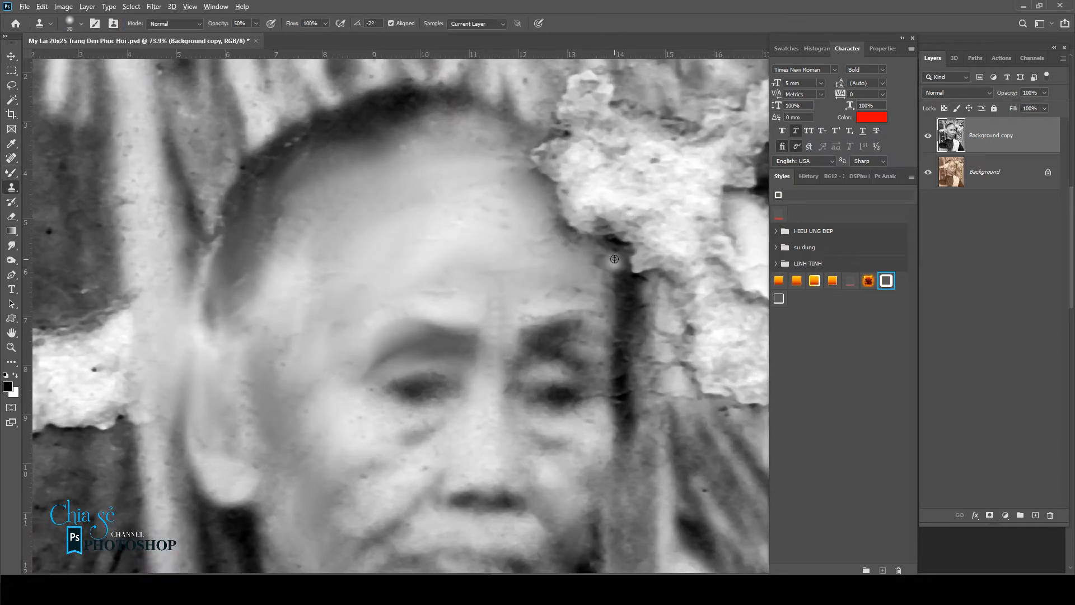
pyautogui.moveTo(613, 243)
pyautogui.mouseDown()
pyautogui.moveTo(637, 289)
pyautogui.moveTo(623, 232)
pyautogui.moveTo(640, 262)
pyautogui.moveTo(616, 206)
pyautogui.moveTo(552, 145)
pyautogui.moveTo(603, 181)
pyautogui.moveTo(599, 170)
pyautogui.moveTo(588, 160)
pyautogui.moveTo(589, 198)
pyautogui.moveTo(548, 162)
pyautogui.moveTo(587, 181)
pyautogui.moveTo(551, 139)
pyautogui.moveTo(583, 155)
pyautogui.moveTo(567, 197)
pyautogui.moveTo(531, 155)
pyautogui.moveTo(555, 179)
pyautogui.moveTo(567, 225)
pyautogui.moveTo(581, 158)
pyautogui.moveTo(561, 148)
pyautogui.moveTo(559, 180)
pyautogui.moveTo(584, 152)
pyautogui.mouseUp()
pyautogui.keyDown('alt'); pyautogui.click(585, 152); pyautogui.keyUp('alt')
pyautogui.moveTo(566, 199); pyautogui.dragTo(521, 121)
pyautogui.scroll(-3, 530, 156)
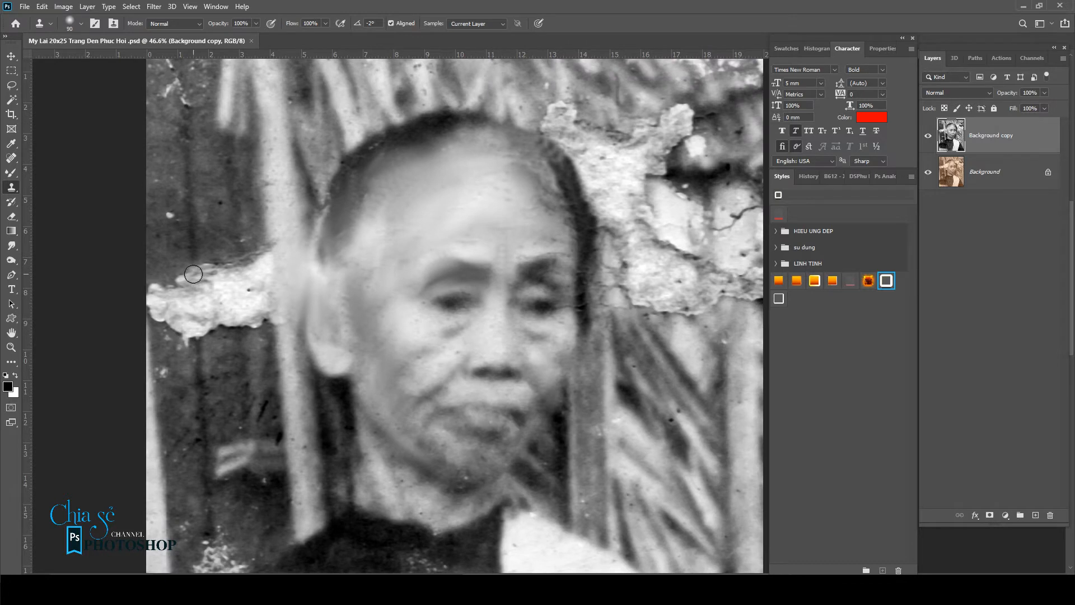
# Step: Clone dark wall texture over the outer part of the peeled strip left of the head at 50% opacity
pyautogui.press('5')
pyautogui.moveTo(192, 266)
pyautogui.mouseDown()
pyautogui.moveTo(192, 306)
pyautogui.moveTo(193, 285)
pyautogui.mouseUp()
pyautogui.moveTo(205, 358); pyautogui.dragTo(191, 328)
pyautogui.keyDown('alt'); pyautogui.click(147, 187); pyautogui.keyUp('alt')
pyautogui.click(169, 215)
pyautogui.click(165, 294)
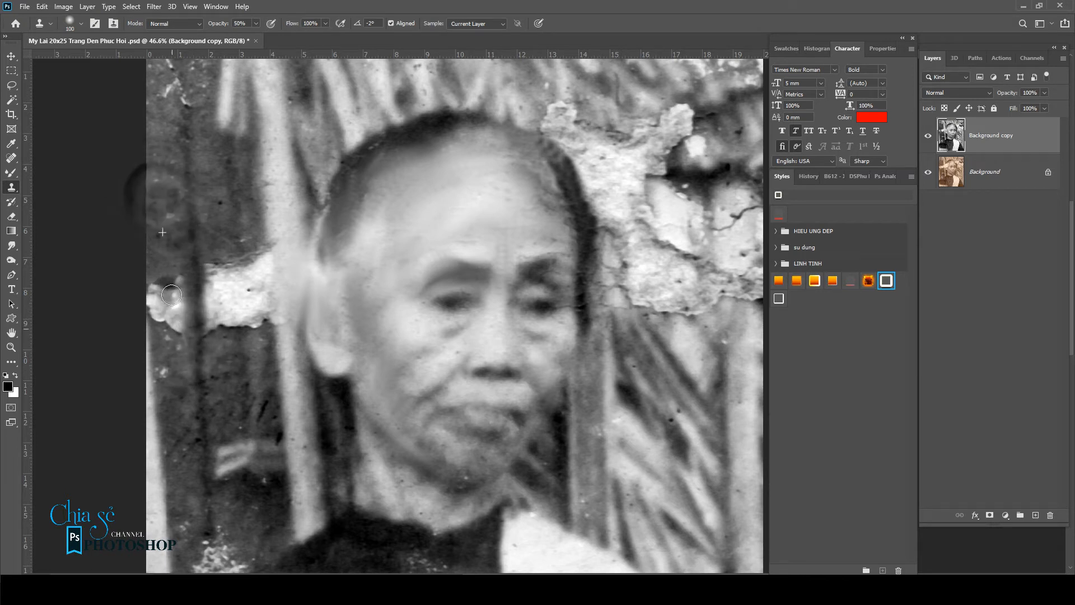
pyautogui.click(171, 300)
# Step: Clone dark wall texture over the remaining peeled strip up to the light pole
pyautogui.keyDown('alt'); pyautogui.click(161, 252); pyautogui.keyUp('alt')
pyautogui.click(159, 275)
pyautogui.moveTo(165, 337)
pyautogui.mouseDown()
pyautogui.moveTo(159, 283)
pyautogui.moveTo(168, 297)
pyautogui.moveTo(198, 302)
pyautogui.moveTo(215, 244)
pyautogui.moveTo(224, 285)
pyautogui.moveTo(202, 266)
pyautogui.moveTo(245, 196)
pyautogui.moveTo(268, 280)
pyautogui.moveTo(236, 213)
pyautogui.moveTo(263, 315)
pyautogui.mouseUp()
pyautogui.click(260, 305)
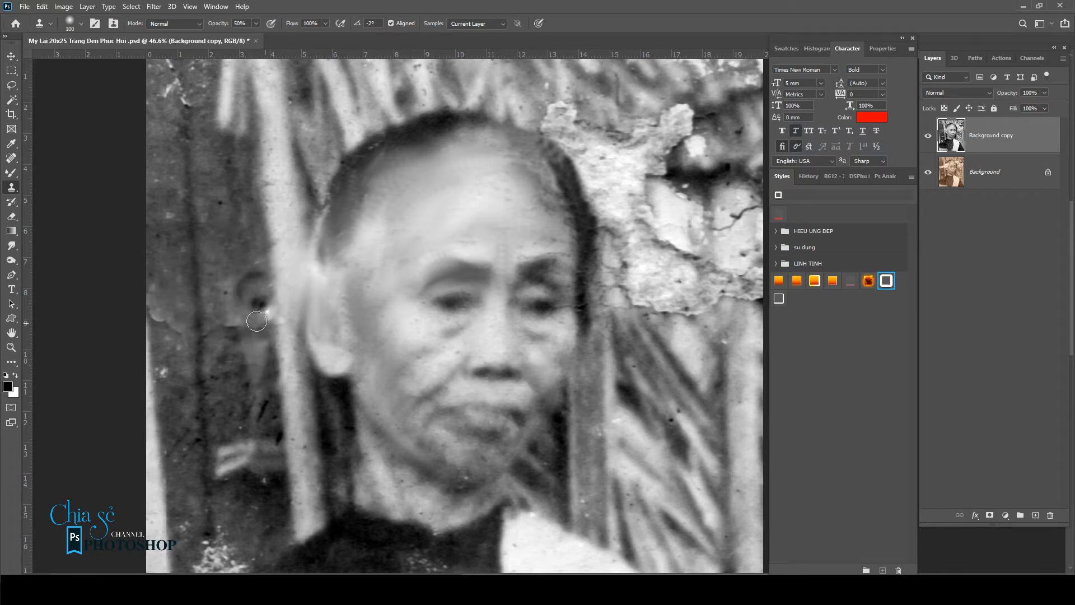
pyautogui.click(265, 281)
# Step: Clone thatch texture over the peeled plaster directly beside and above the right side of the head
pyautogui.hotkey('ctrl', '0')
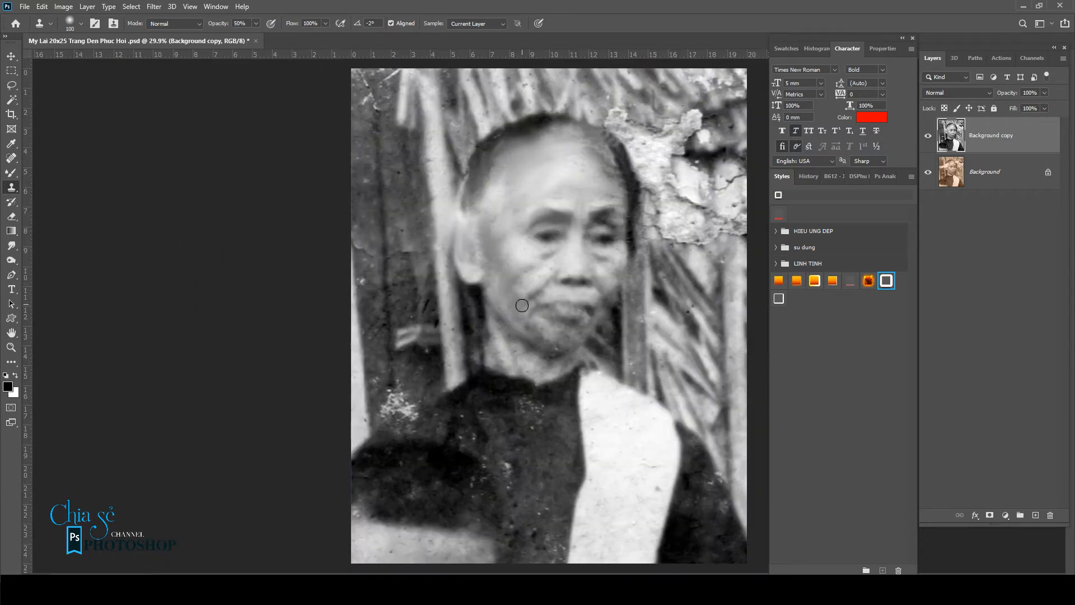
pyautogui.scroll(4, 639, 271)
pyautogui.moveTo(639, 270); pyautogui.dragTo(328, 340)
pyautogui.scroll(-2, 393, 391)
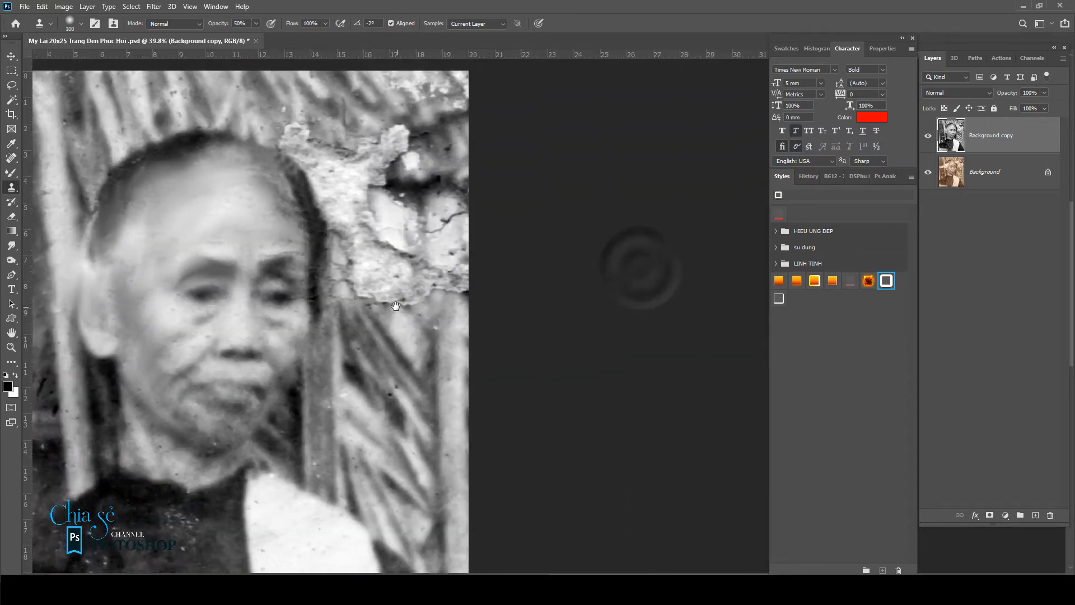
pyautogui.moveTo(375, 294)
pyautogui.mouseDown()
pyautogui.moveTo(353, 271)
pyautogui.moveTo(361, 307)
pyautogui.moveTo(335, 257)
pyautogui.mouseUp()
pyautogui.click(309, 148)
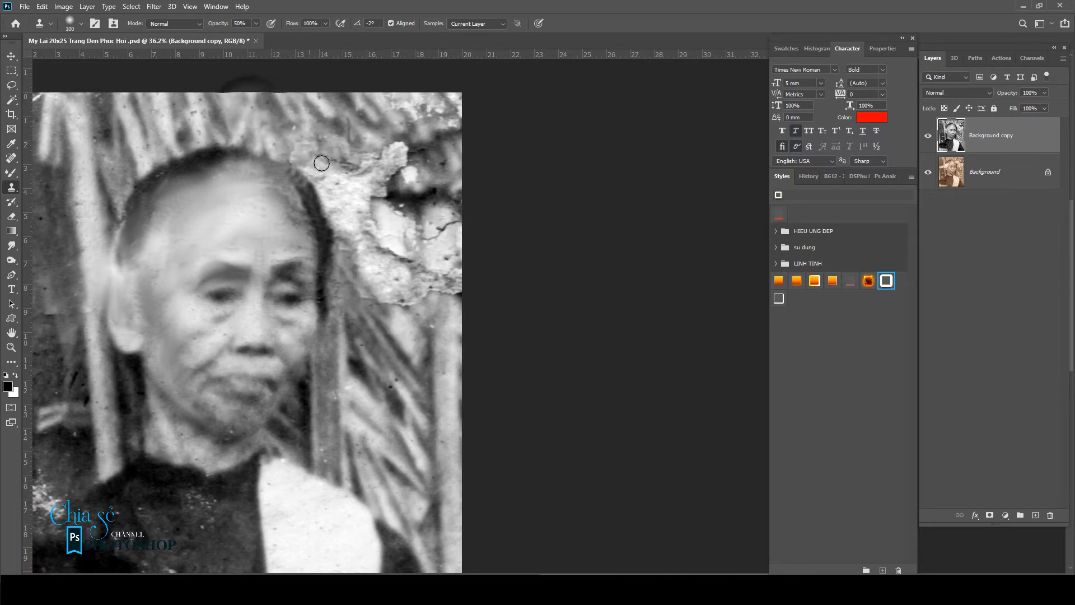
# Step: Clone background texture from the lower right over the peeled plaster right of the head, enlarging the brush
pyautogui.keyDown('alt'); pyautogui.click(442, 401); pyautogui.keyUp('alt')
pyautogui.moveTo(435, 297)
pyautogui.mouseDown()
pyautogui.moveTo(434, 244)
pyautogui.moveTo(451, 331)
pyautogui.moveTo(426, 262)
pyautogui.moveTo(448, 334)
pyautogui.moveTo(451, 313)
pyautogui.moveTo(467, 317)
pyautogui.moveTo(473, 305)
pyautogui.moveTo(390, 327)
pyautogui.moveTo(396, 240)
pyautogui.moveTo(365, 292)
pyautogui.mouseUp()
pyautogui.press(']')
pyautogui.press(']')
pyautogui.moveTo(342, 207)
pyautogui.mouseDown()
pyautogui.moveTo(353, 258)
pyautogui.moveTo(330, 215)
pyautogui.mouseUp()
pyautogui.moveTo(317, 141)
pyautogui.mouseDown()
pyautogui.moveTo(298, 147)
pyautogui.moveTo(305, 154)
pyautogui.mouseUp()
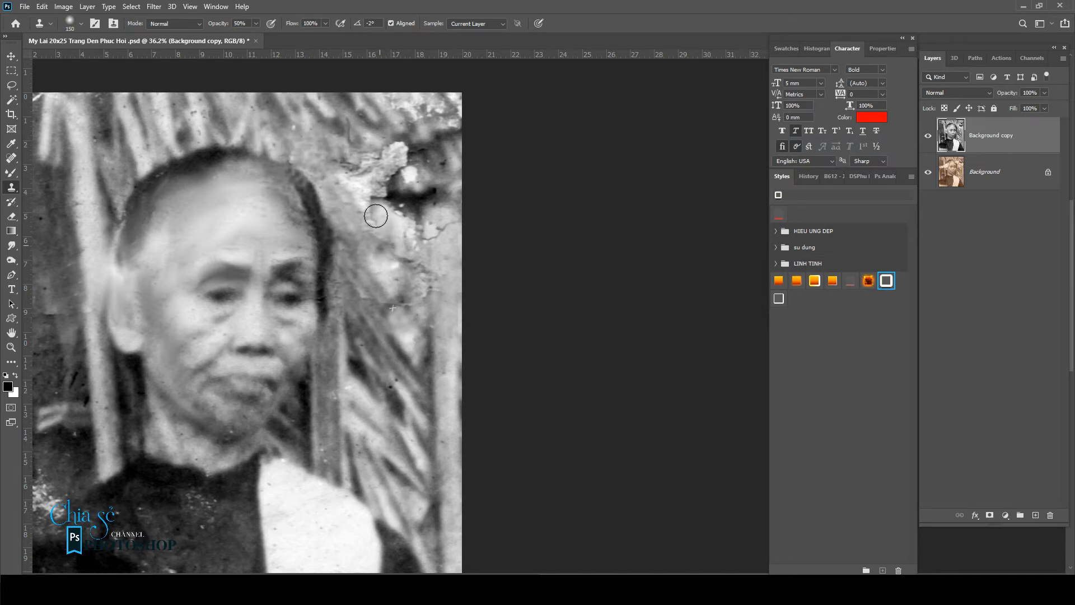
pyautogui.moveTo(379, 218); pyautogui.dragTo(384, 250)
pyautogui.moveTo(392, 151)
pyautogui.mouseDown()
pyautogui.moveTo(405, 160)
pyautogui.moveTo(341, 153)
pyautogui.moveTo(403, 165)
pyautogui.moveTo(359, 140)
pyautogui.moveTo(439, 162)
pyautogui.mouseUp()
# Step: Clone thatch texture over the damaged upper right corner and the dark hole and cracks below it
pyautogui.keyDown('alt'); pyautogui.click(361, 112); pyautogui.keyUp('alt')
pyautogui.click(342, 129)
pyautogui.click(364, 126)
pyautogui.click(392, 104)
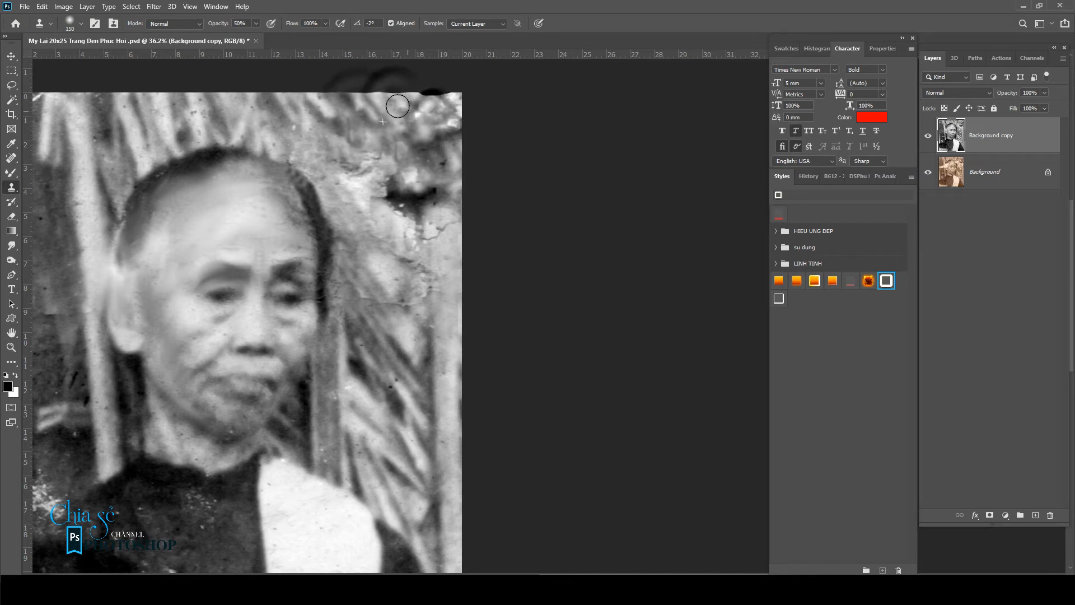
pyautogui.click(426, 110)
pyautogui.click(423, 101)
pyautogui.click(415, 106)
pyautogui.moveTo(379, 192)
pyautogui.mouseDown()
pyautogui.moveTo(425, 191)
pyautogui.moveTo(434, 250)
pyautogui.moveTo(441, 164)
pyautogui.mouseUp()
pyautogui.moveTo(446, 202)
pyautogui.mouseDown()
pyautogui.moveTo(438, 258)
pyautogui.moveTo(427, 233)
pyautogui.moveTo(431, 336)
pyautogui.mouseUp()
# Step: Clone over the white specks on the wall above the shoulder and on the dark shirt, and save the document
pyautogui.moveTo(274, 479); pyautogui.dragTo(405, 273)
pyautogui.hotkey('ctrl', '0')
pyautogui.click(243, 319)
pyautogui.scroll(1, 428, 437)
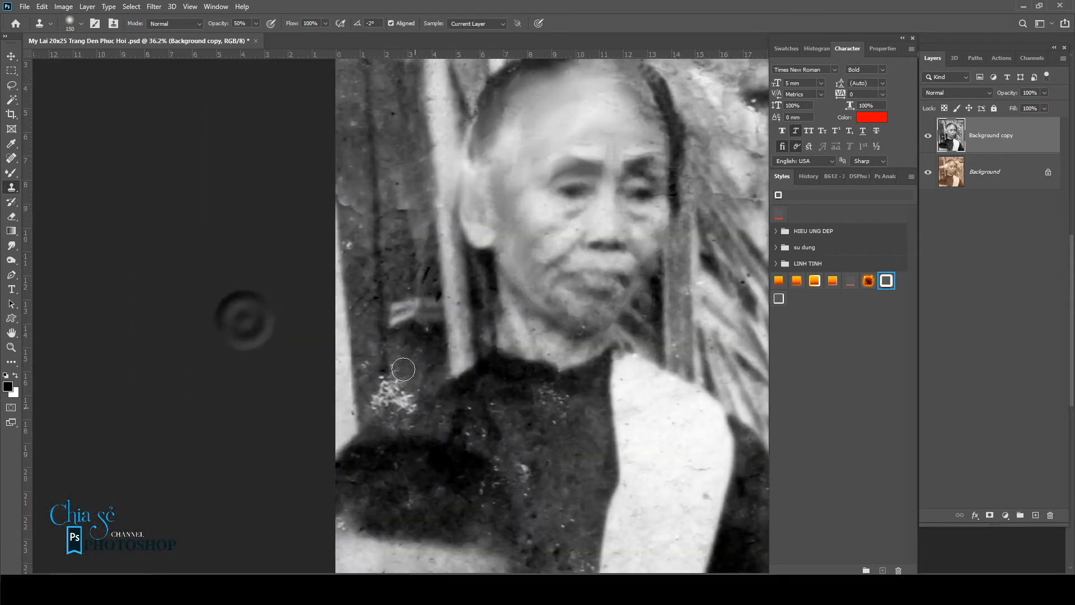
pyautogui.keyDown('alt'); pyautogui.click(420, 359); pyautogui.keyUp('alt')
pyautogui.click(386, 392)
pyautogui.moveTo(378, 403)
pyautogui.mouseDown()
pyautogui.moveTo(392, 364)
pyautogui.moveTo(401, 420)
pyautogui.moveTo(431, 409)
pyautogui.mouseUp()
pyautogui.moveTo(513, 437); pyautogui.dragTo(526, 460)
pyautogui.scroll(-3, 526, 460)
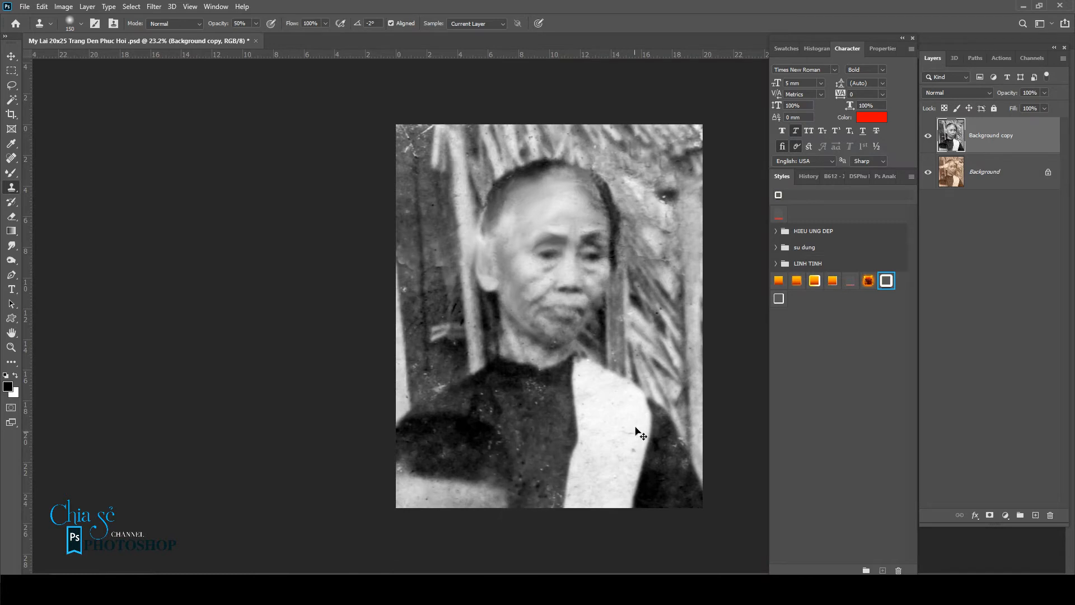
pyautogui.scroll(1, 635, 437)
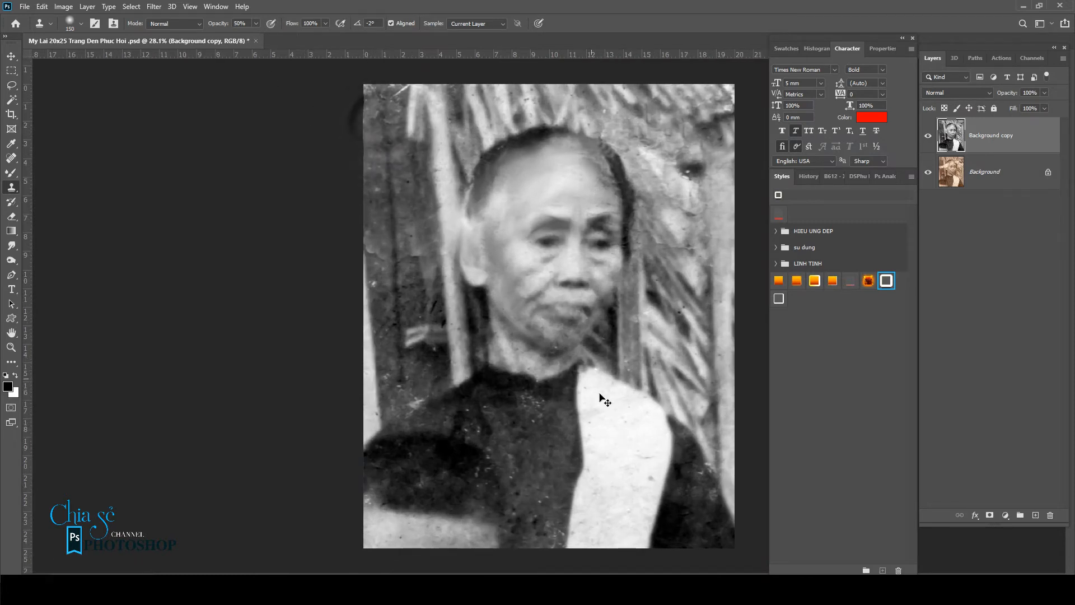
pyautogui.scroll(4, 601, 288)
pyautogui.scroll(-3, 312, 172)
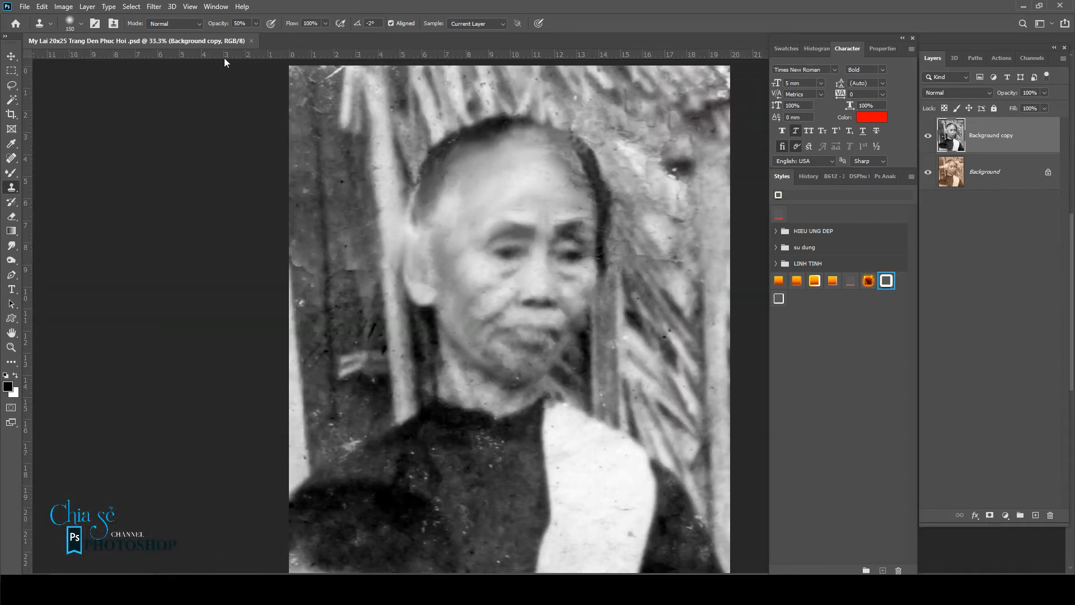
# Step: Smooth the photo with the Camera Raw Filter by raising Noise Reduction and lowering its Detail
pyautogui.click(159, 9)
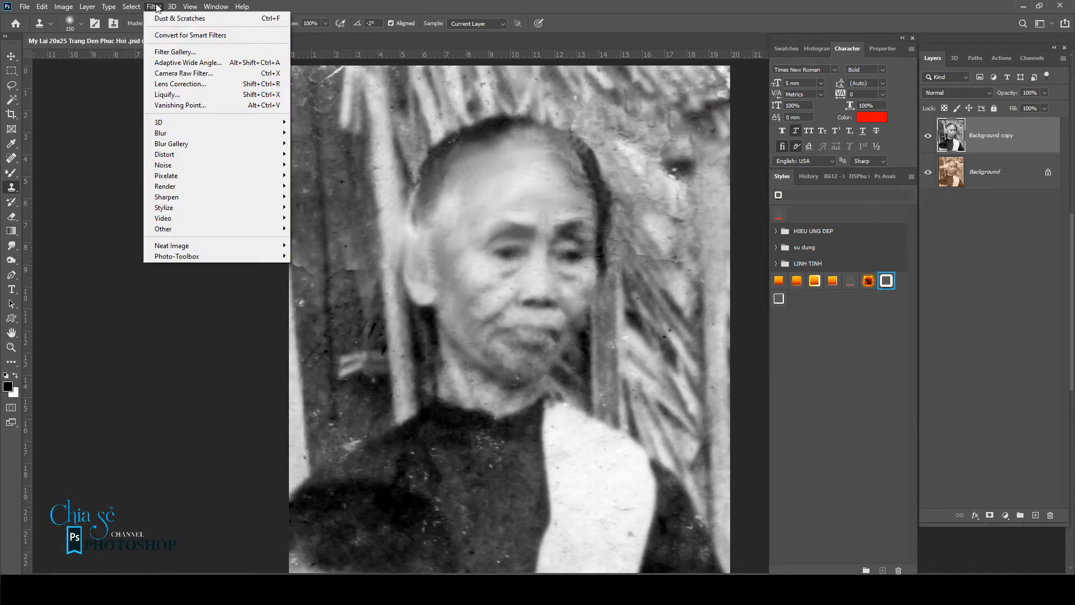
pyautogui.click(171, 73)
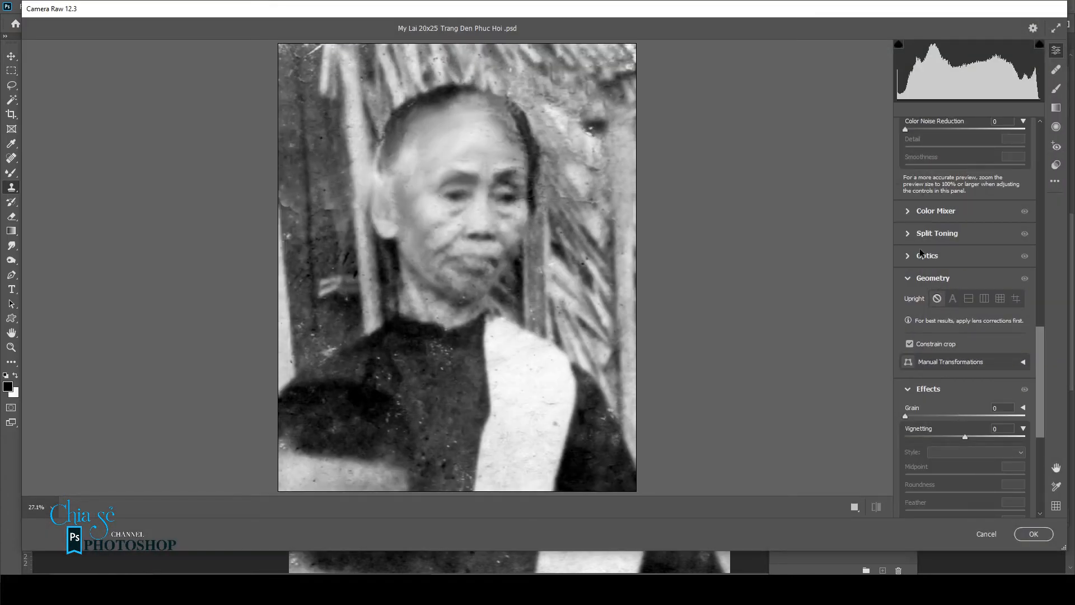
pyautogui.scroll(3, 922, 254)
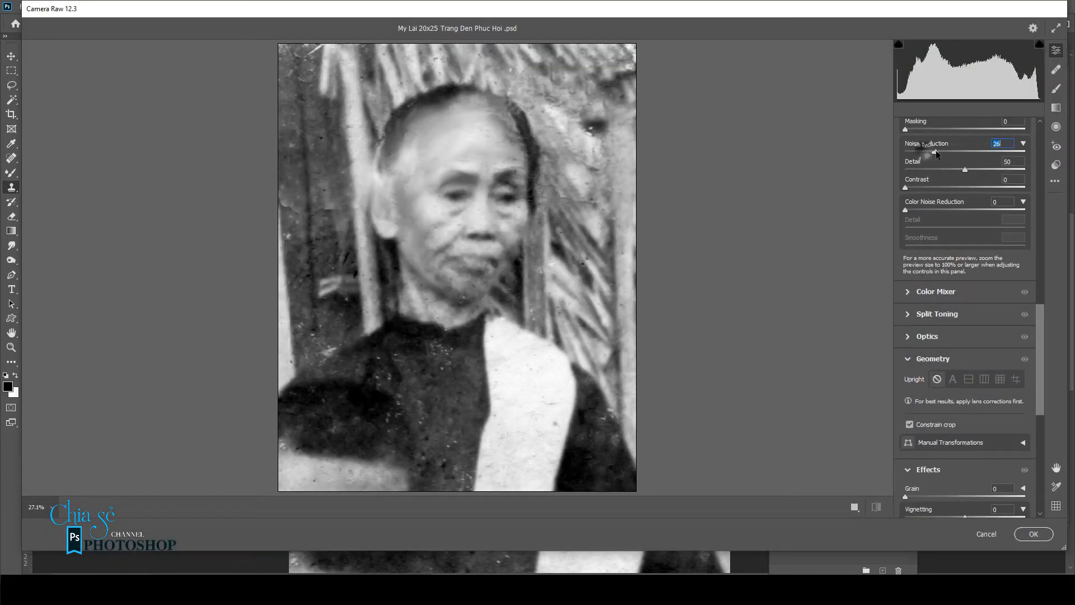
pyautogui.moveTo(923, 170); pyautogui.dragTo(941, 172)
pyautogui.moveTo(955, 155); pyautogui.dragTo(962, 156)
pyautogui.press('Return')
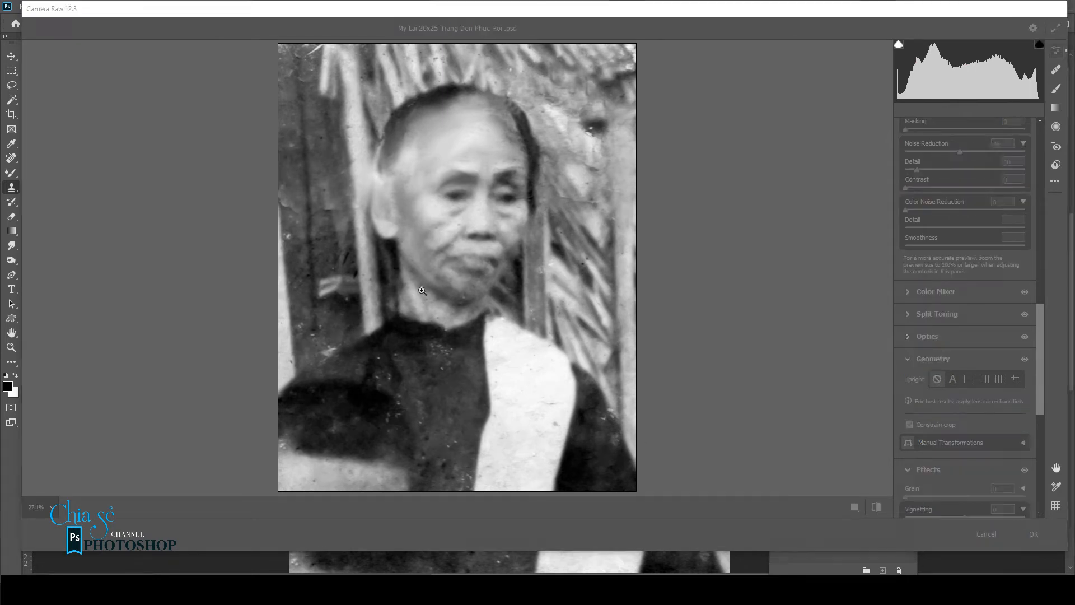
# Step: Select the dark shirt area left of the white panel with the Quick Selection tool and feather the selection
pyautogui.scroll(4, 491, 510)
pyautogui.scroll(-2, 504, 417)
pyautogui.scroll(-2, 450, 344)
pyautogui.press('w')
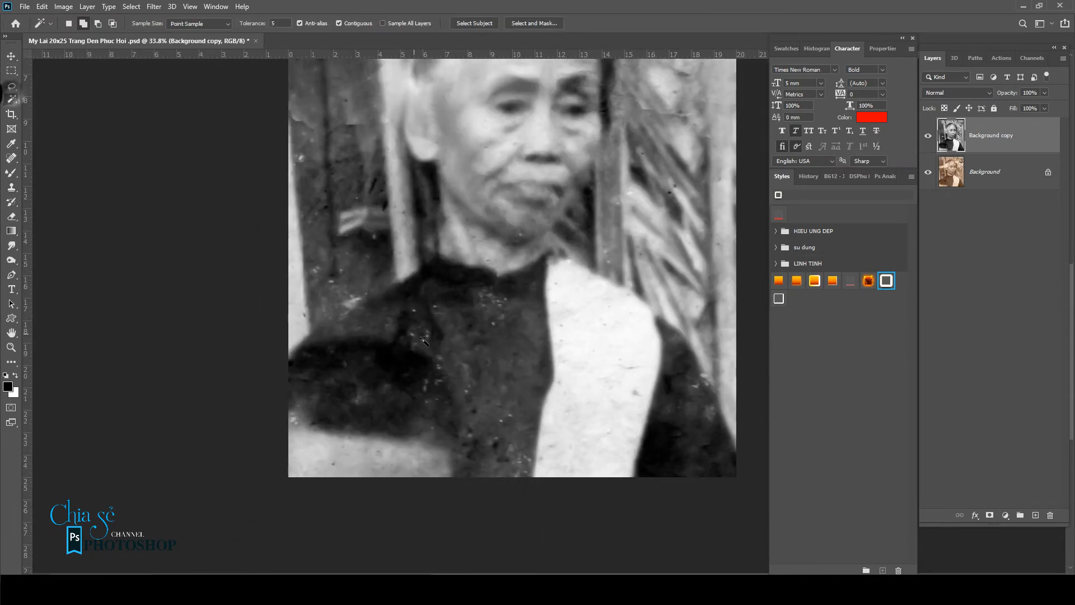
pyautogui.click(466, 350)
pyautogui.hotkey('shift', 'w')
pyautogui.click(524, 339)
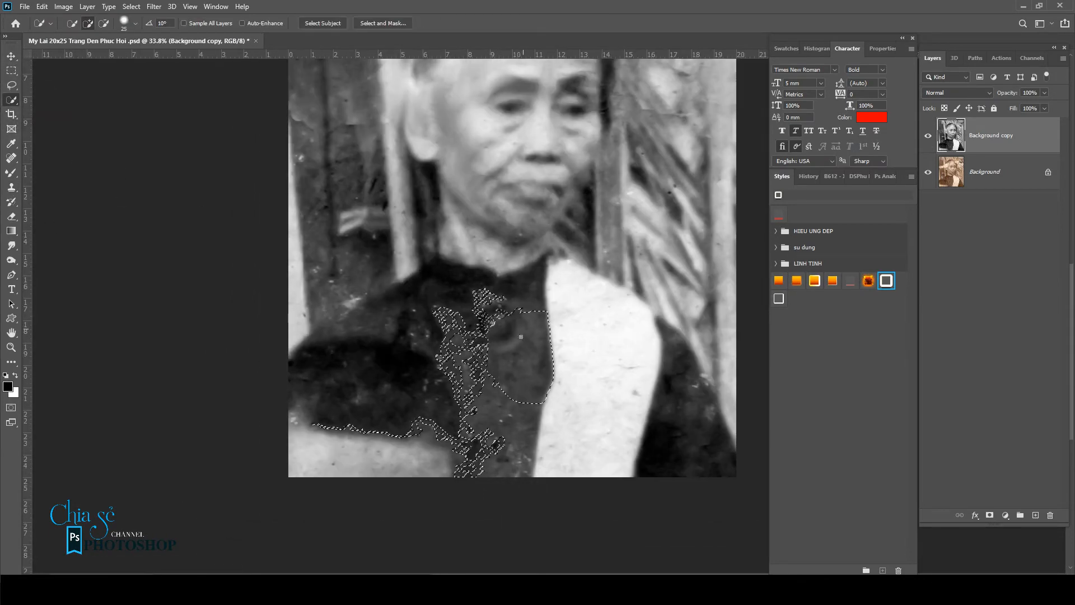
pyautogui.click(524, 291)
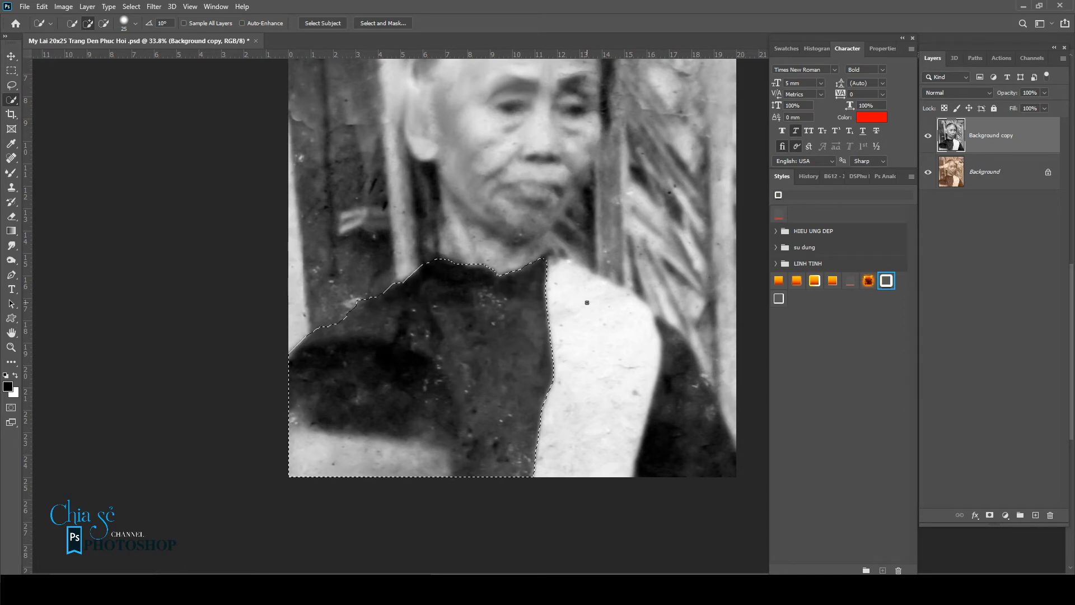
pyautogui.hotkey('shift', 'F6')
pyautogui.press('Return')
# Step: Darken the selected shirt area with Levels by setting the midtone input to 0.68
pyautogui.hotkey('ctrl', 'l')
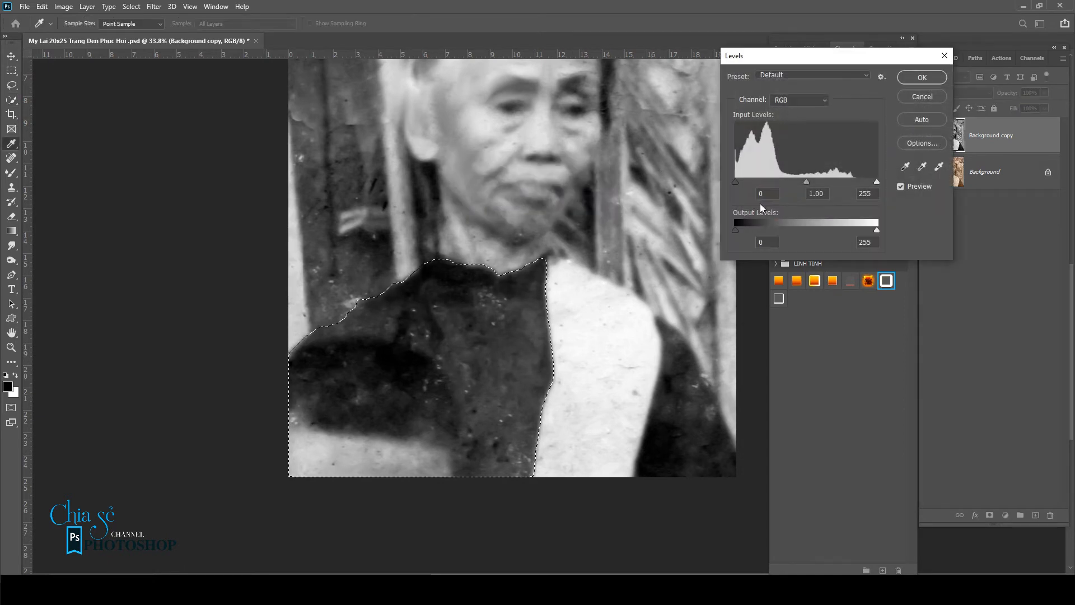
pyautogui.moveTo(807, 182); pyautogui.dragTo(825, 187)
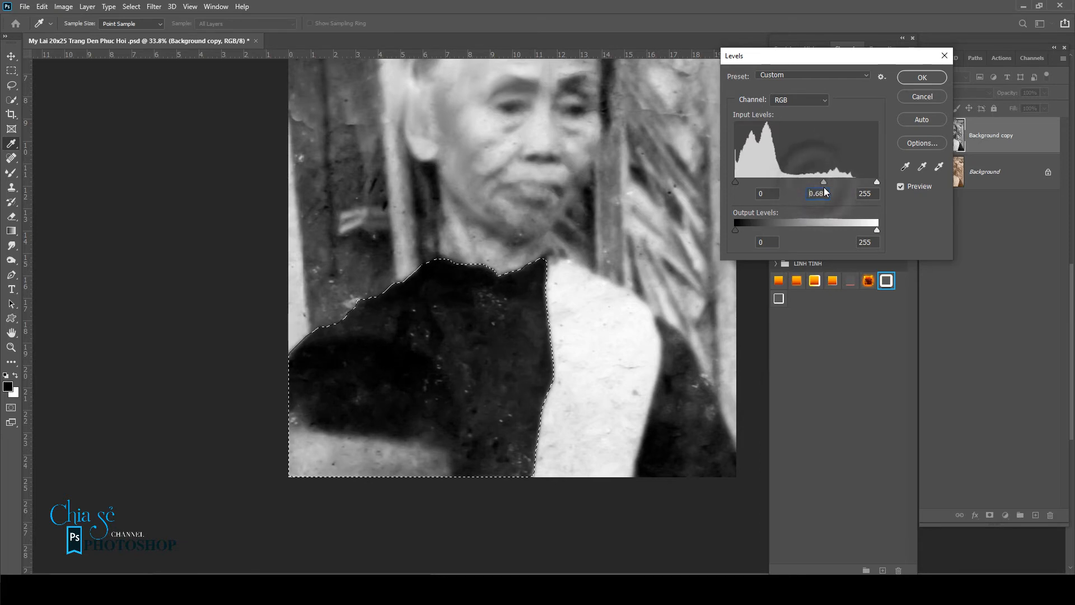
pyautogui.press('Return')
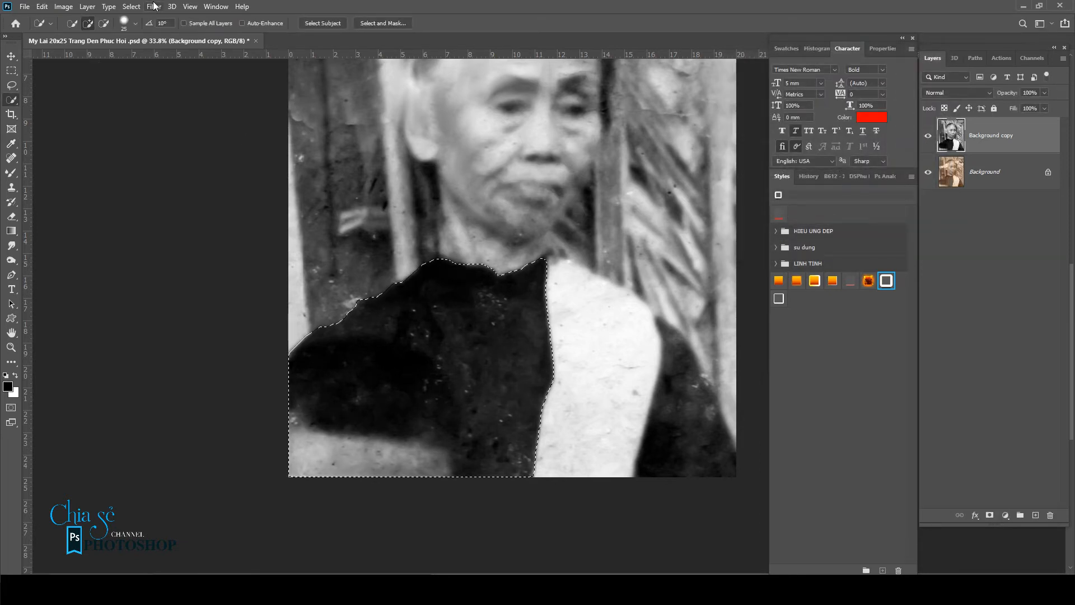
# Step: Reapply the last Camera Raw Filter twice to the selected dark shirt area to soften its specks
pyautogui.click(154, 6)
pyautogui.click(161, 16)
pyautogui.click(154, 6)
pyautogui.click(161, 16)
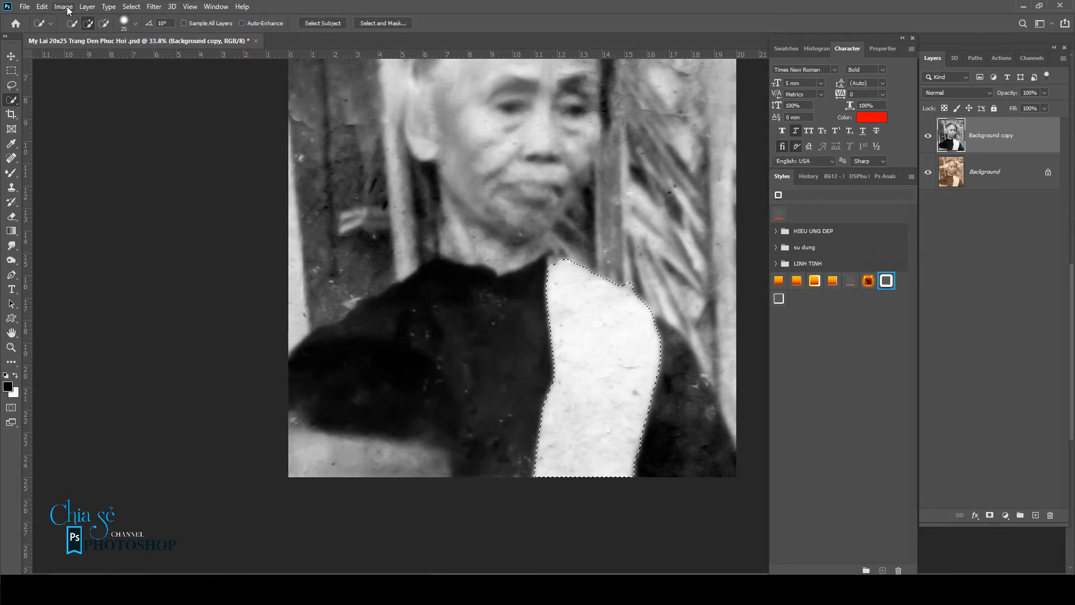
# Step: Reapply the last Camera Raw Filter twice to the selected white panel of the shirt
pyautogui.click(154, 6)
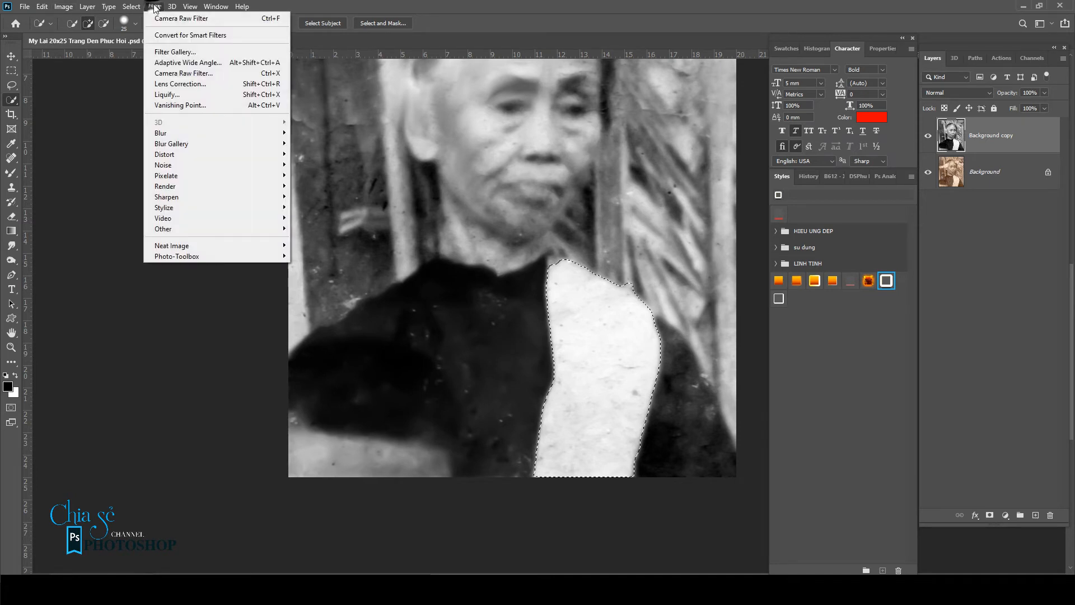
pyautogui.click(160, 15)
pyautogui.click(155, 7)
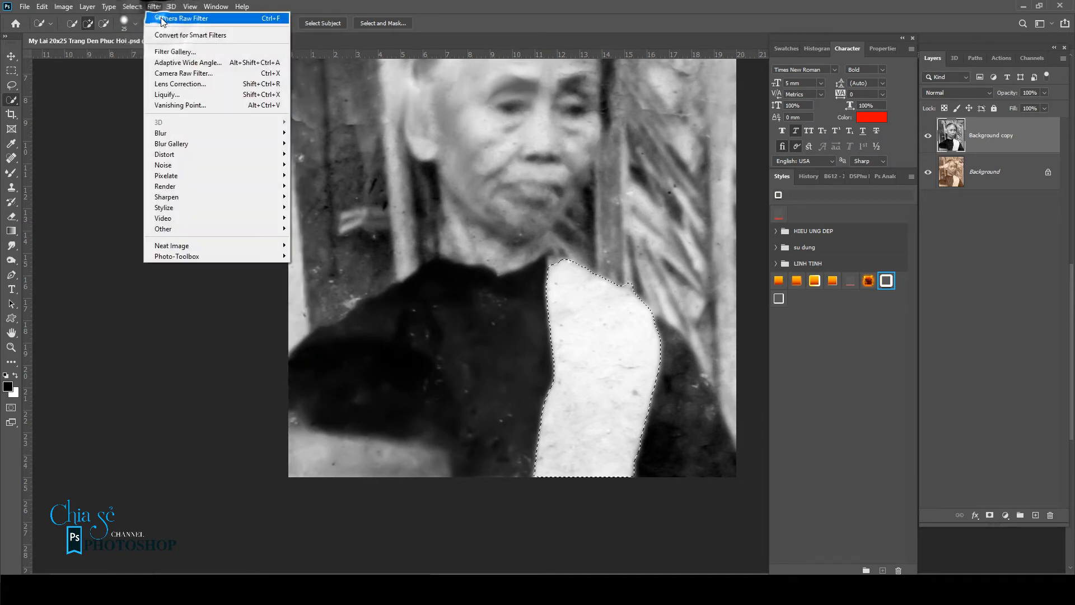
pyautogui.click(157, 15)
# Step: Brighten the selected white shirt panel by raising the midtones in Curves
pyautogui.click(66, 7)
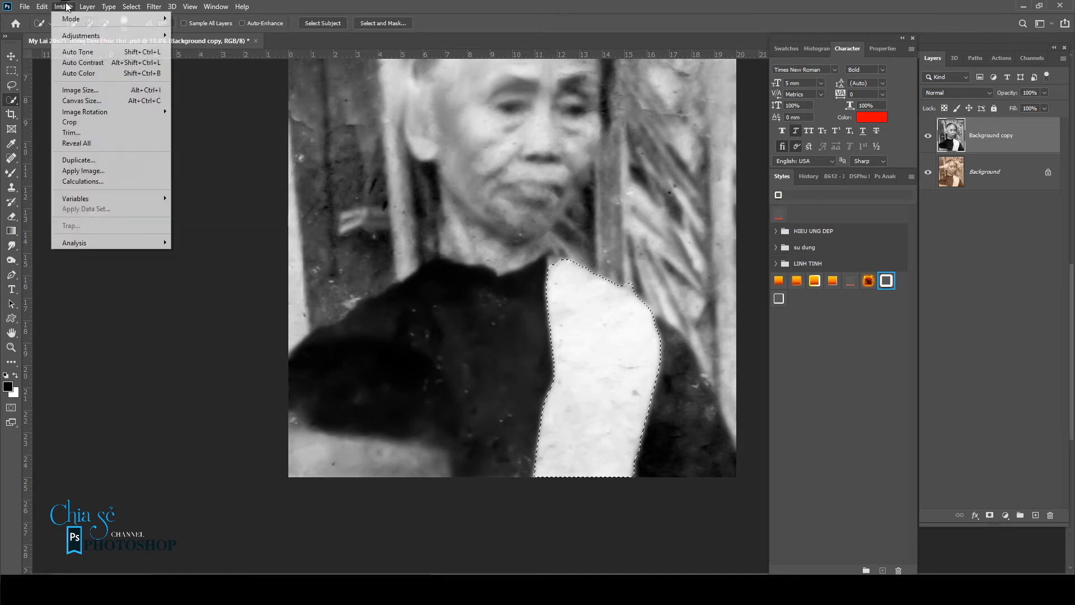
pyautogui.moveTo(78, 35)
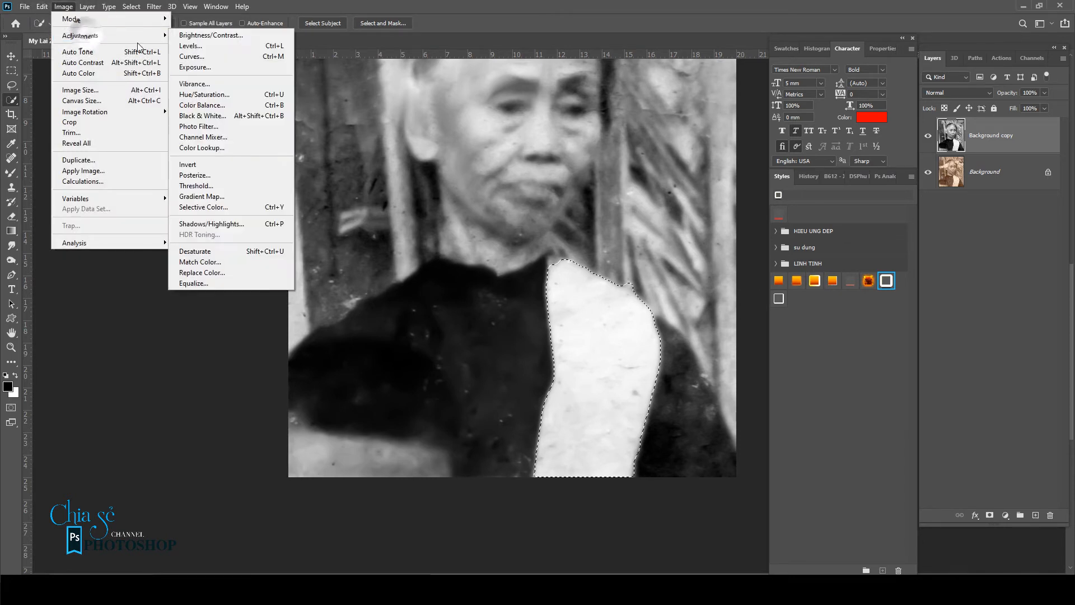
pyautogui.click(190, 59)
pyautogui.moveTo(803, 204); pyautogui.dragTo(803, 183)
pyautogui.press('Return')
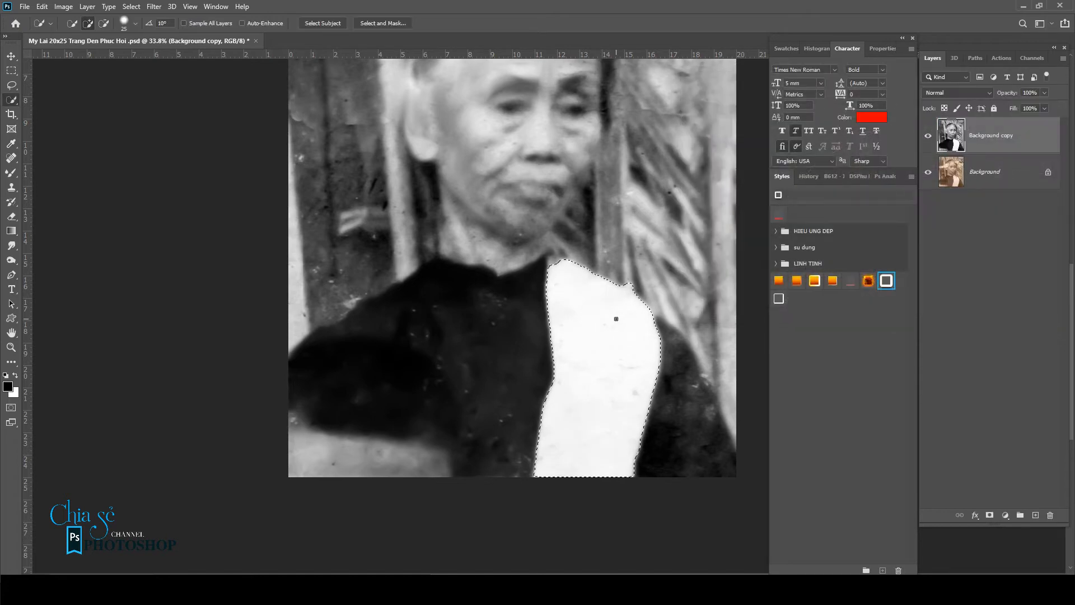
# Step: Clear the selection and blend away the marks on the white panel and dark shirt front with the Mixer Brush
pyautogui.press('b')
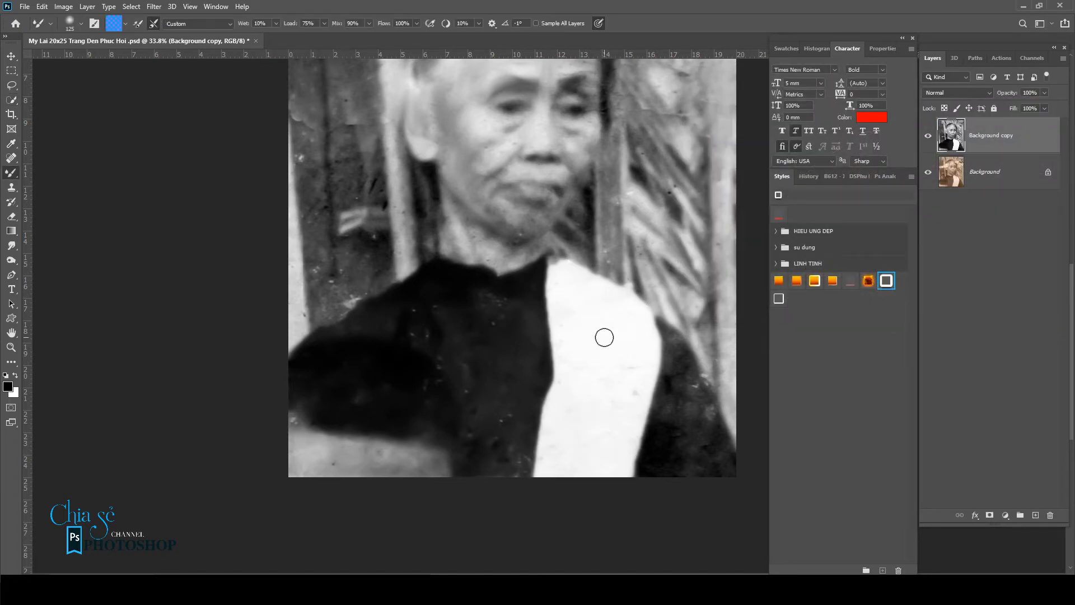
pyautogui.click(628, 341)
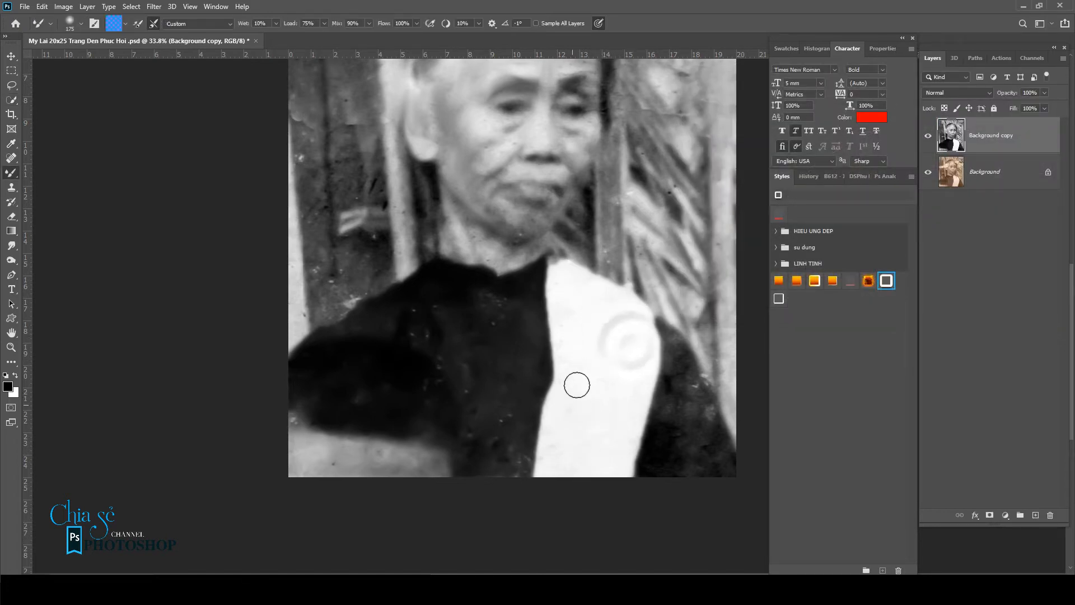
pyautogui.moveTo(524, 434)
pyautogui.mouseDown()
pyautogui.moveTo(506, 445)
pyautogui.moveTo(525, 392)
pyautogui.mouseUp()
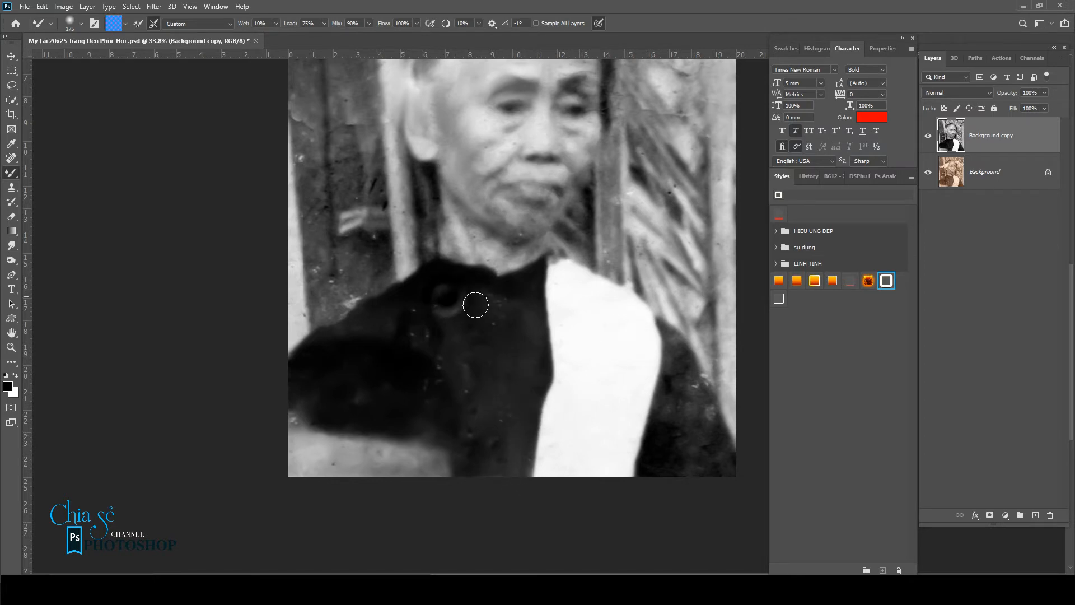
pyautogui.moveTo(425, 323)
pyautogui.mouseDown()
pyautogui.moveTo(329, 359)
pyautogui.moveTo(352, 375)
pyautogui.moveTo(330, 398)
pyautogui.moveTo(324, 448)
pyautogui.moveTo(409, 463)
pyautogui.moveTo(290, 451)
pyautogui.moveTo(314, 454)
pyautogui.moveTo(318, 433)
pyautogui.moveTo(421, 425)
pyautogui.moveTo(396, 390)
pyautogui.moveTo(441, 379)
pyautogui.moveTo(481, 474)
pyautogui.moveTo(431, 382)
pyautogui.moveTo(420, 405)
pyautogui.moveTo(442, 424)
pyautogui.moveTo(500, 387)
pyautogui.mouseUp()
pyautogui.press(']')
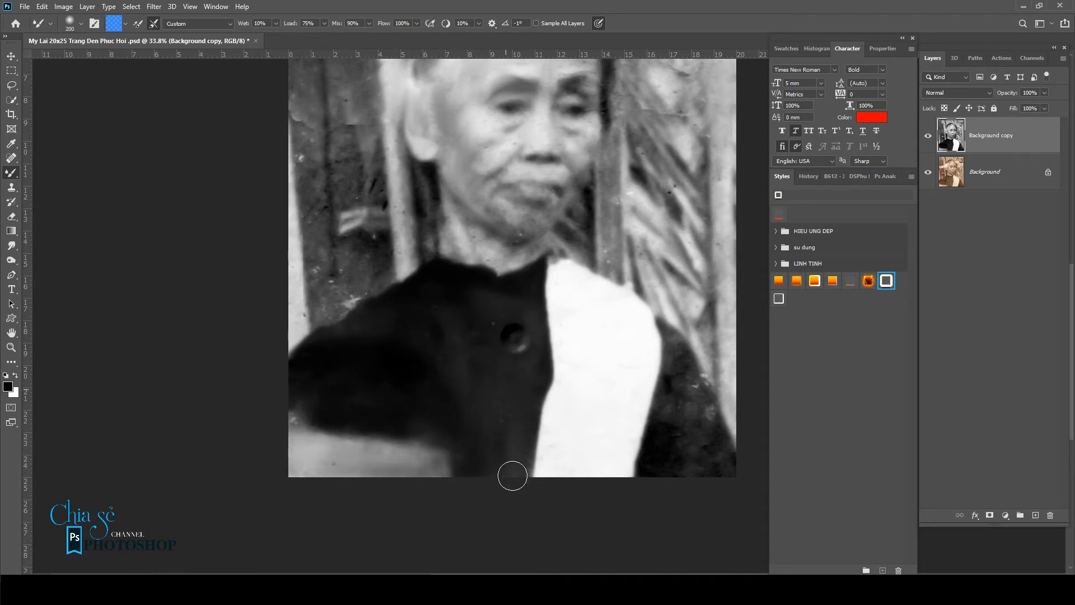
pyautogui.click(511, 334)
pyautogui.click(507, 370)
pyautogui.press(']')
pyautogui.click(401, 341)
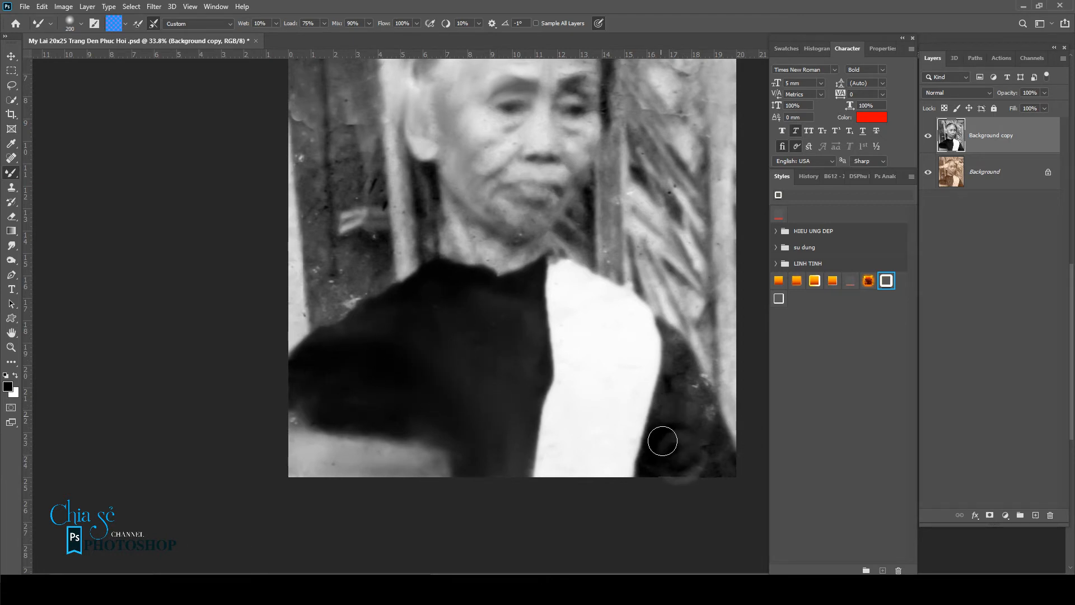
# Step: Smooth the dark sleeve beside the white panel, and use a smaller Mixer Brush on the post above that shoulder
pyautogui.moveTo(702, 460); pyautogui.dragTo(712, 442)
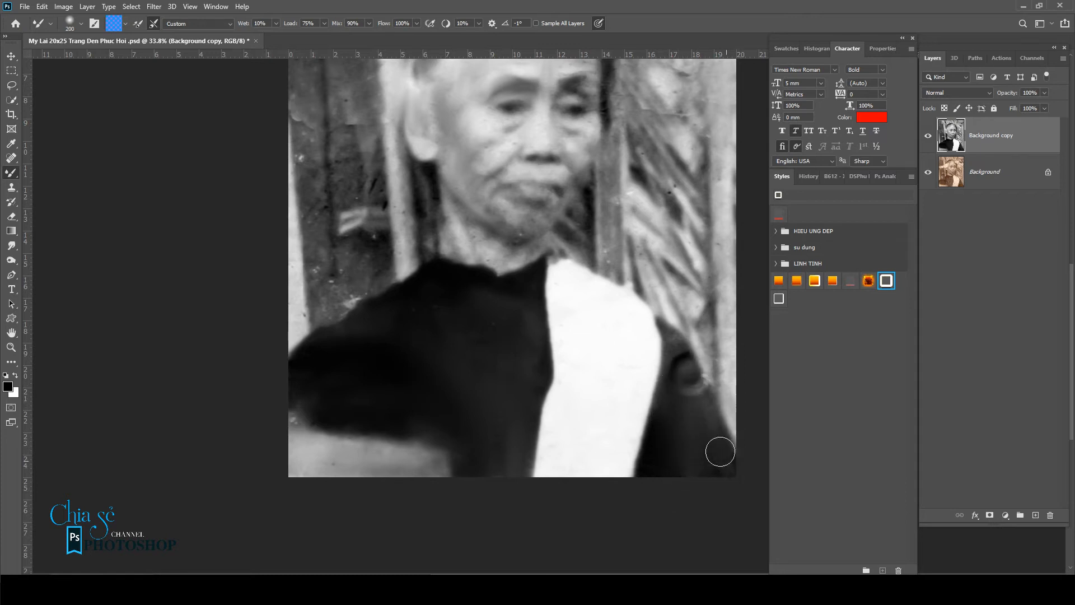
pyautogui.moveTo(701, 387); pyautogui.dragTo(683, 376)
pyautogui.press('[')
pyautogui.press('[')
pyautogui.press('[')
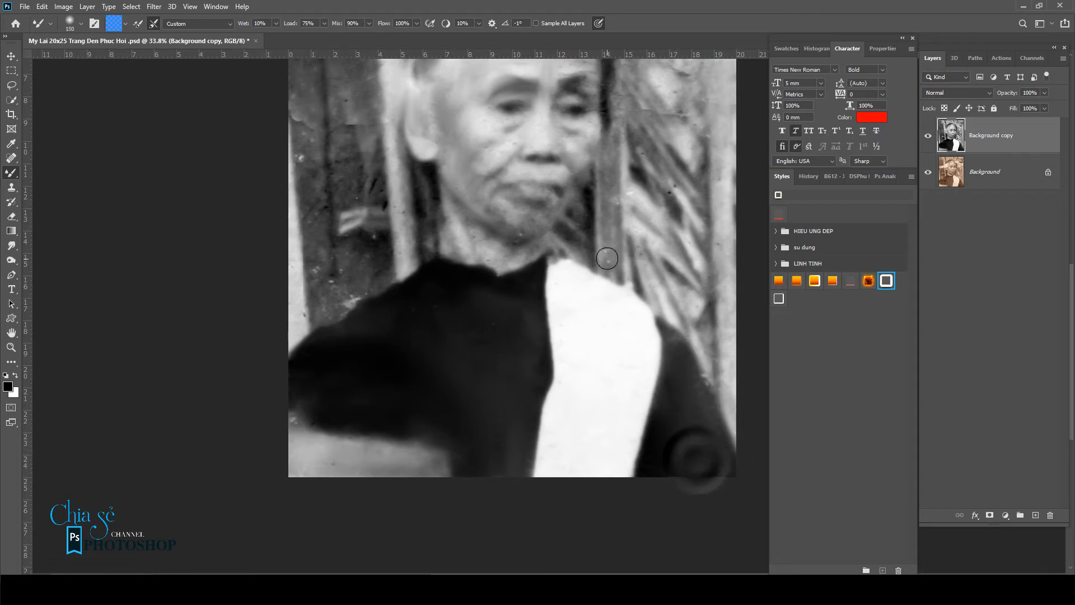
pyautogui.moveTo(605, 190)
pyautogui.mouseDown()
pyautogui.moveTo(609, 259)
pyautogui.moveTo(607, 192)
pyautogui.mouseUp()
# Step: Smooth the dark wooden planks on the left side of the background with the Mixer Brush, stroking along their length
pyautogui.scroll(3, 607, 185)
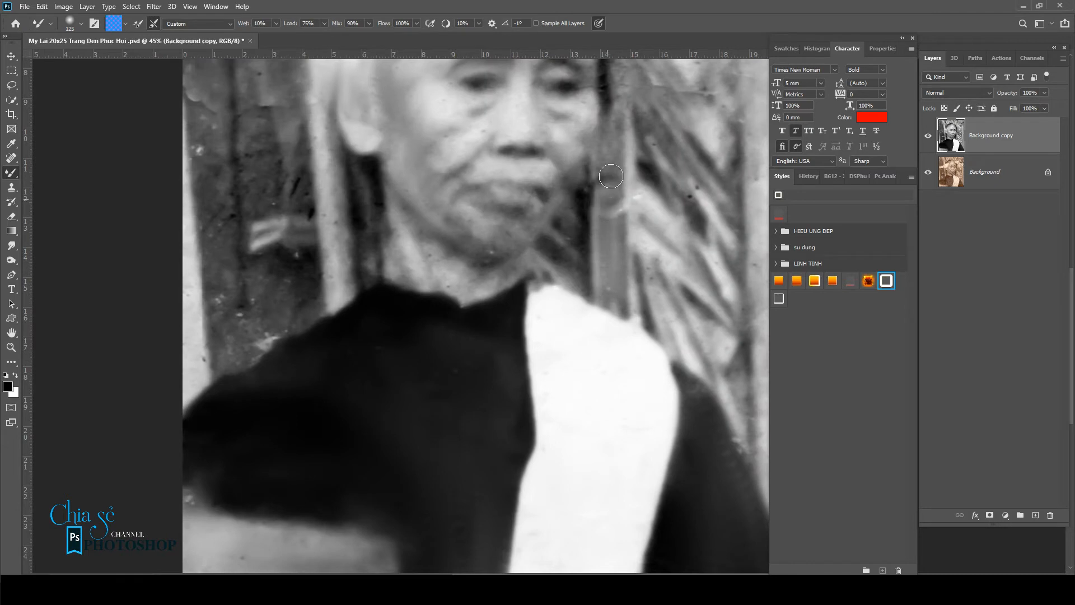
pyautogui.moveTo(218, 276); pyautogui.dragTo(268, 347)
pyautogui.moveTo(330, 360); pyautogui.dragTo(300, 418)
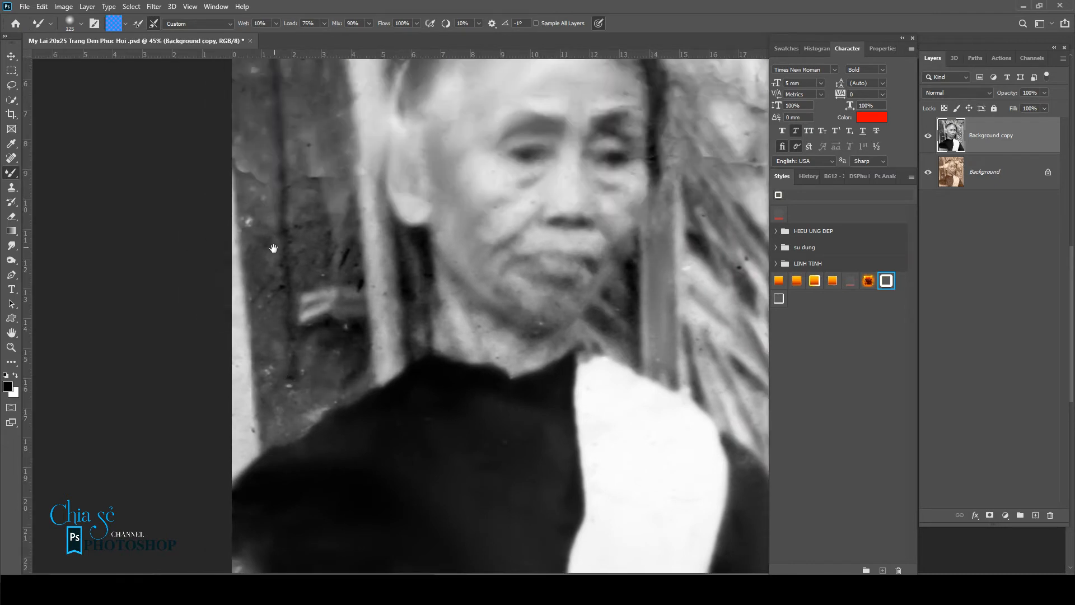
pyautogui.moveTo(274, 248)
pyautogui.mouseDown()
pyautogui.moveTo(219, 433)
pyautogui.moveTo(192, 331)
pyautogui.mouseUp()
pyautogui.press(']')
pyautogui.scroll(-1, 196, 343)
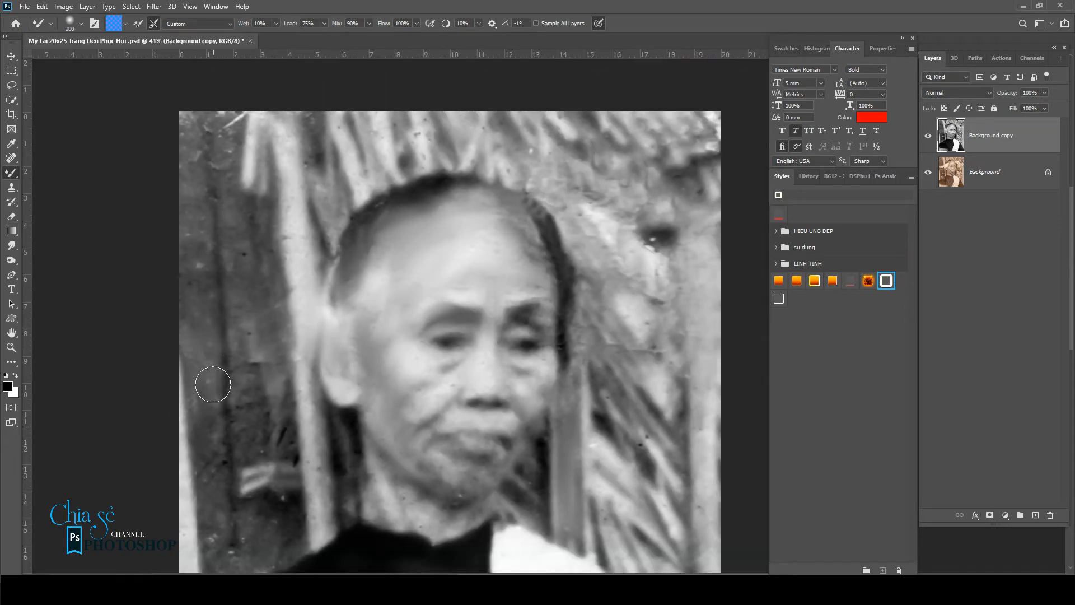
pyautogui.moveTo(208, 406); pyautogui.dragTo(215, 454)
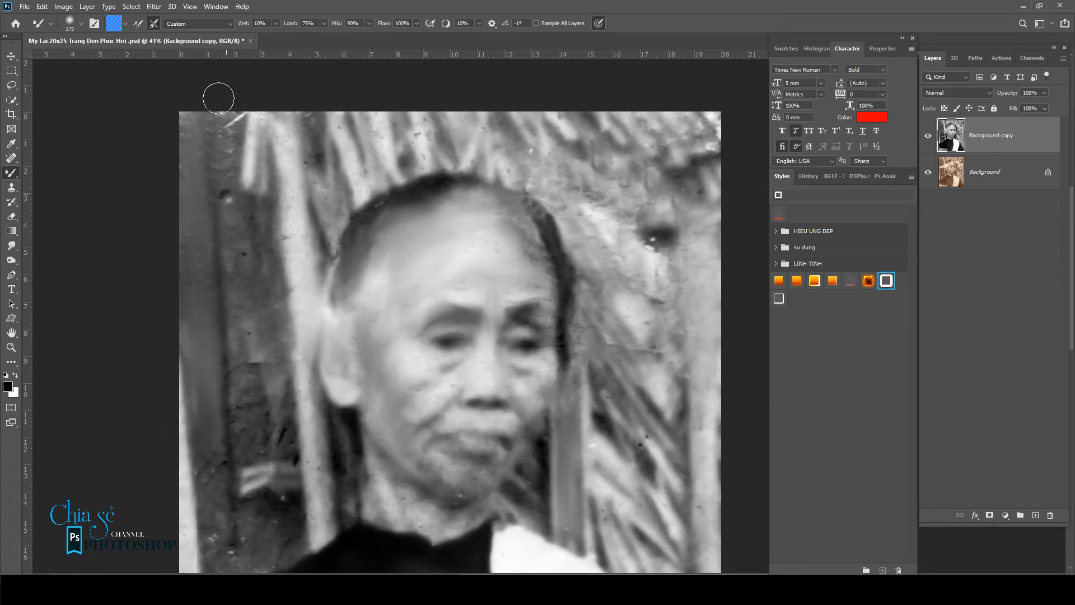
pyautogui.moveTo(224, 135); pyautogui.dragTo(227, 198)
pyautogui.moveTo(238, 310)
pyautogui.mouseDown()
pyautogui.moveTo(248, 445)
pyautogui.moveTo(266, 374)
pyautogui.moveTo(276, 406)
pyautogui.moveTo(264, 255)
pyautogui.moveTo(277, 249)
pyautogui.moveTo(251, 312)
pyautogui.moveTo(226, 106)
pyautogui.mouseUp()
# Step: Smooth the light vertical post left of the head along its length with a smaller Mixer Brush
pyautogui.press('[')
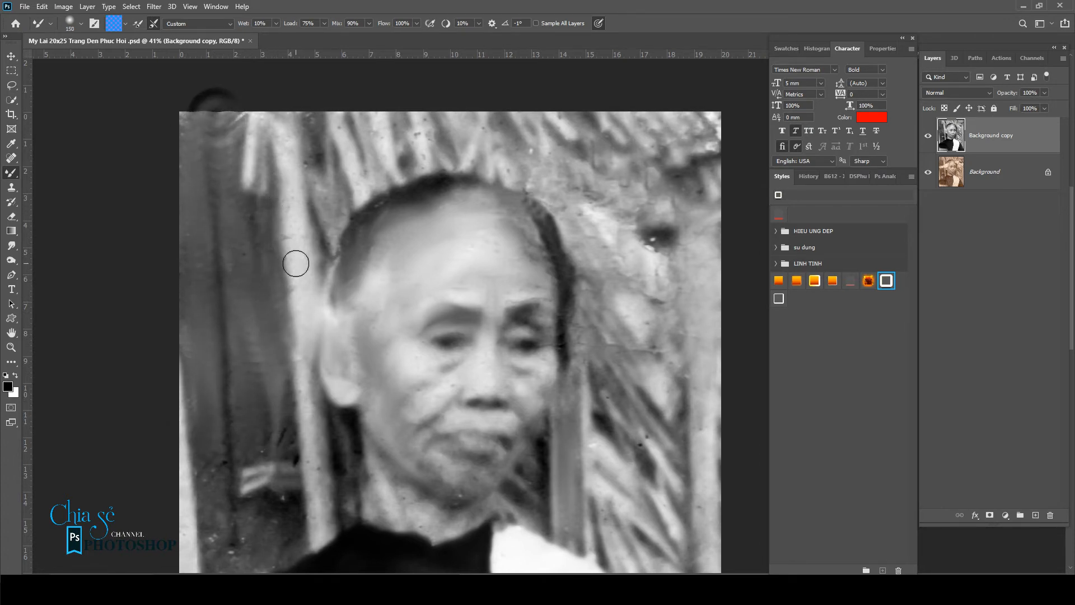
pyautogui.moveTo(303, 297); pyautogui.dragTo(291, 251)
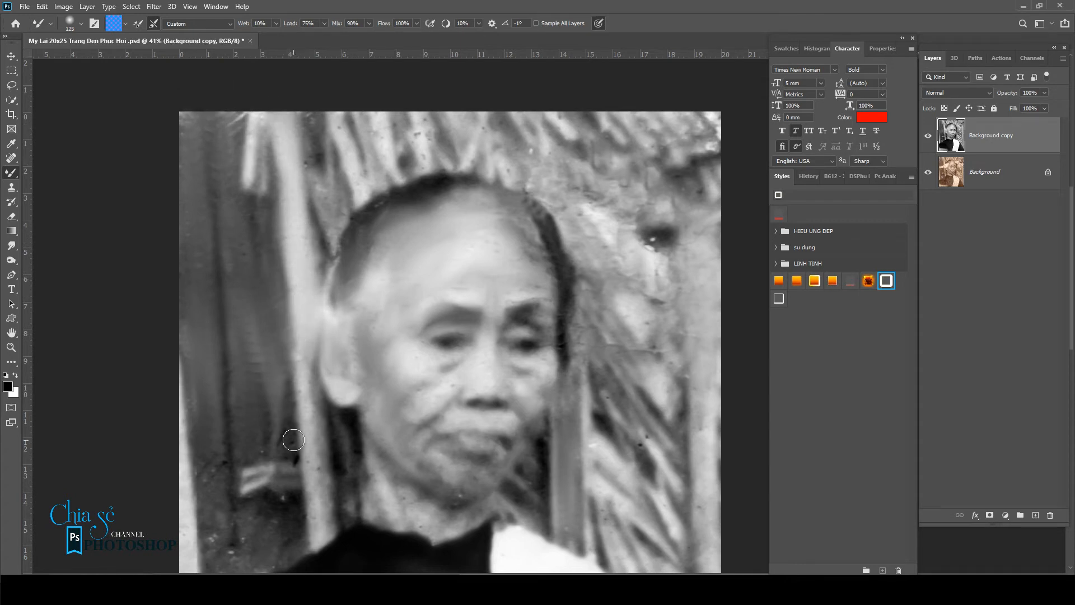
pyautogui.moveTo(304, 416); pyautogui.dragTo(308, 494)
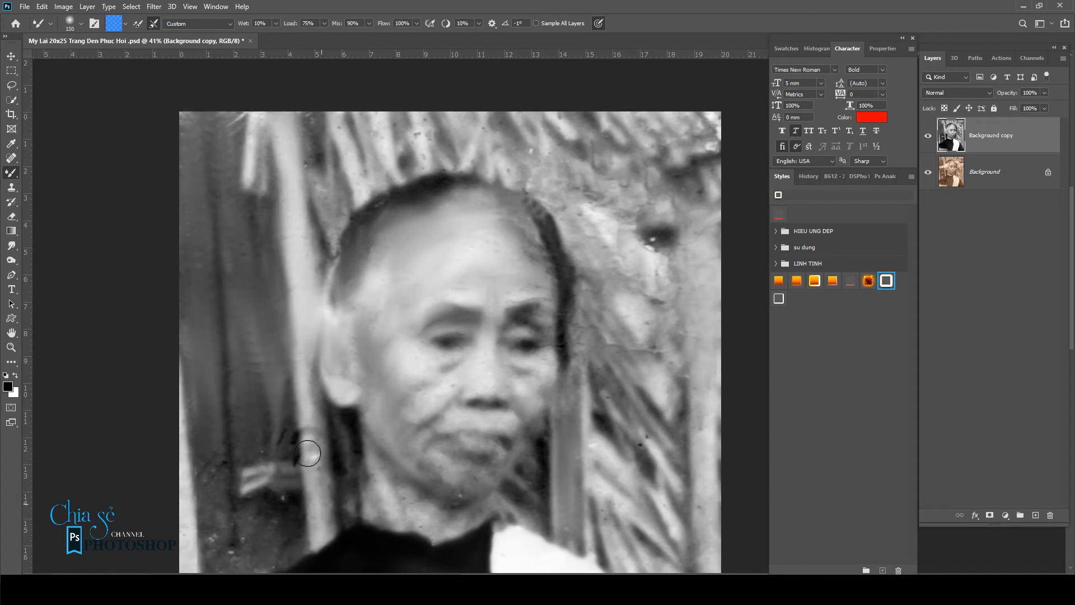
pyautogui.moveTo(307, 453); pyautogui.dragTo(311, 516)
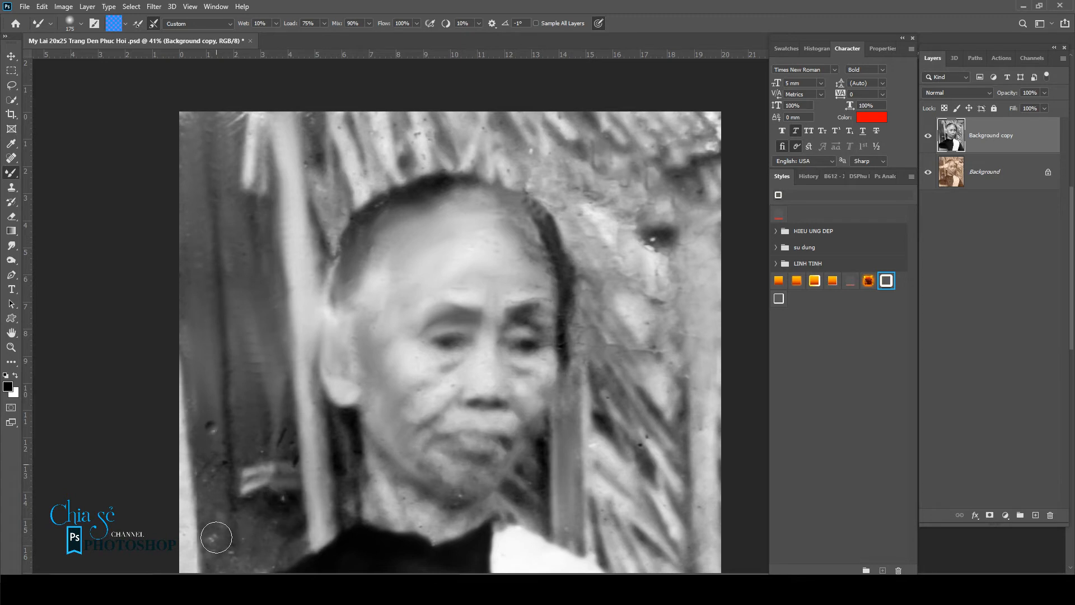
# Step: Blend away the specks on the lower part of the dark wall above the left shoulder with the Mixer Brush
pyautogui.press('[')
pyautogui.moveTo(215, 467)
pyautogui.mouseDown()
pyautogui.moveTo(278, 437)
pyautogui.moveTo(323, 262)
pyautogui.mouseUp()
pyautogui.moveTo(289, 471)
pyautogui.mouseDown()
pyautogui.moveTo(312, 418)
pyautogui.moveTo(250, 401)
pyautogui.moveTo(249, 428)
pyautogui.moveTo(228, 175)
pyautogui.mouseUp()
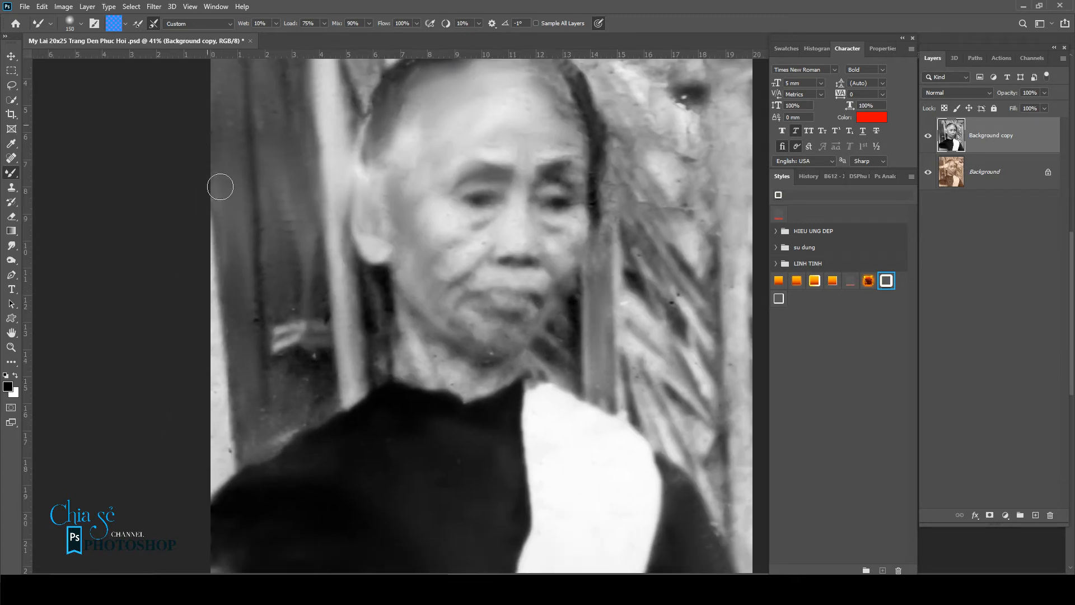
pyautogui.moveTo(315, 424)
pyautogui.mouseDown()
pyautogui.moveTo(319, 356)
pyautogui.moveTo(294, 402)
pyautogui.mouseUp()
# Step: Smooth the neck and the jawline below the ear with the Mixer Brush at size 100
pyautogui.scroll(3, 428, 366)
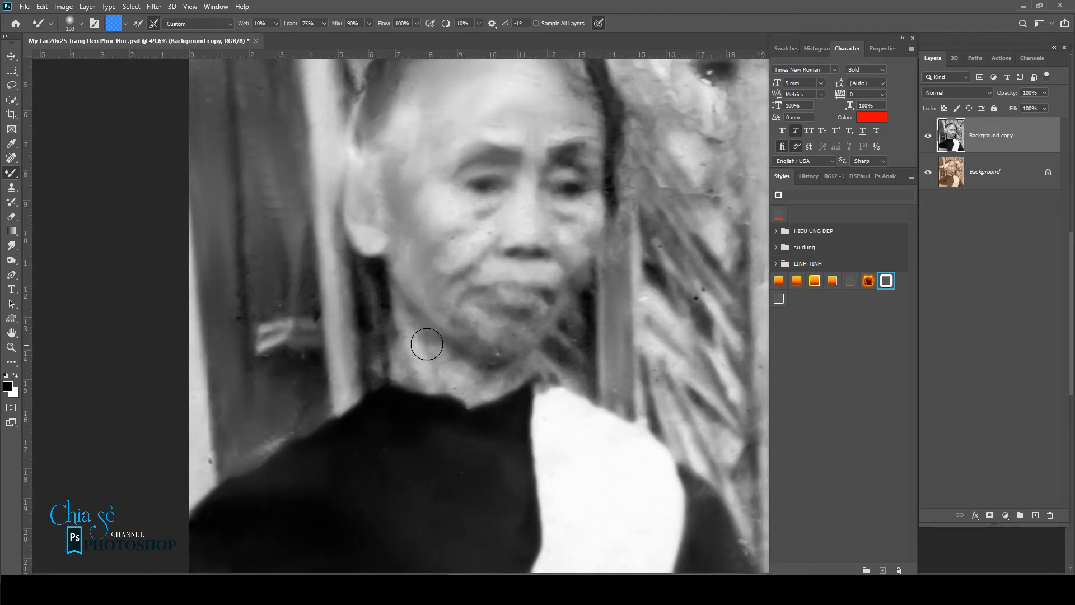
pyautogui.press('[')
pyautogui.press('[')
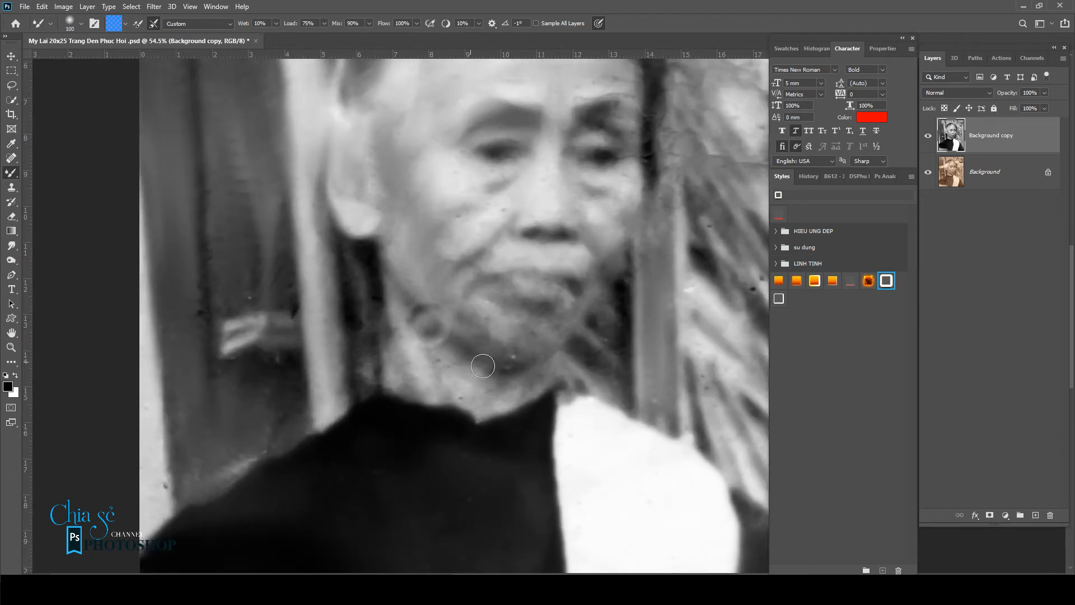
pyautogui.moveTo(445, 344); pyautogui.dragTo(420, 314)
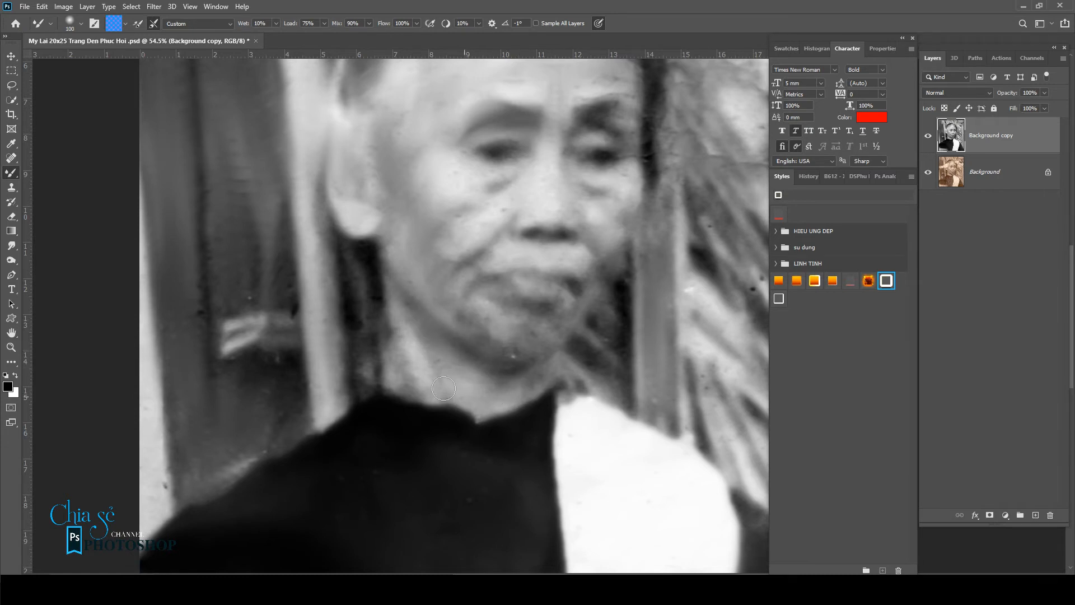
pyautogui.moveTo(398, 361); pyautogui.dragTo(393, 260)
# Step: Smooth the chin, the skin around the mouth and the shirt collar, varying the Mixer Brush size
pyautogui.moveTo(445, 301); pyautogui.dragTo(479, 288)
pyautogui.moveTo(490, 252)
pyautogui.mouseDown()
pyautogui.moveTo(486, 278)
pyautogui.moveTo(505, 270)
pyautogui.moveTo(488, 296)
pyautogui.moveTo(497, 293)
pyautogui.moveTo(514, 337)
pyautogui.moveTo(453, 295)
pyautogui.moveTo(479, 320)
pyautogui.moveTo(464, 359)
pyautogui.moveTo(524, 362)
pyautogui.moveTo(487, 363)
pyautogui.moveTo(524, 383)
pyautogui.moveTo(551, 378)
pyautogui.moveTo(546, 414)
pyautogui.moveTo(552, 386)
pyautogui.mouseUp()
pyautogui.press(']')
pyautogui.press(']')
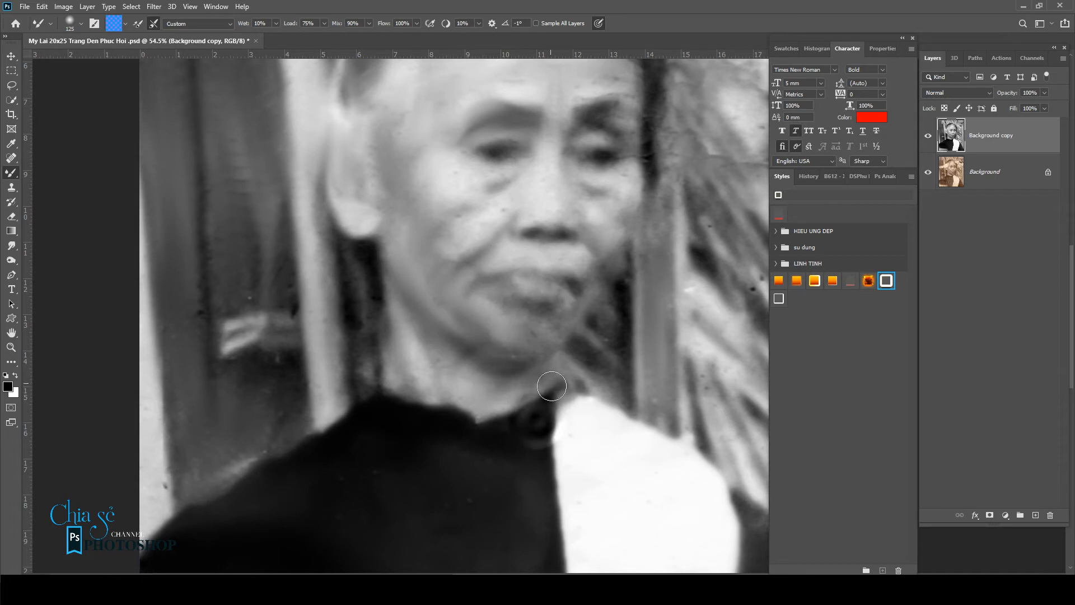
pyautogui.press('[')
pyautogui.moveTo(523, 323)
pyautogui.mouseDown()
pyautogui.moveTo(500, 302)
pyautogui.moveTo(549, 320)
pyautogui.moveTo(551, 306)
pyautogui.moveTo(522, 259)
pyautogui.mouseUp()
pyautogui.press('[')
# Step: Smooth the forehead up to the hairline with a larger Mixer Brush
pyautogui.moveTo(463, 323); pyautogui.dragTo(408, 547)
pyautogui.scroll(1, 453, 303)
pyautogui.press(']')
pyautogui.press(']')
pyautogui.press(']')
pyautogui.press(']')
pyautogui.moveTo(545, 215)
pyautogui.mouseDown()
pyautogui.moveTo(491, 210)
pyautogui.moveTo(517, 241)
pyautogui.moveTo(420, 254)
pyautogui.moveTo(449, 262)
pyautogui.moveTo(437, 285)
pyautogui.moveTo(494, 287)
pyautogui.moveTo(465, 309)
pyautogui.moveTo(496, 300)
pyautogui.moveTo(489, 240)
pyautogui.mouseUp()
pyautogui.press(']')
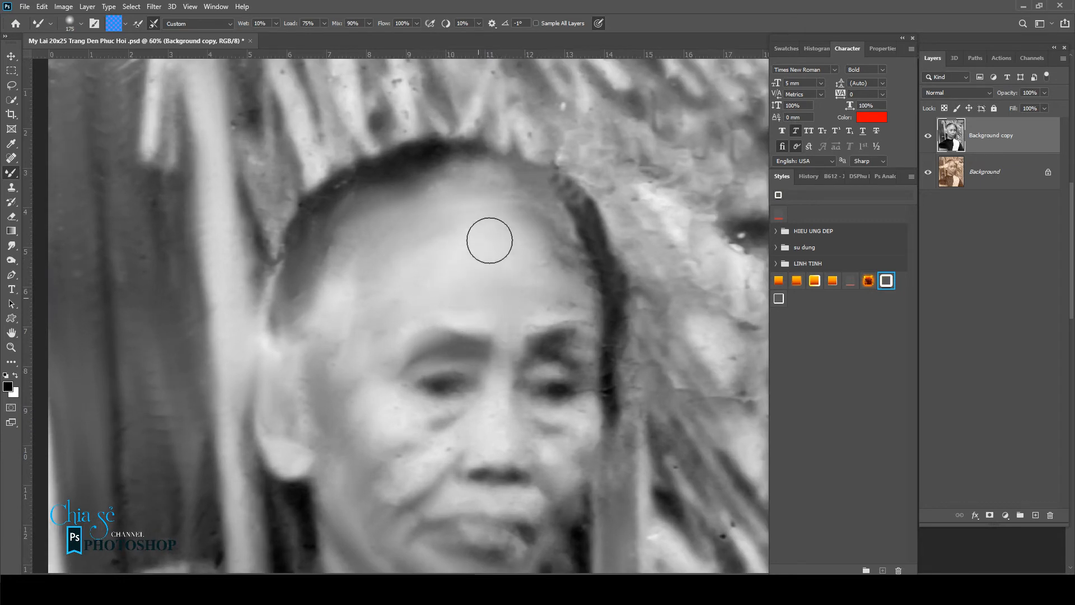
pyautogui.moveTo(567, 278)
pyautogui.mouseDown()
pyautogui.moveTo(510, 311)
pyautogui.moveTo(559, 305)
pyautogui.moveTo(573, 283)
pyautogui.moveTo(544, 247)
pyautogui.moveTo(566, 274)
pyautogui.moveTo(468, 218)
pyautogui.mouseUp()
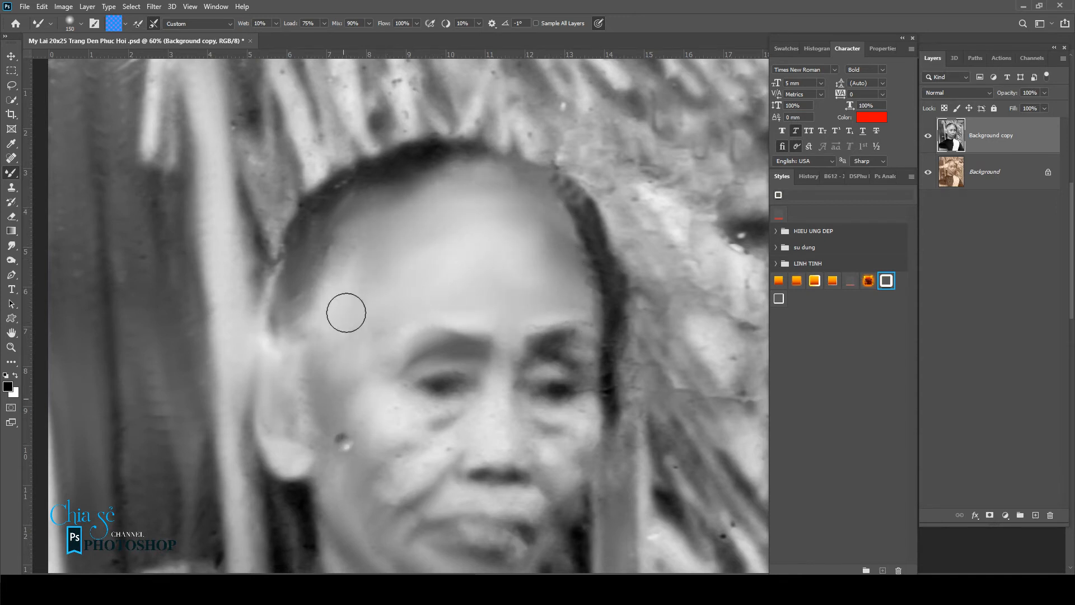
# Step: Blend away the dark spot beside the ear and smooth the temple, cheek and nose bridge with the Mixer Brush
pyautogui.moveTo(340, 441)
pyautogui.mouseDown()
pyautogui.moveTo(307, 413)
pyautogui.moveTo(336, 440)
pyautogui.mouseUp()
pyautogui.moveTo(331, 387); pyautogui.dragTo(334, 367)
pyautogui.press('[')
pyautogui.press('[')
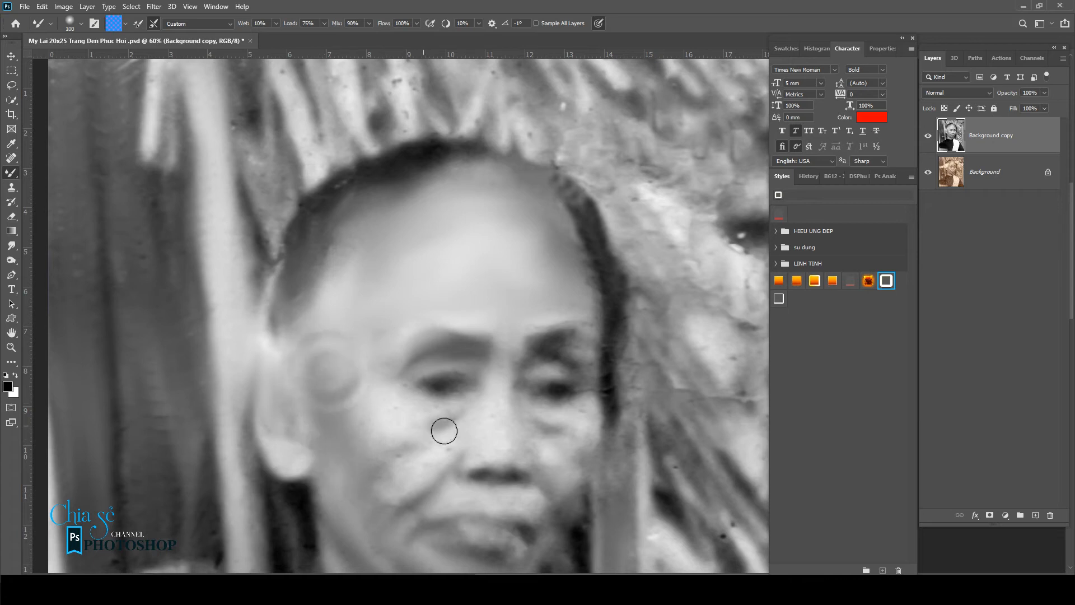
pyautogui.moveTo(415, 441)
pyautogui.mouseDown()
pyautogui.moveTo(429, 460)
pyautogui.moveTo(405, 413)
pyautogui.moveTo(374, 459)
pyautogui.moveTo(489, 423)
pyautogui.moveTo(499, 390)
pyautogui.mouseUp()
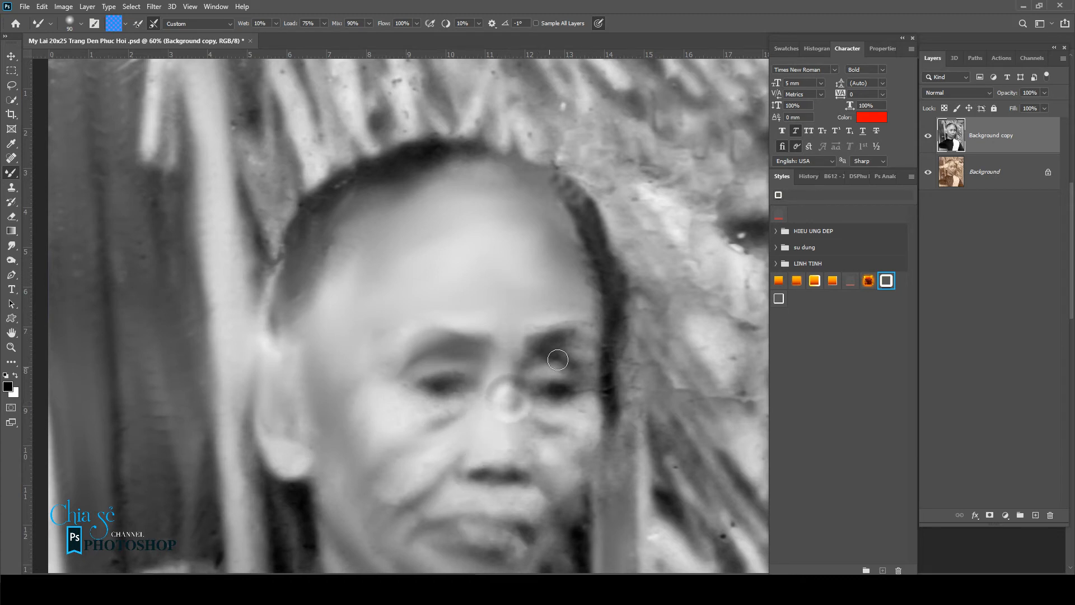
# Step: Smooth the eyelid and brow beside the nose and the dark hair edge next to them with the Mixer Brush at size 70
pyautogui.press('[')
pyautogui.press('[')
pyautogui.moveTo(558, 360)
pyautogui.mouseDown()
pyautogui.moveTo(532, 359)
pyautogui.moveTo(522, 423)
pyautogui.moveTo(542, 405)
pyautogui.moveTo(535, 375)
pyautogui.mouseUp()
pyautogui.moveTo(610, 381); pyautogui.dragTo(605, 258)
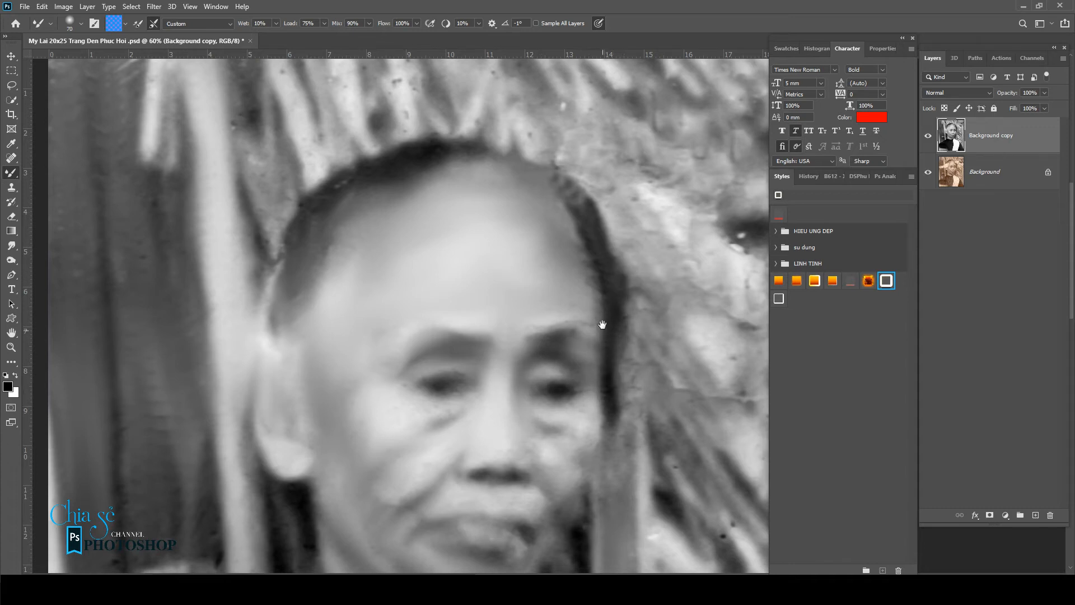
# Step: Smooth the far cheek, the jawline and the underside of the chin, enlarging the Mixer Brush to size 100
pyautogui.moveTo(602, 325); pyautogui.dragTo(598, 199)
pyautogui.press(']')
pyautogui.moveTo(535, 303)
pyautogui.mouseDown()
pyautogui.moveTo(559, 310)
pyautogui.moveTo(577, 291)
pyautogui.mouseUp()
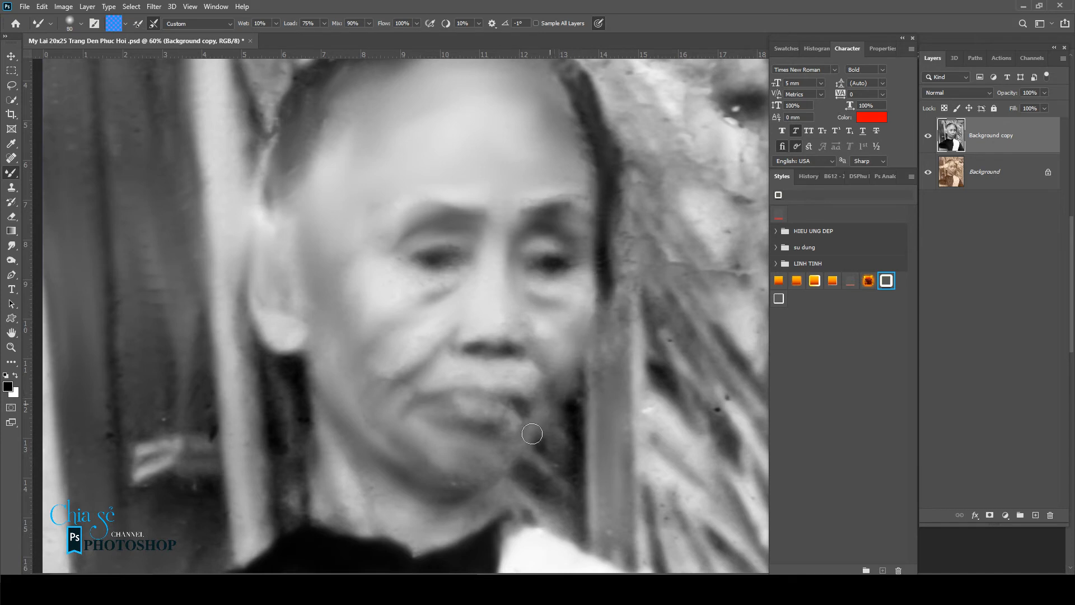
pyautogui.press(']')
pyautogui.moveTo(401, 473)
pyautogui.mouseDown()
pyautogui.moveTo(353, 439)
pyautogui.moveTo(364, 453)
pyautogui.mouseUp()
pyautogui.press(']')
pyautogui.moveTo(510, 504); pyautogui.dragTo(487, 473)
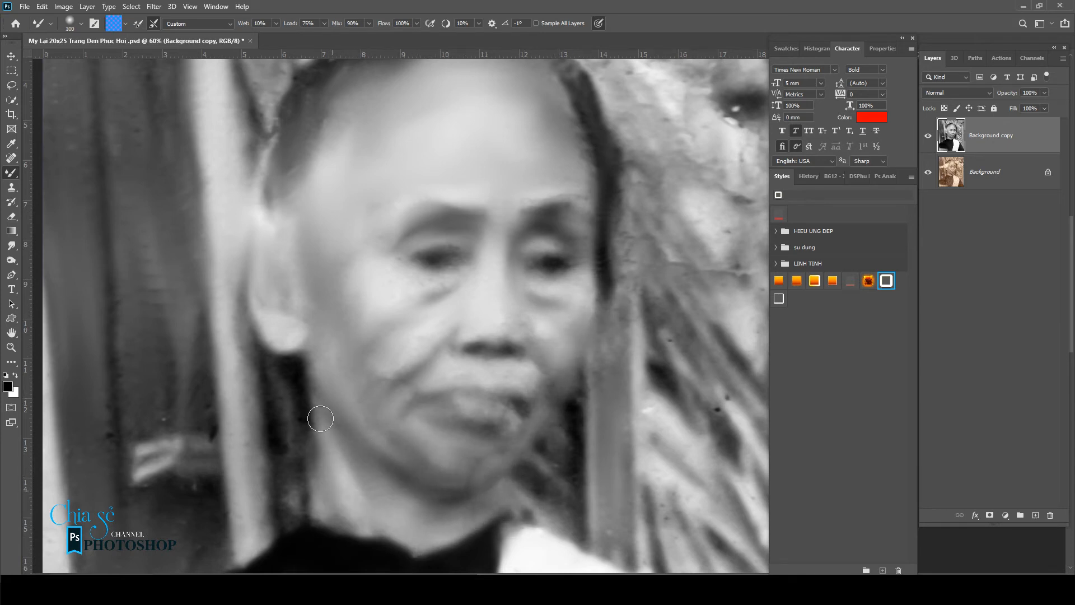
# Step: Smooth the broad cheek beside the ear and the skin beneath both eyes with the Mixer Brush
pyautogui.moveTo(402, 362)
pyautogui.mouseDown()
pyautogui.moveTo(413, 374)
pyautogui.moveTo(413, 329)
pyautogui.moveTo(359, 352)
pyautogui.mouseUp()
pyautogui.moveTo(348, 287)
pyautogui.mouseDown()
pyautogui.moveTo(381, 297)
pyautogui.moveTo(363, 336)
pyautogui.moveTo(401, 282)
pyautogui.moveTo(461, 281)
pyautogui.moveTo(411, 291)
pyautogui.mouseUp()
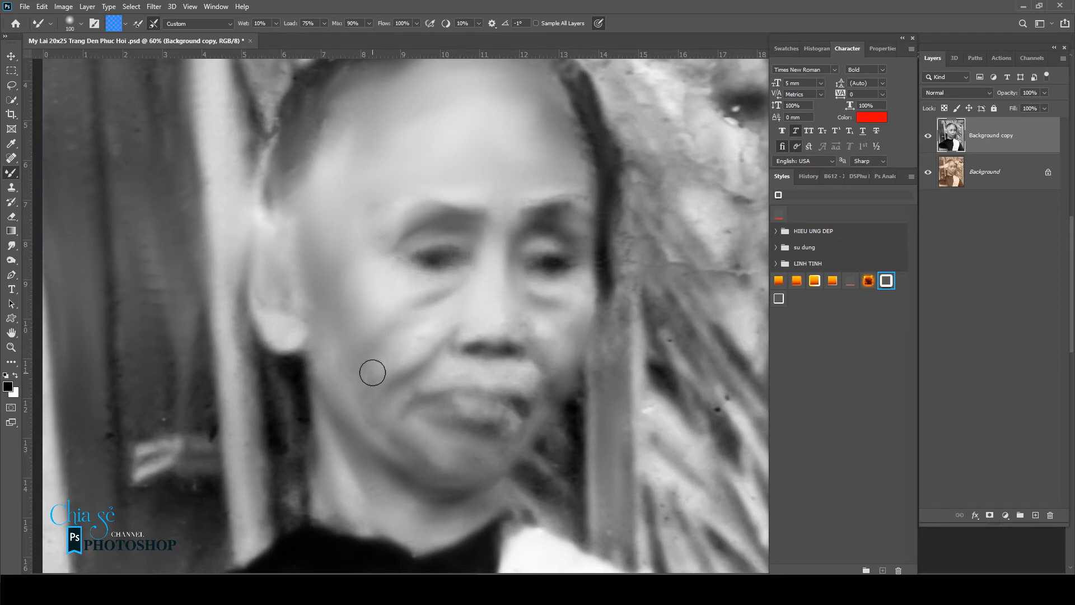
pyautogui.press('[')
pyautogui.moveTo(509, 307)
pyautogui.mouseDown()
pyautogui.moveTo(506, 336)
pyautogui.moveTo(526, 307)
pyautogui.mouseUp()
# Step: Smooth the upper lip area and the lower lip with a smaller Mixer Brush
pyautogui.press('[')
pyautogui.press('[')
pyautogui.moveTo(464, 366); pyautogui.dragTo(528, 372)
pyautogui.moveTo(469, 426); pyautogui.dragTo(509, 431)
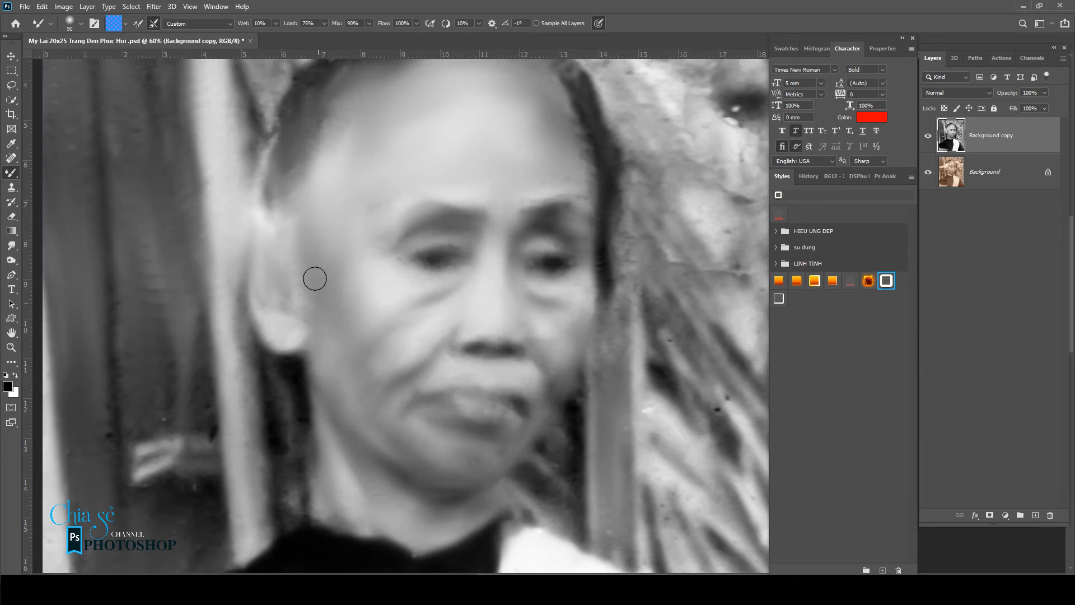
# Step: Darken the eye nearer the ear with the Burn tool at 24% exposure, midtones range and size 20
pyautogui.scroll(3, 501, 252)
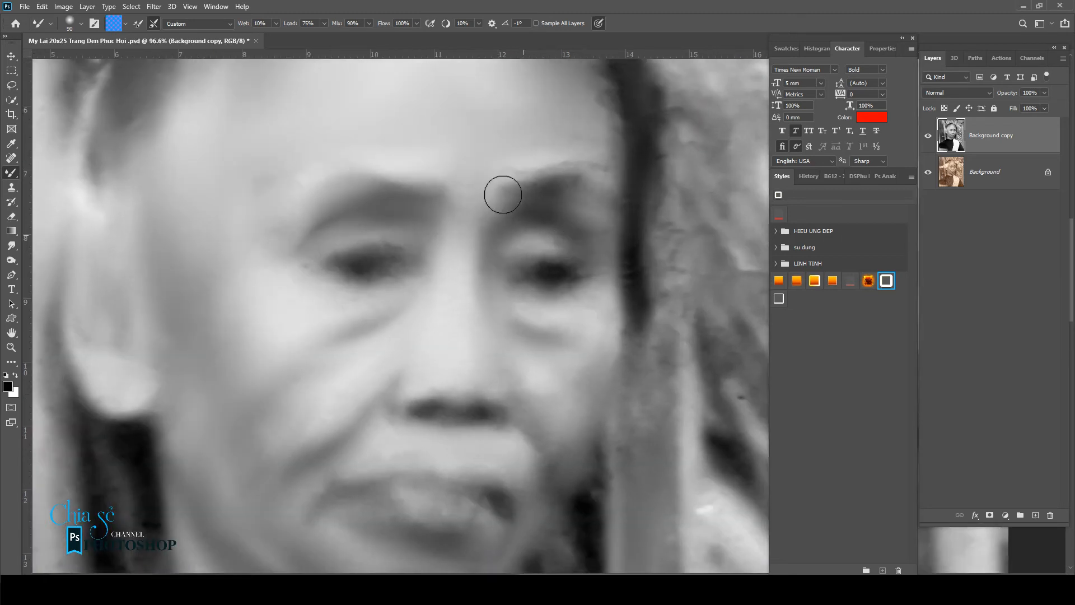
pyautogui.press('o')
pyautogui.rightClick(15, 262)
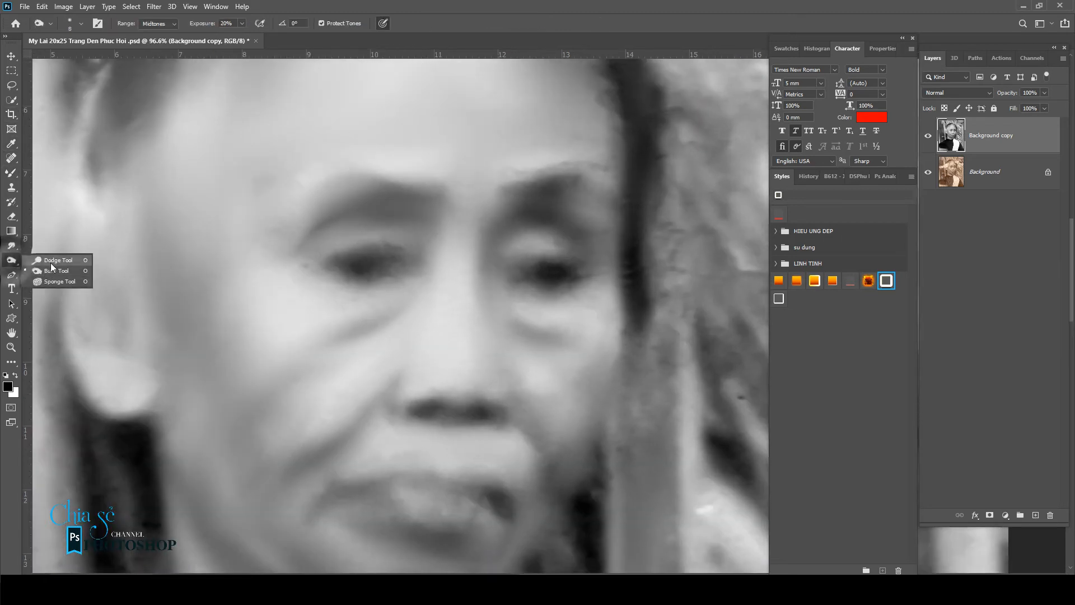
pyautogui.click(53, 271)
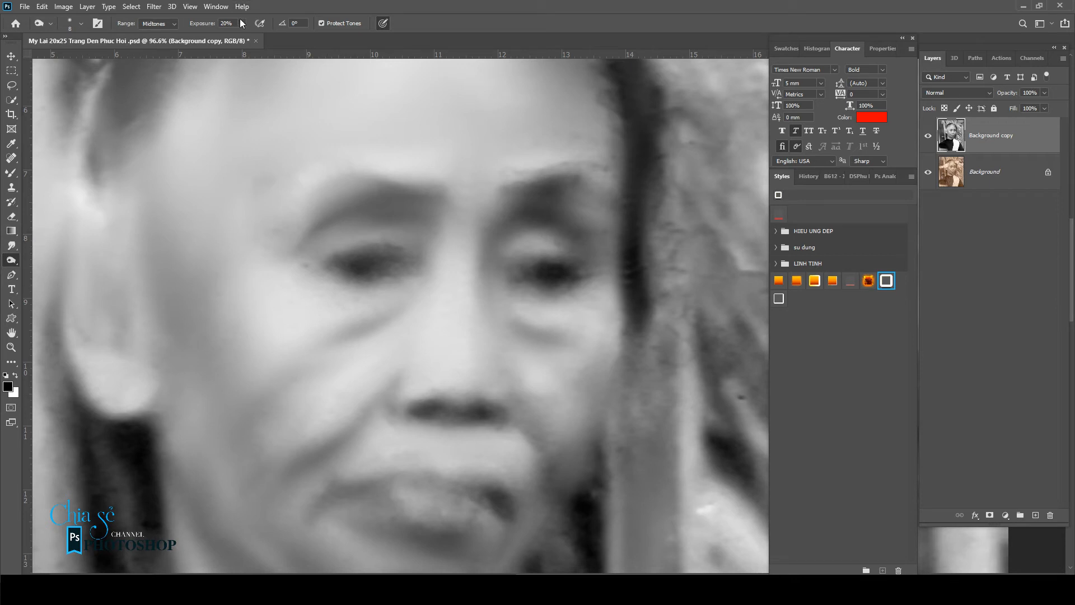
pyautogui.moveTo(239, 36); pyautogui.dragTo(244, 38)
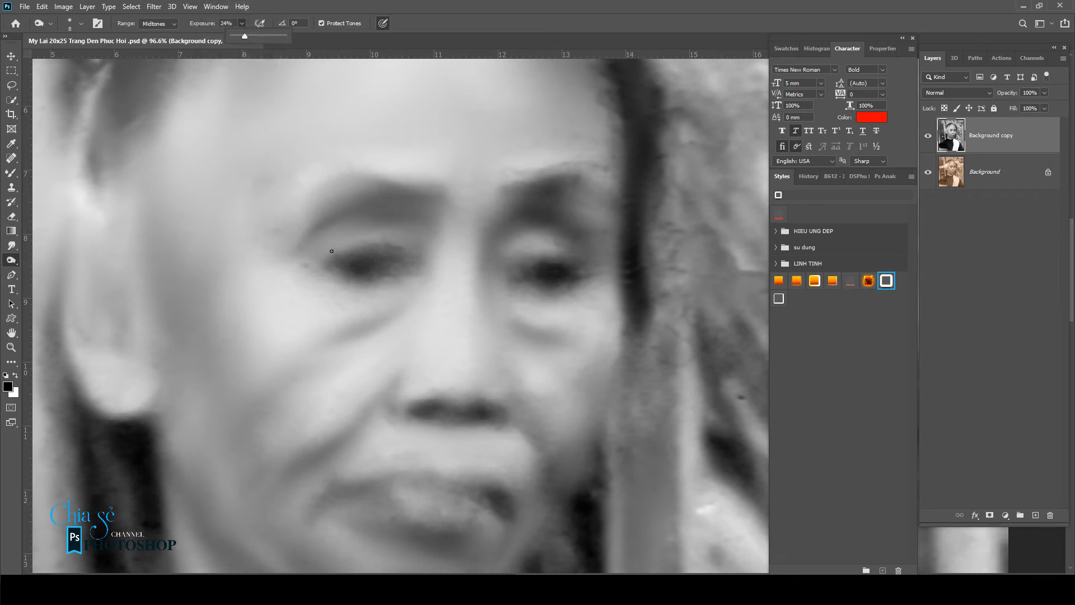
pyautogui.press(']')
pyautogui.press(']')
pyautogui.press(']')
pyautogui.press(']')
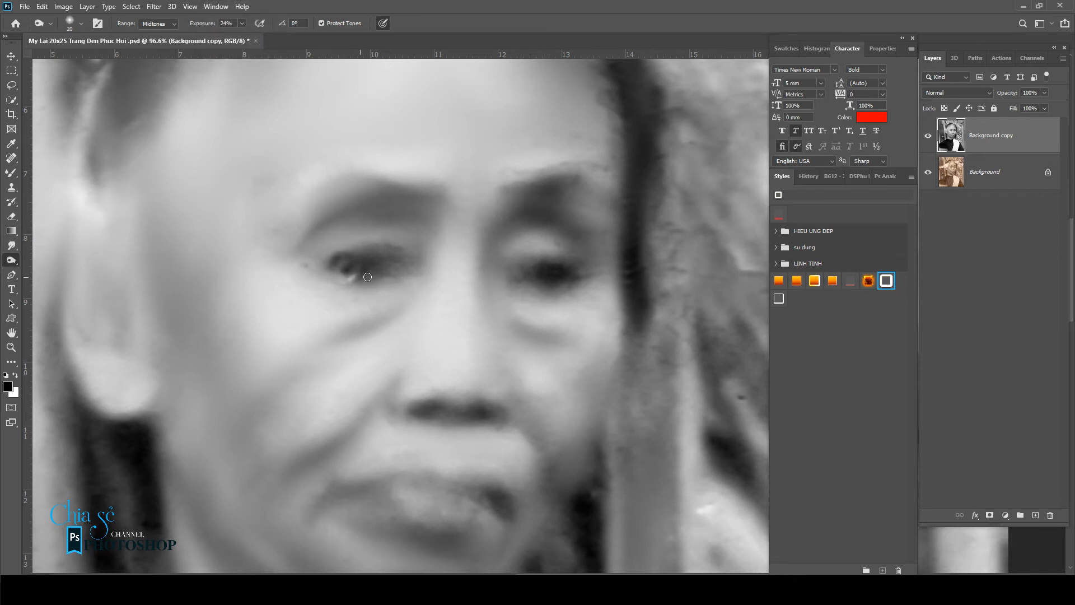
pyautogui.moveTo(348, 273)
pyautogui.mouseDown()
pyautogui.moveTo(400, 262)
pyautogui.moveTo(370, 262)
pyautogui.mouseUp()
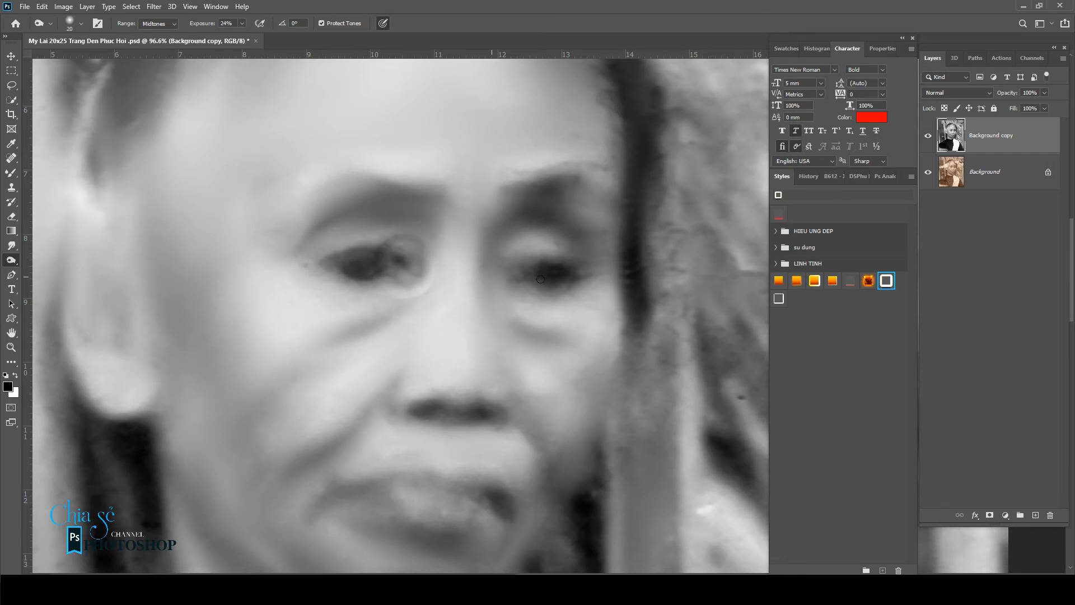
# Step: Burn in the eye farther from the ear and refine the dark outline of the nearer one
pyautogui.moveTo(540, 278); pyautogui.dragTo(566, 286)
pyautogui.moveTo(546, 286)
pyautogui.mouseDown()
pyautogui.moveTo(571, 280)
pyautogui.moveTo(570, 262)
pyautogui.moveTo(590, 274)
pyautogui.moveTo(523, 277)
pyautogui.moveTo(563, 264)
pyautogui.moveTo(538, 268)
pyautogui.mouseUp()
pyautogui.press('[')
pyautogui.moveTo(354, 271)
pyautogui.mouseDown()
pyautogui.moveTo(372, 259)
pyautogui.moveTo(402, 268)
pyautogui.mouseUp()
# Step: Darken the eyebrow nearer the ear with the Burn tool at size 40 and deepen the pupil below at size 20
pyautogui.press(']')
pyautogui.press(']')
pyautogui.press(']')
pyautogui.press(']')
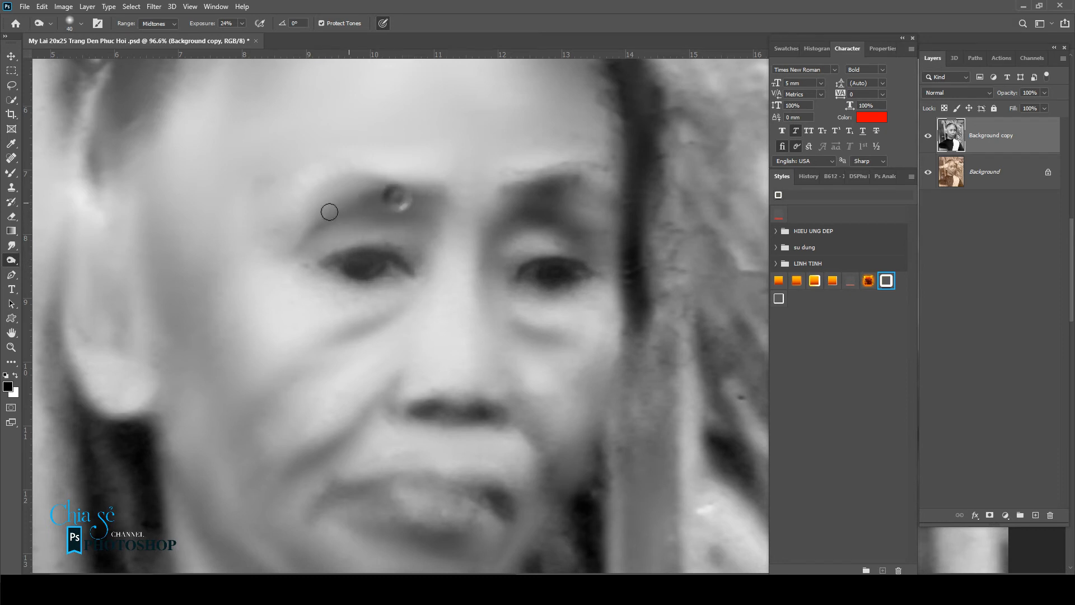
pyautogui.moveTo(379, 177); pyautogui.dragTo(327, 201)
pyautogui.press('[')
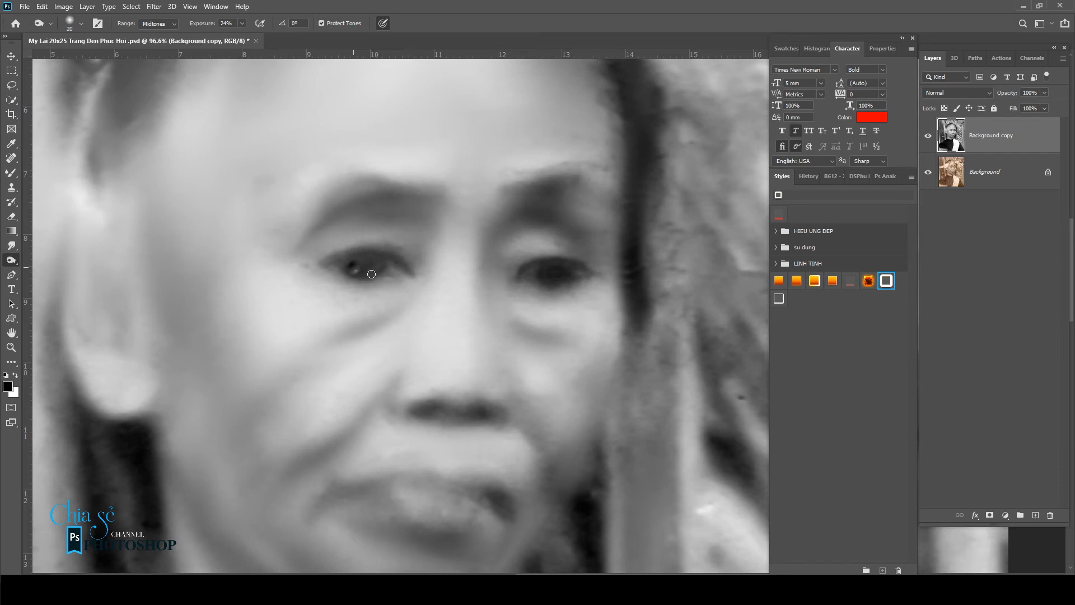
# Step: Darken the nostrils and the lower outline of the nose with the Burn tool at size 30
pyautogui.press(']')
pyautogui.press(']')
pyautogui.moveTo(443, 411)
pyautogui.mouseDown()
pyautogui.moveTo(397, 408)
pyautogui.moveTo(409, 374)
pyautogui.moveTo(502, 425)
pyautogui.moveTo(495, 411)
pyautogui.moveTo(508, 416)
pyautogui.moveTo(515, 386)
pyautogui.moveTo(521, 409)
pyautogui.moveTo(419, 405)
pyautogui.mouseUp()
# Step: Burn in the line between the lips and define their shape, varying the brush size
pyautogui.scroll(-1, 409, 413)
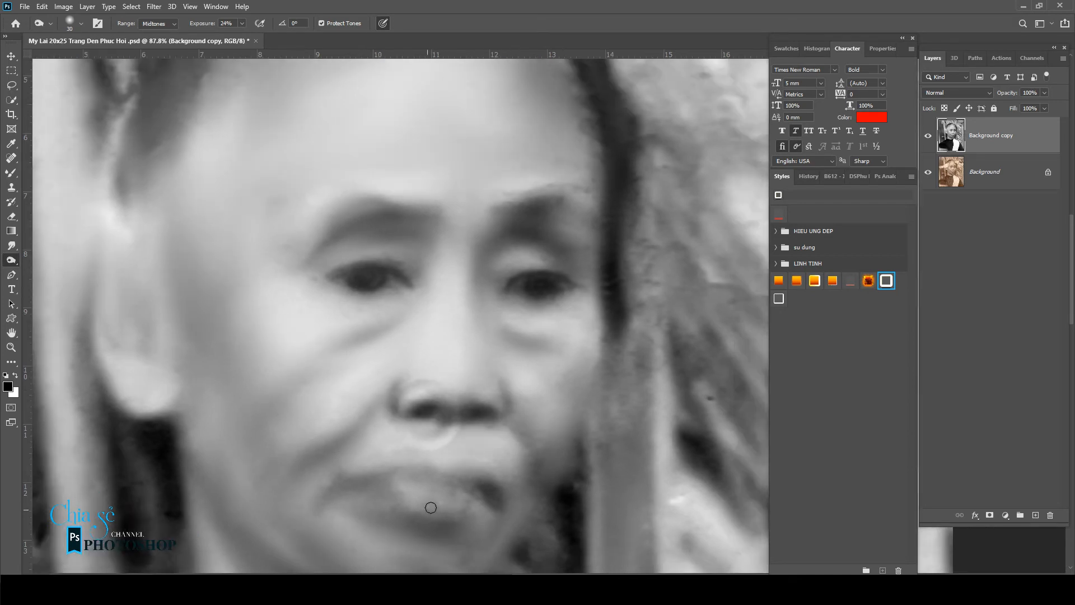
pyautogui.moveTo(407, 484)
pyautogui.mouseDown()
pyautogui.moveTo(359, 488)
pyautogui.moveTo(499, 484)
pyautogui.moveTo(461, 467)
pyautogui.moveTo(376, 474)
pyautogui.moveTo(386, 504)
pyautogui.moveTo(398, 487)
pyautogui.moveTo(401, 505)
pyautogui.moveTo(448, 513)
pyautogui.moveTo(479, 490)
pyautogui.moveTo(370, 496)
pyautogui.moveTo(455, 493)
pyautogui.mouseUp()
pyautogui.press(']')
pyautogui.press('[')
pyautogui.press('[')
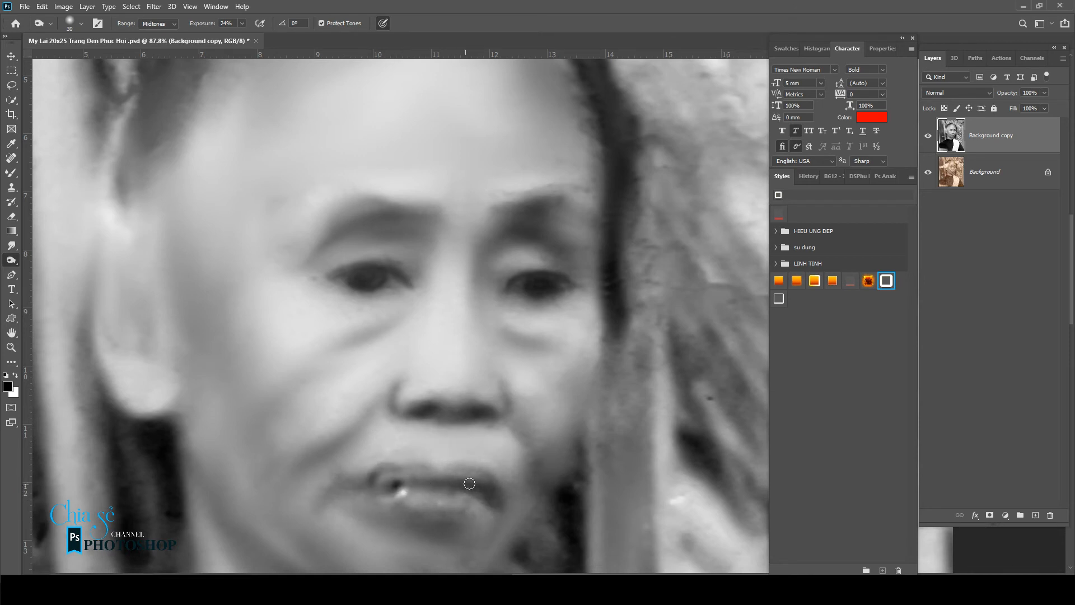
pyautogui.press(']')
# Step: Deepen the eyebrows, the mouth corner and the lips with a larger Burn brush
pyautogui.scroll(-2, 469, 484)
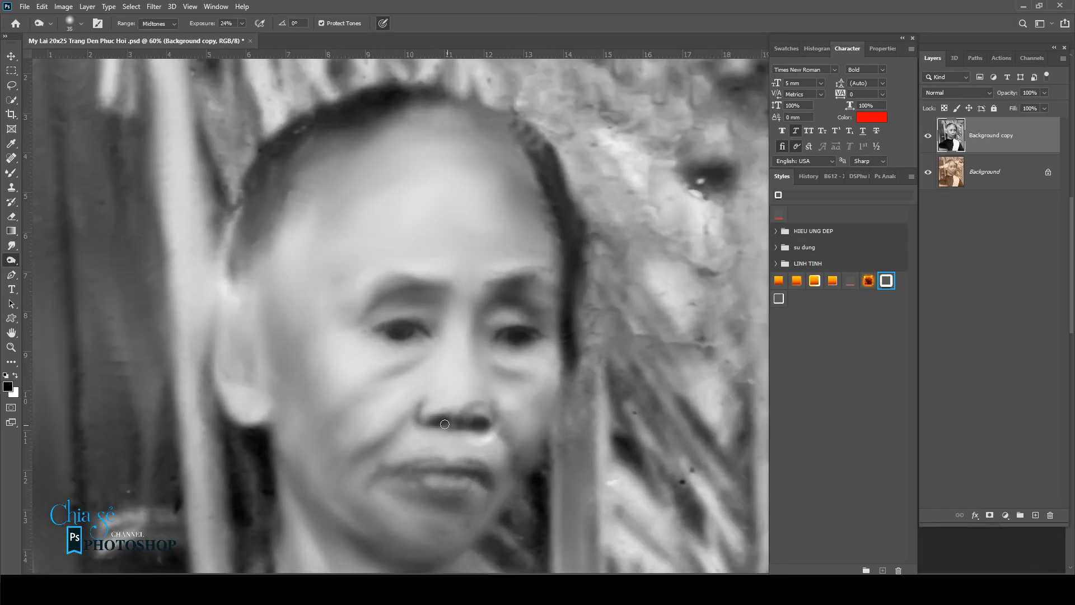
pyautogui.scroll(-1, 445, 424)
pyautogui.press(']')
pyautogui.press(']')
pyautogui.moveTo(401, 478)
pyautogui.mouseDown()
pyautogui.moveTo(437, 493)
pyautogui.moveTo(461, 491)
pyautogui.moveTo(473, 474)
pyautogui.moveTo(404, 476)
pyautogui.mouseUp()
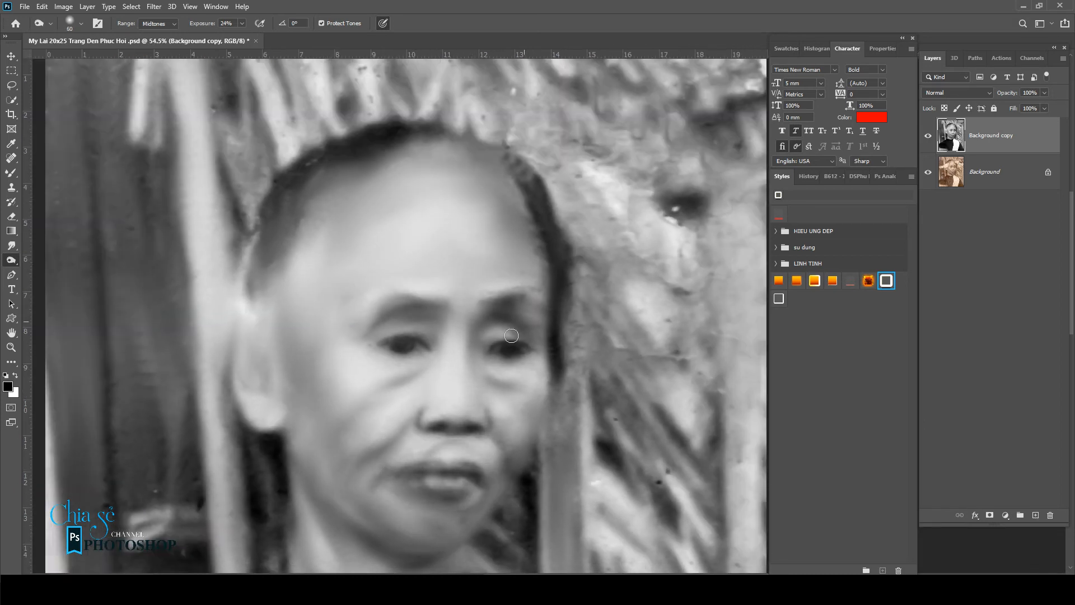
pyautogui.moveTo(506, 297)
pyautogui.mouseDown()
pyautogui.moveTo(399, 302)
pyautogui.moveTo(423, 304)
pyautogui.mouseUp()
pyautogui.moveTo(421, 468)
pyautogui.mouseDown()
pyautogui.moveTo(465, 487)
pyautogui.moveTo(477, 466)
pyautogui.mouseUp()
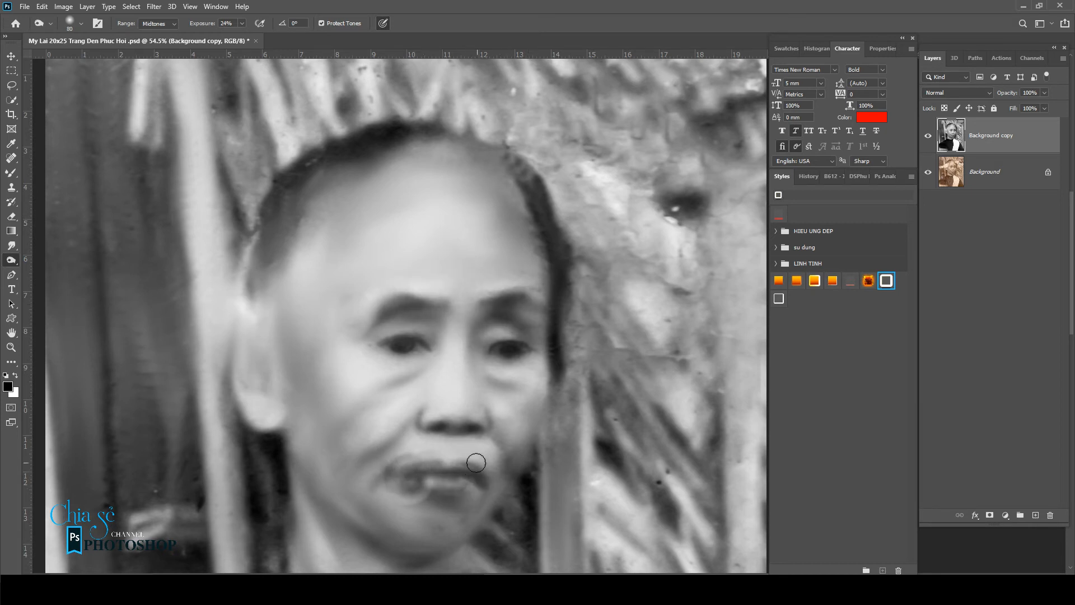
# Step: Compare the restored portrait with the original by toggling the visibility of the Background copy layer
pyautogui.scroll(-4, 461, 453)
pyautogui.click(928, 135)
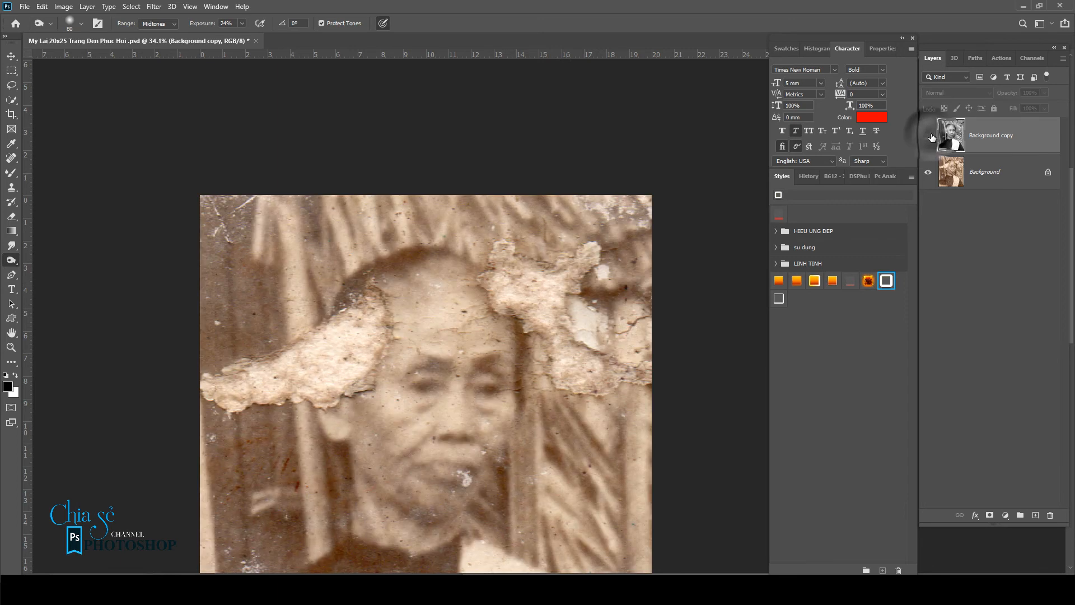
pyautogui.click(928, 135)
pyautogui.click(928, 136)
pyautogui.click(928, 135)
# Step: Darken both mouth corners and the creases beside them with the Burn tool at size 50
pyautogui.scroll(2, 461, 474)
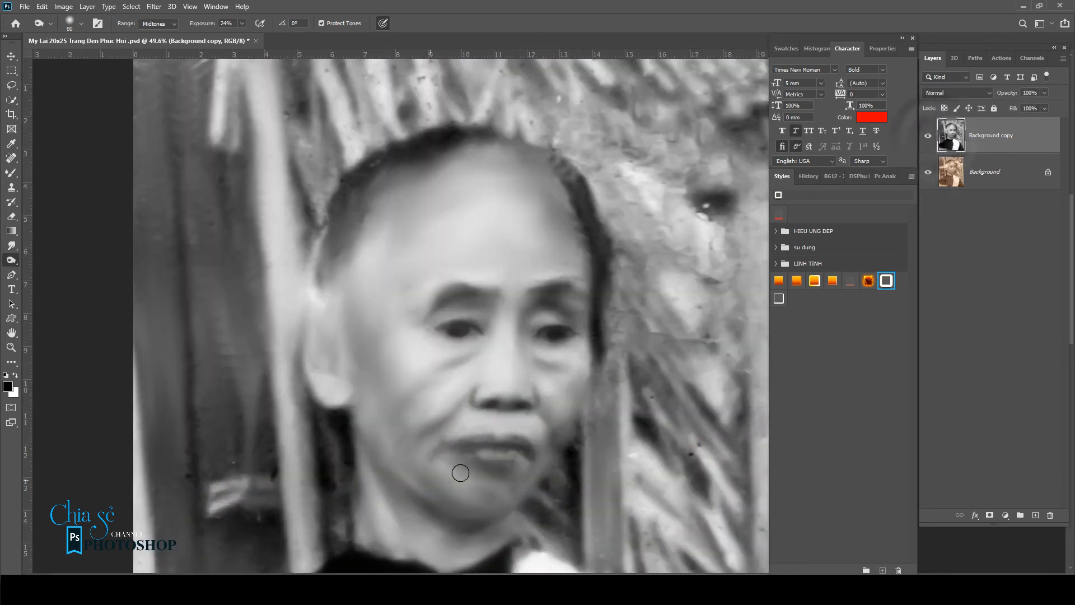
pyautogui.press('[')
pyautogui.moveTo(429, 439); pyautogui.dragTo(430, 480)
pyautogui.moveTo(532, 468); pyautogui.dragTo(540, 439)
pyautogui.press(']')
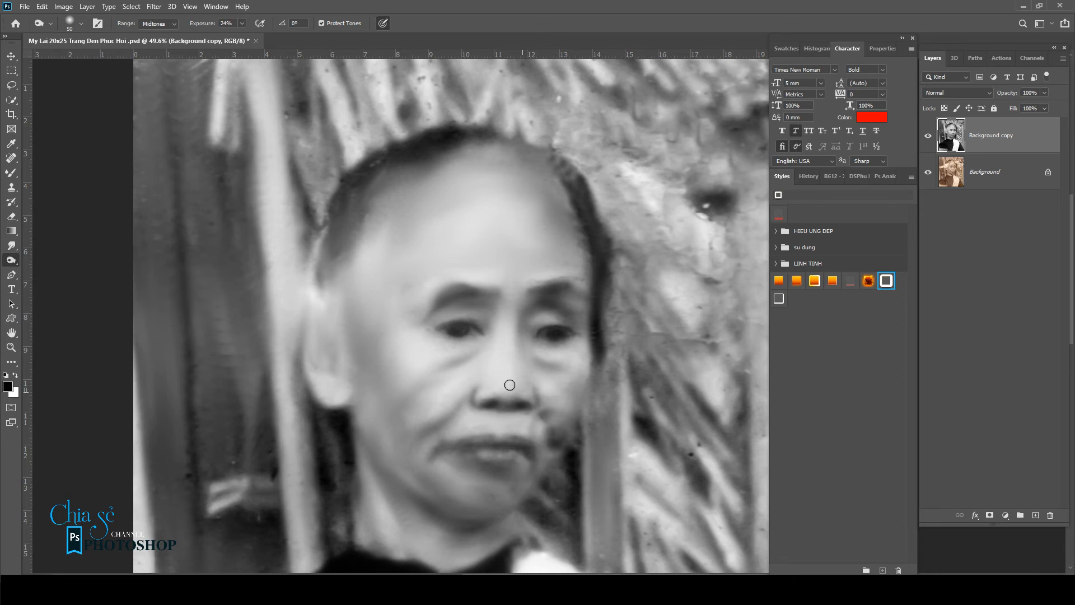
# Step: Burn in the creases under both eyes and along the side of the nose at size 60
pyautogui.moveTo(441, 358); pyautogui.dragTo(479, 401)
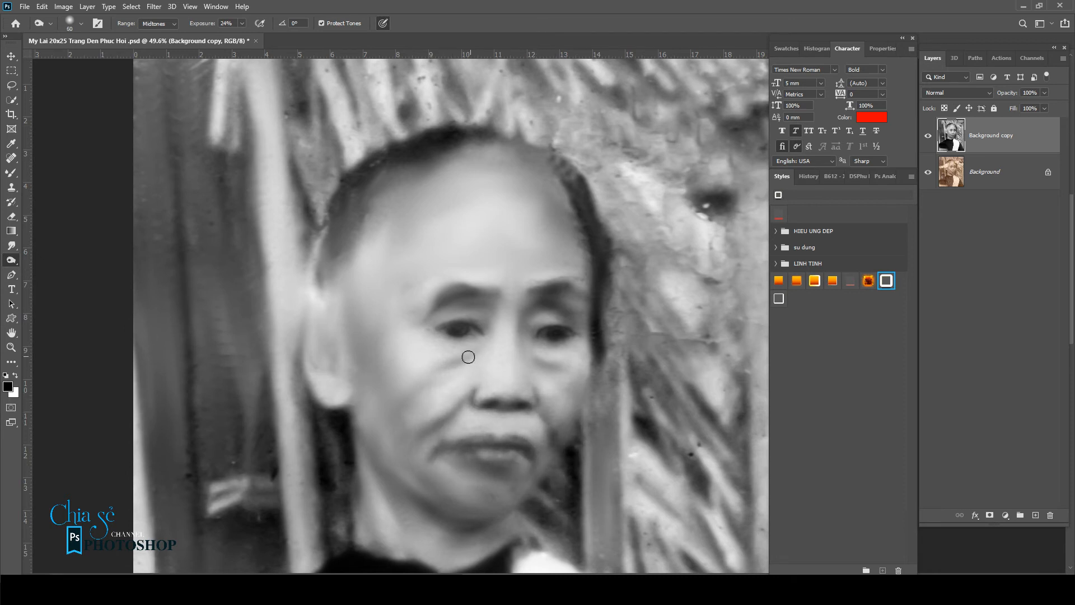
pyautogui.moveTo(485, 340)
pyautogui.mouseDown()
pyautogui.moveTo(471, 360)
pyautogui.moveTo(445, 343)
pyautogui.moveTo(468, 369)
pyautogui.moveTo(445, 350)
pyautogui.mouseUp()
pyautogui.moveTo(546, 364); pyautogui.dragTo(576, 369)
# Step: Darken the outline of the ear and the hair edge just above it with the Burn tool
pyautogui.scroll(-1, 560, 353)
pyautogui.scroll(1, 537, 476)
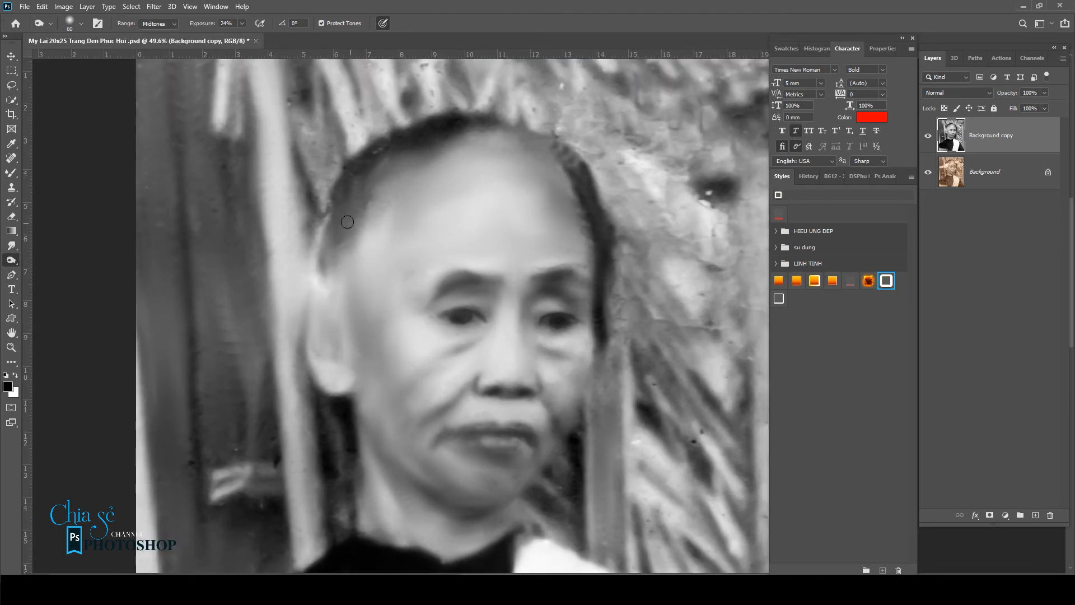
pyautogui.moveTo(346, 332)
pyautogui.mouseDown()
pyautogui.moveTo(334, 285)
pyautogui.moveTo(319, 378)
pyautogui.mouseUp()
pyautogui.moveTo(304, 323); pyautogui.dragTo(311, 386)
pyautogui.moveTo(340, 241)
pyautogui.mouseDown()
pyautogui.moveTo(344, 294)
pyautogui.moveTo(376, 194)
pyautogui.moveTo(341, 301)
pyautogui.moveTo(316, 282)
pyautogui.mouseUp()
# Step: Check the burned facial details against the original by toggling the Background copy layer's visibility
pyautogui.click(927, 135)
pyautogui.click(928, 136)
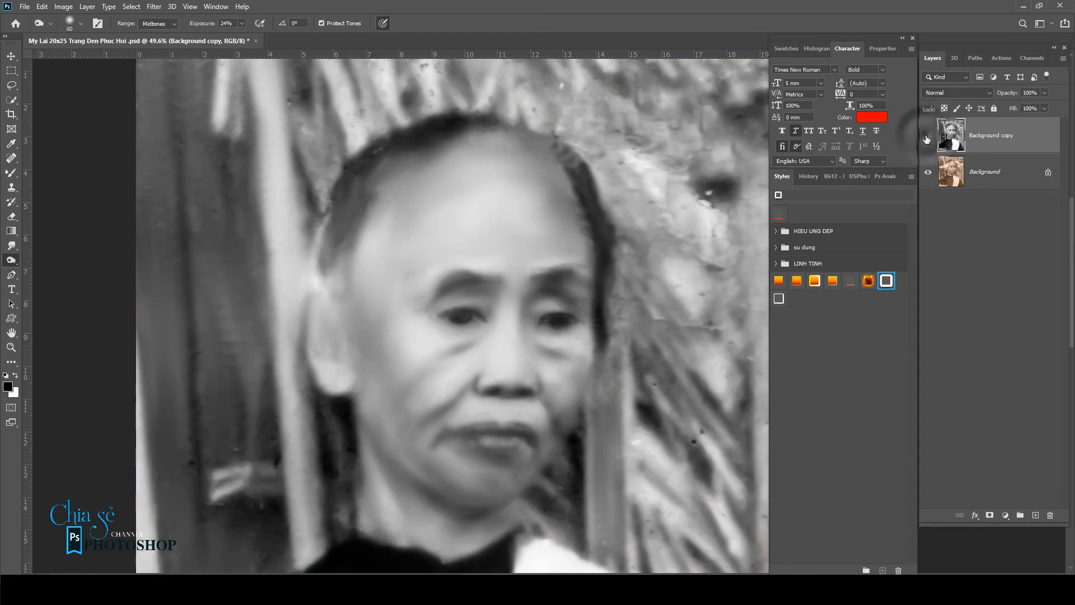
pyautogui.click(928, 135)
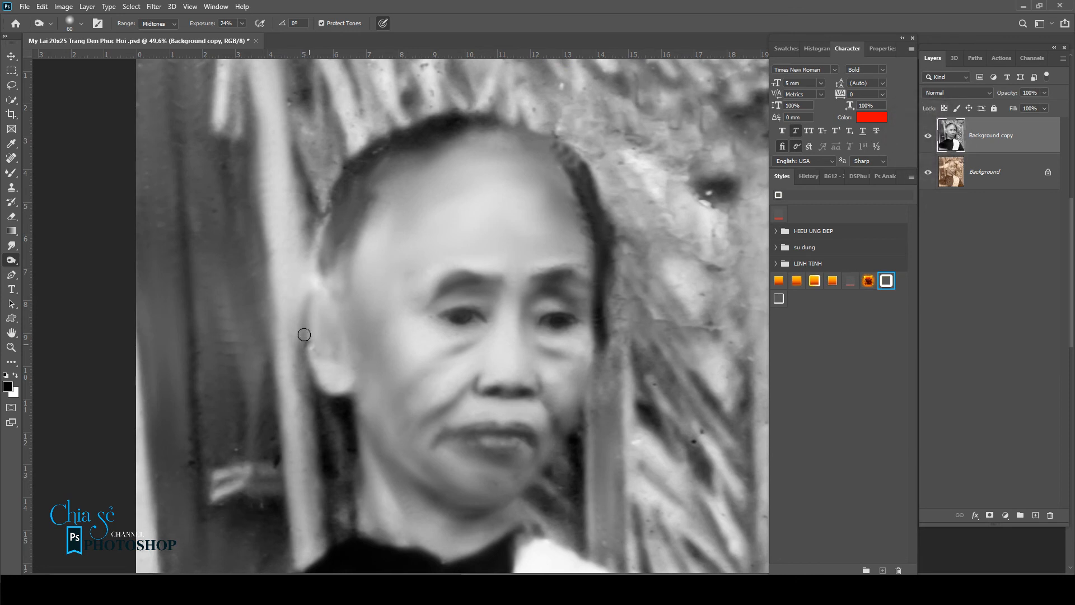
# Step: Darken the inner folds of the ear with the Burn tool and undo the last unwanted stroke
pyautogui.press('s')
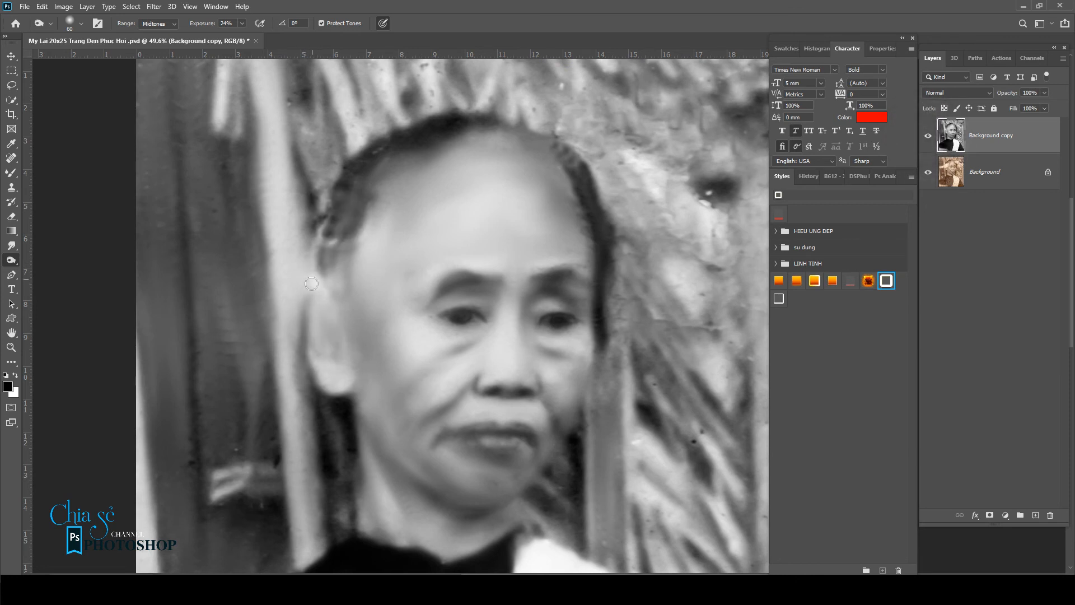
pyautogui.scroll(2, 316, 297)
pyautogui.press('o')
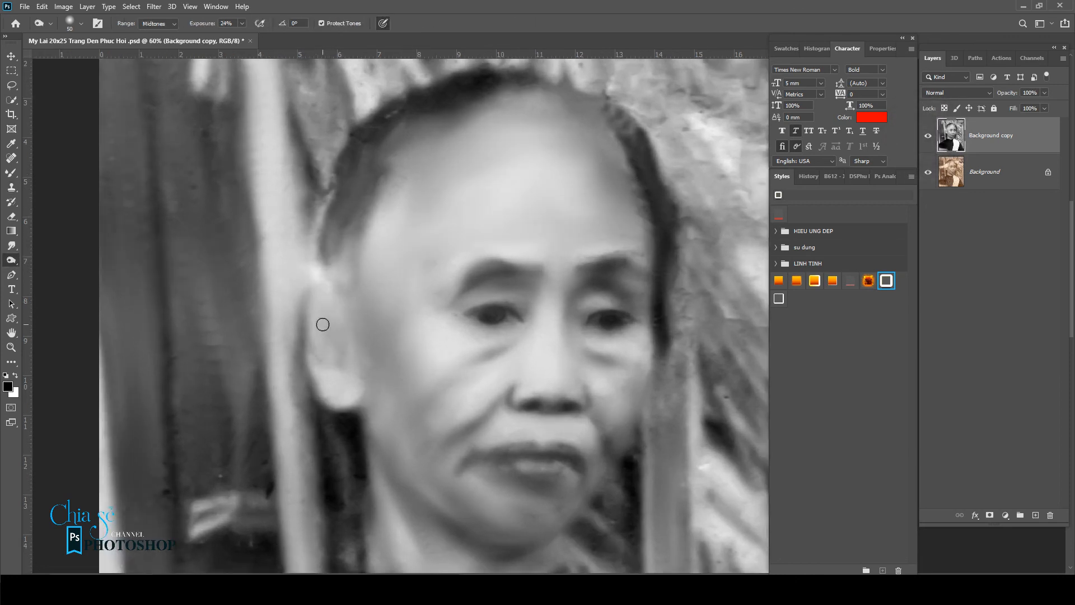
pyautogui.moveTo(328, 326)
pyautogui.mouseDown()
pyautogui.moveTo(342, 360)
pyautogui.moveTo(344, 327)
pyautogui.moveTo(312, 281)
pyautogui.moveTo(305, 305)
pyautogui.moveTo(359, 403)
pyautogui.mouseUp()
pyautogui.press(']')
pyautogui.hotkey('ctrl', 'z')
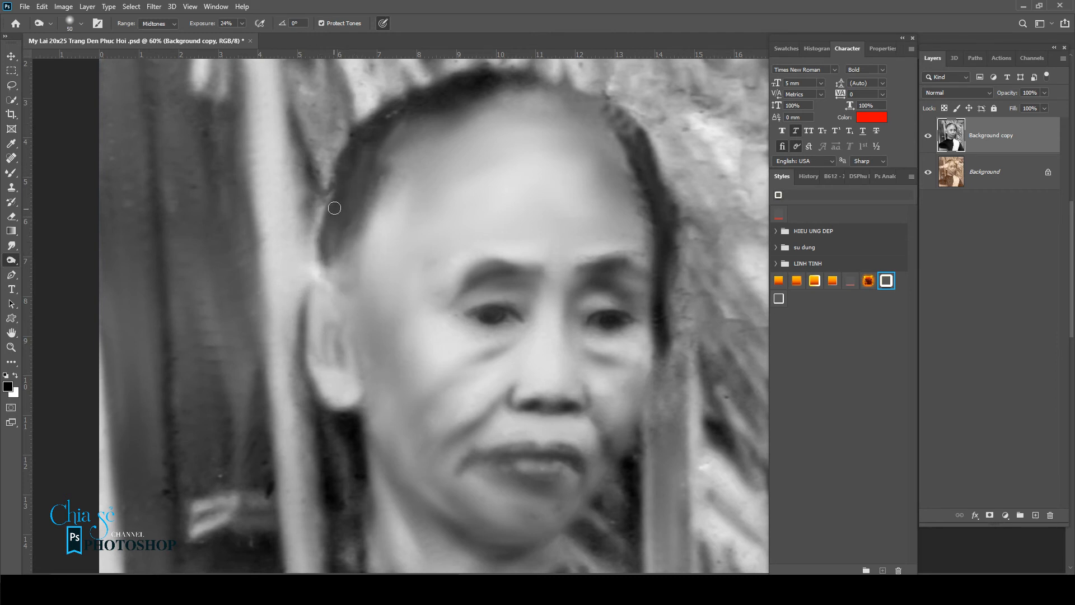
# Step: Clone dark hair down to the top of the ear with the Clone Stamp at size 80 and 50% opacity
pyautogui.press('s')
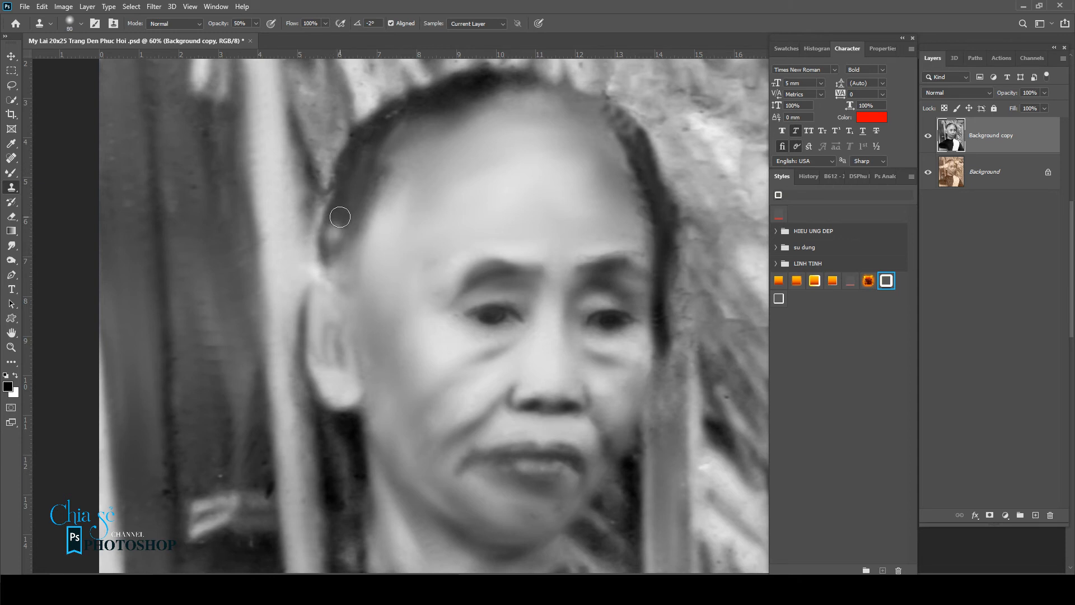
pyautogui.moveTo(339, 166)
pyautogui.mouseDown()
pyautogui.moveTo(313, 270)
pyautogui.moveTo(345, 240)
pyautogui.mouseUp()
pyautogui.click(334, 266)
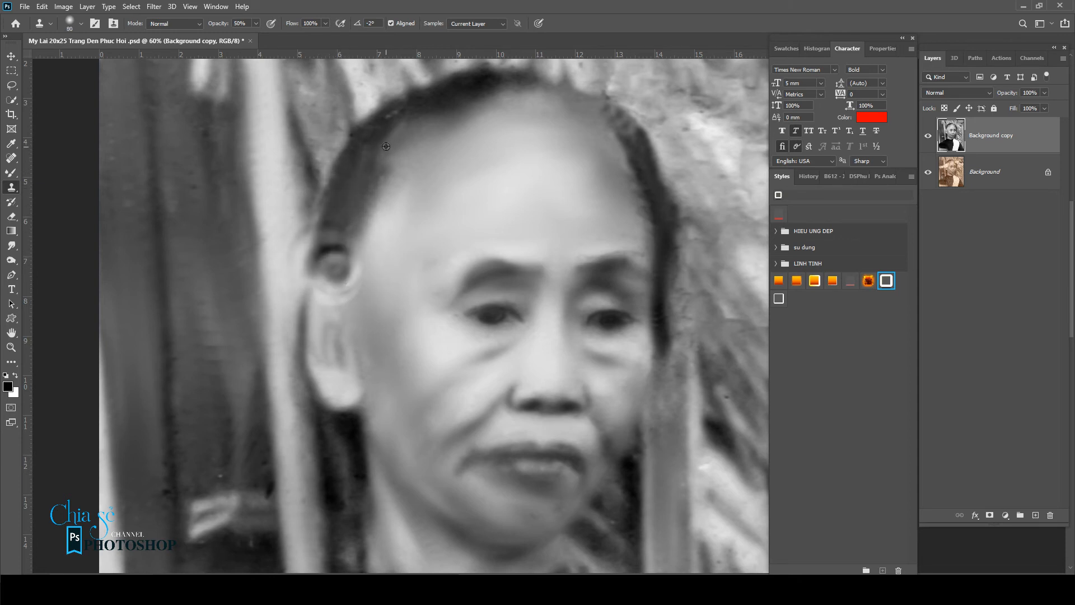
# Step: Cover the light specks in the upper side hair with hair texture sampled nearby using the Clone Stamp
pyautogui.keyDown('alt'); pyautogui.click(355, 161); pyautogui.keyUp('alt')
pyautogui.moveTo(376, 141)
pyautogui.mouseDown()
pyautogui.moveTo(361, 151)
pyautogui.moveTo(392, 109)
pyautogui.moveTo(428, 109)
pyautogui.moveTo(410, 131)
pyautogui.mouseUp()
pyautogui.click(392, 116)
pyautogui.click(405, 128)
# Step: Even out the side hair and its transition into the ear with further Clone Stamp dabs
pyautogui.click(341, 246)
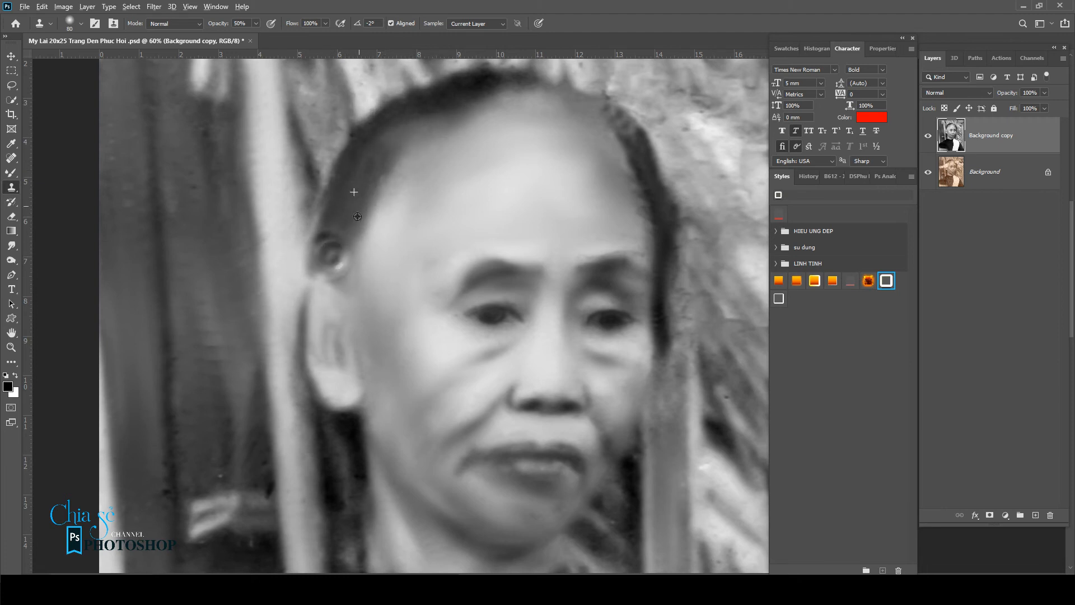
pyautogui.moveTo(355, 216); pyautogui.dragTo(384, 165)
pyautogui.click(384, 167)
pyautogui.click(332, 259)
pyautogui.click(344, 295)
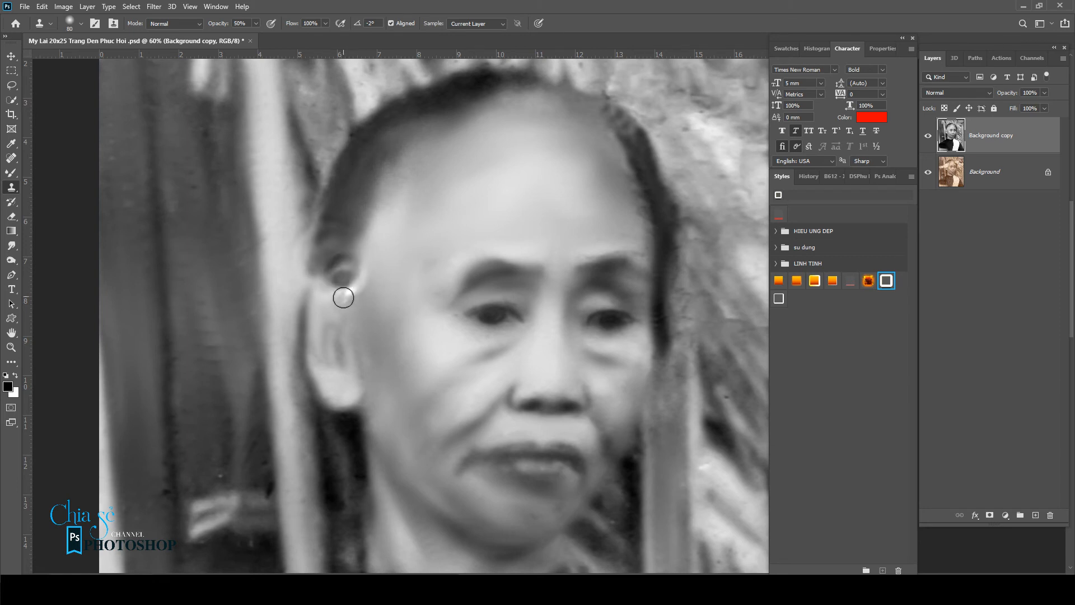
# Step: Clean the outer edge of the side hair above the ear by cloning nearby background along it with the Clone Stamp
pyautogui.keyDown('alt'); pyautogui.click(300, 275); pyautogui.keyUp('alt')
pyautogui.click(300, 257)
pyautogui.moveTo(300, 257); pyautogui.dragTo(325, 158)
pyautogui.click(311, 265)
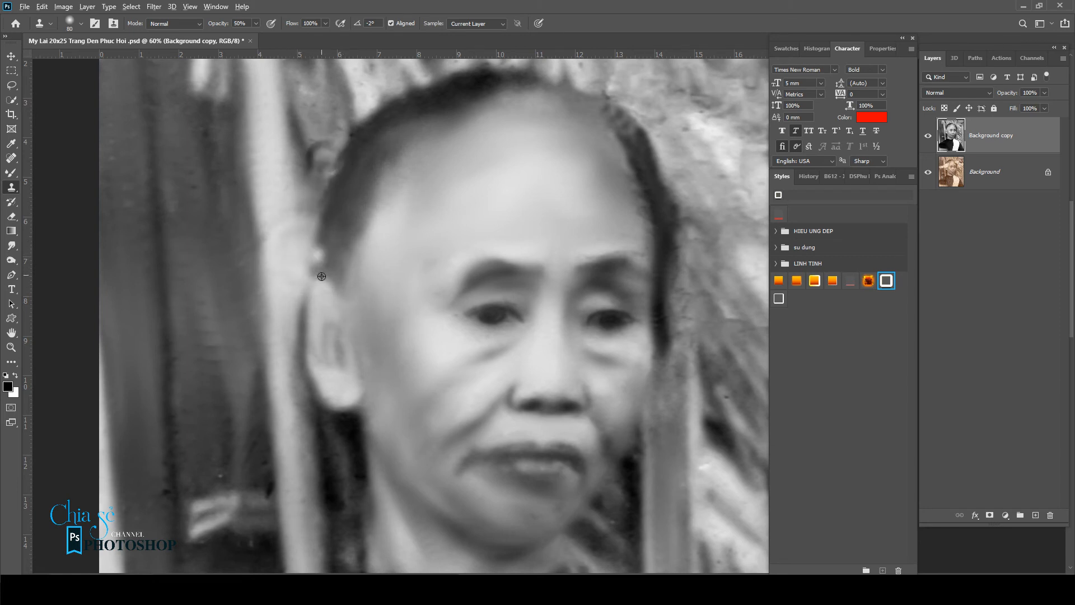
pyautogui.click(331, 165)
# Step: Clone ear texture sampled near the ear's upper rim down over its inner area with the Clone Stamp
pyautogui.keyDown('alt'); pyautogui.click(317, 317); pyautogui.keyUp('alt')
pyautogui.click(321, 338)
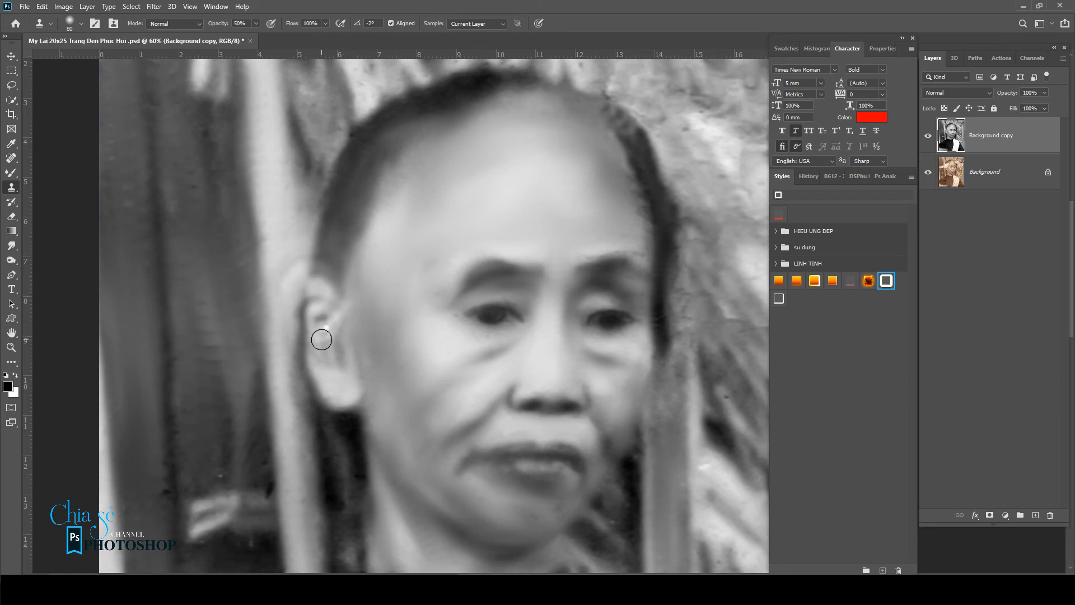
pyautogui.click(333, 363)
pyautogui.moveTo(366, 356); pyautogui.dragTo(341, 348)
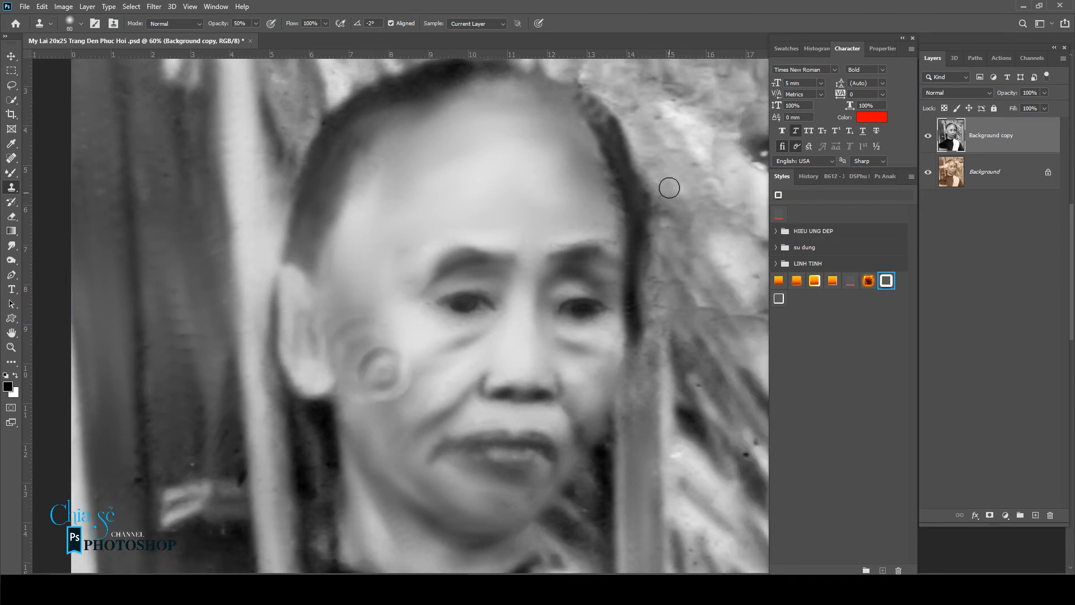
# Step: Blend the skin above the far eyebrow and the upper hairline with the Mixer Brush at size 90
pyautogui.scroll(-2, 653, 172)
pyautogui.press('b')
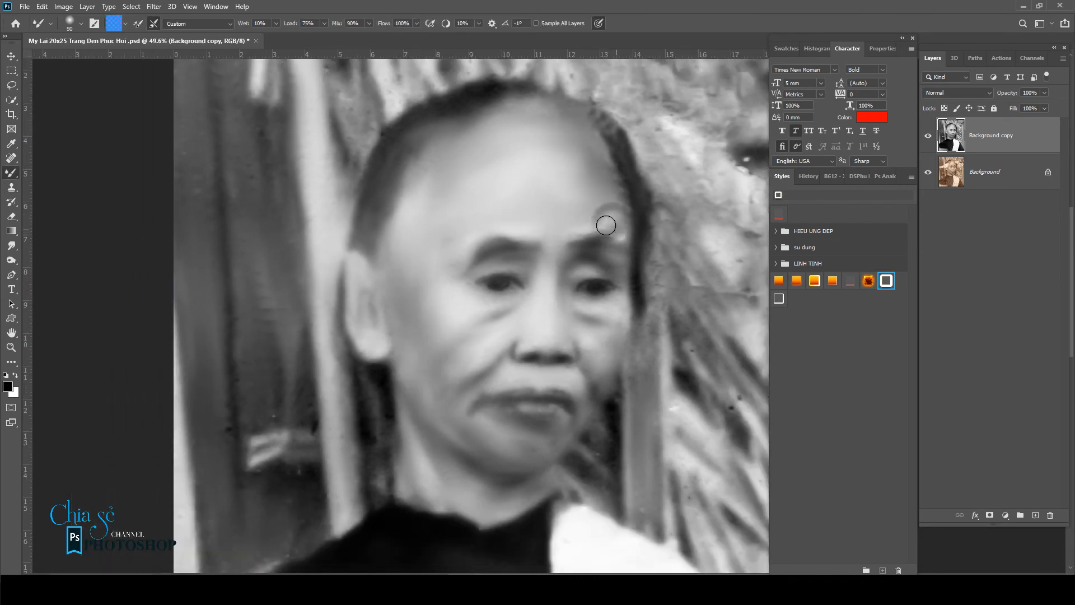
pyautogui.moveTo(606, 225); pyautogui.dragTo(626, 231)
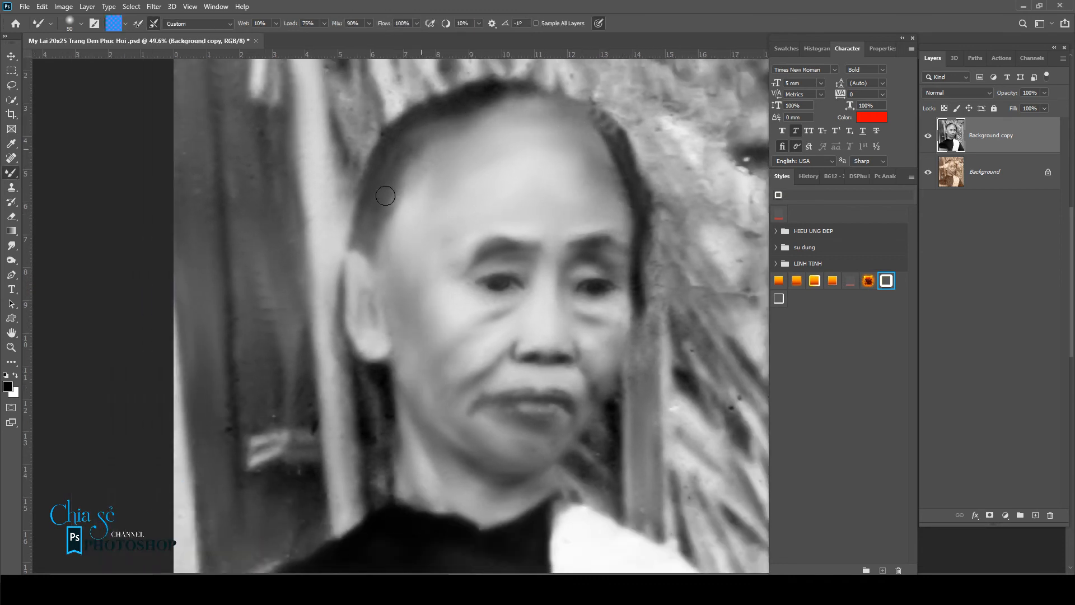
pyautogui.moveTo(403, 127)
pyautogui.mouseDown()
pyautogui.moveTo(407, 137)
pyautogui.moveTo(476, 90)
pyautogui.mouseUp()
# Step: Smooth the neck, the cheek beside the ear and the temple hairline with the Mixer Brush
pyautogui.scroll(-3, 595, 140)
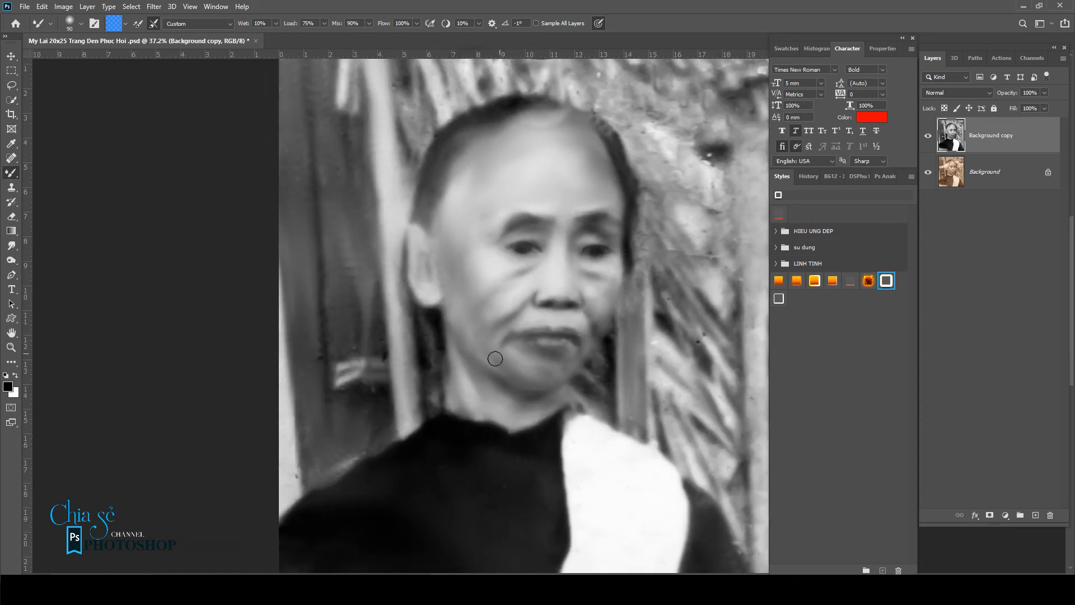
pyautogui.moveTo(471, 395)
pyautogui.mouseDown()
pyautogui.moveTo(474, 409)
pyautogui.moveTo(461, 379)
pyautogui.moveTo(480, 396)
pyautogui.mouseUp()
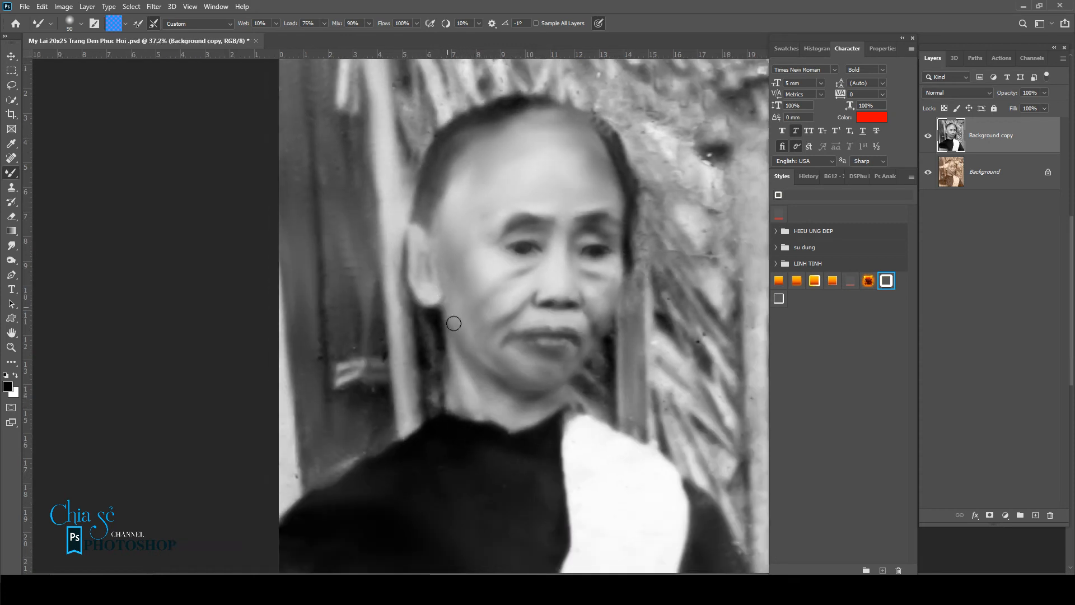
pyautogui.moveTo(454, 323)
pyautogui.mouseDown()
pyautogui.moveTo(487, 315)
pyautogui.moveTo(489, 338)
pyautogui.moveTo(459, 315)
pyautogui.moveTo(460, 325)
pyautogui.moveTo(454, 263)
pyautogui.mouseUp()
pyautogui.moveTo(452, 178)
pyautogui.mouseDown()
pyautogui.moveTo(464, 221)
pyautogui.moveTo(467, 148)
pyautogui.moveTo(431, 177)
pyautogui.moveTo(456, 192)
pyautogui.moveTo(437, 216)
pyautogui.moveTo(439, 199)
pyautogui.mouseUp()
# Step: Darken the hairline from the near temple across the forehead with the Burn tool on Midtones at 24% exposure
pyautogui.press('o')
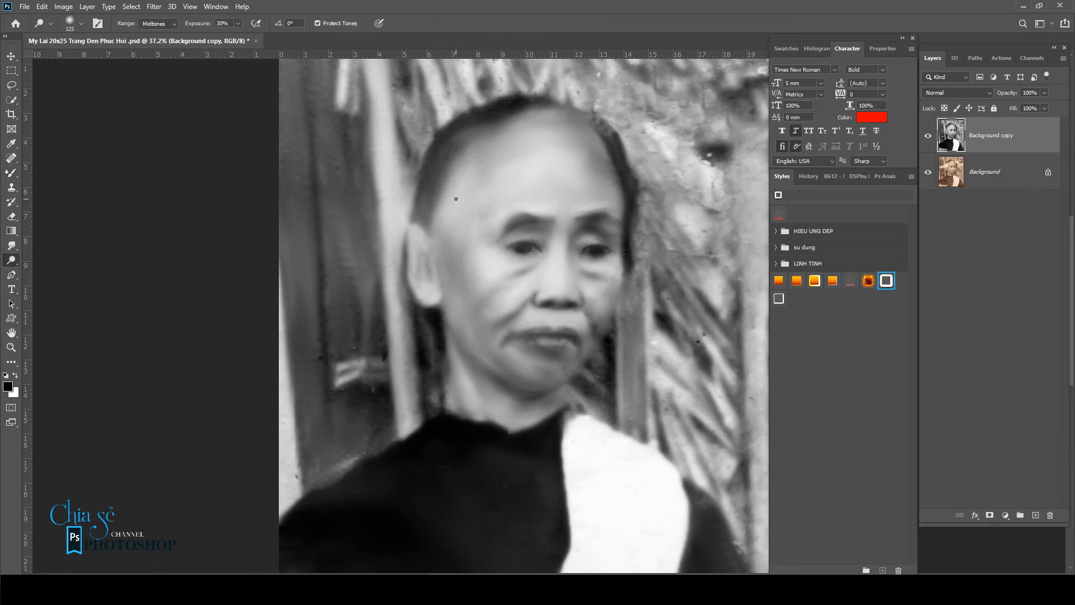
pyautogui.press('p')
pyautogui.press('o')
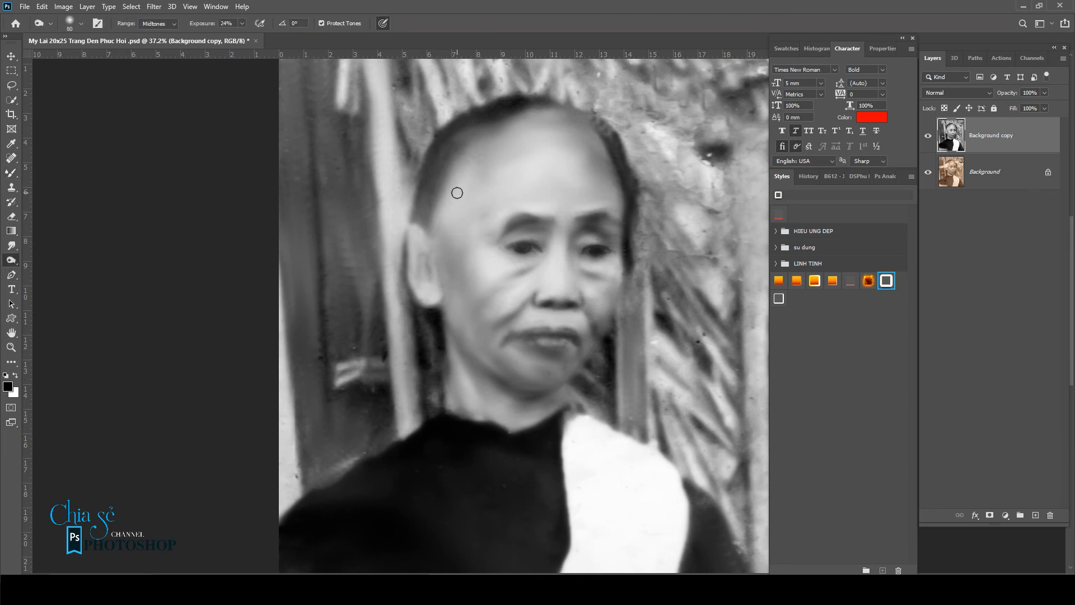
pyautogui.moveTo(449, 222)
pyautogui.mouseDown()
pyautogui.moveTo(446, 200)
pyautogui.moveTo(452, 209)
pyautogui.moveTo(489, 135)
pyautogui.moveTo(430, 257)
pyautogui.moveTo(449, 213)
pyautogui.moveTo(437, 229)
pyautogui.moveTo(538, 108)
pyautogui.moveTo(592, 134)
pyautogui.mouseUp()
# Step: Burn shading into the neck along the collar at 24% exposure, adjusting the brush size
pyautogui.press(']')
pyautogui.press(']')
pyautogui.press('[')
pyautogui.press('[')
pyautogui.press('[')
pyautogui.press('[')
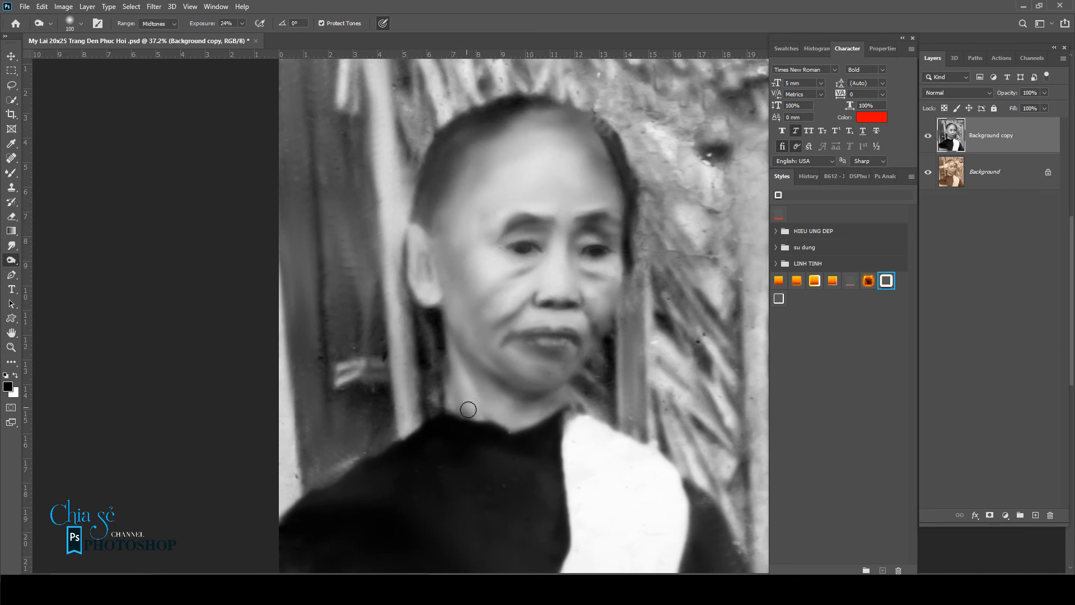
pyautogui.moveTo(481, 416); pyautogui.dragTo(446, 380)
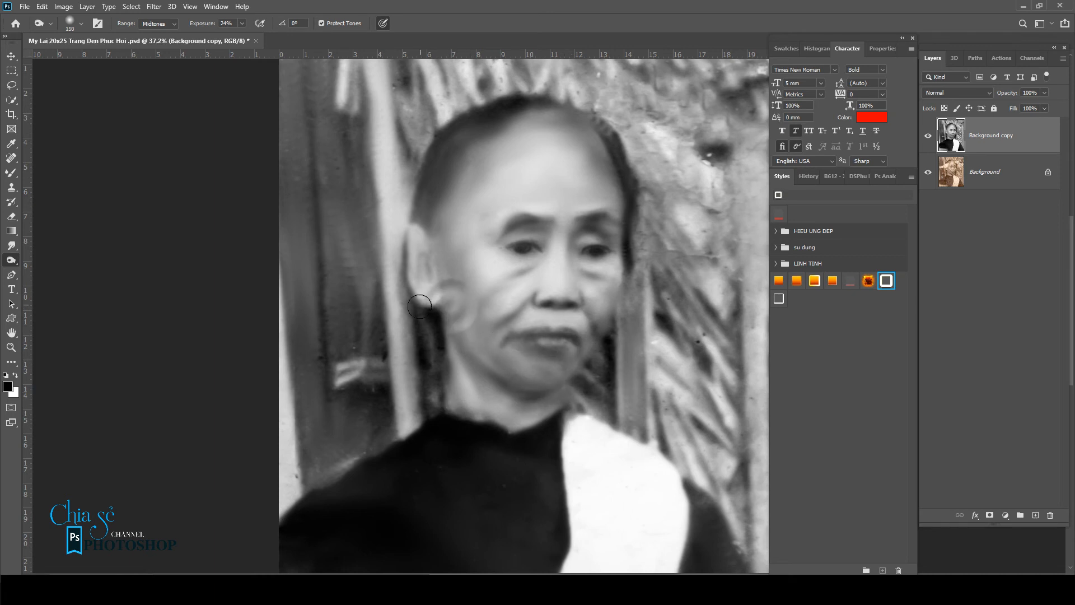
pyautogui.press(']')
pyautogui.press(']')
pyautogui.press('[')
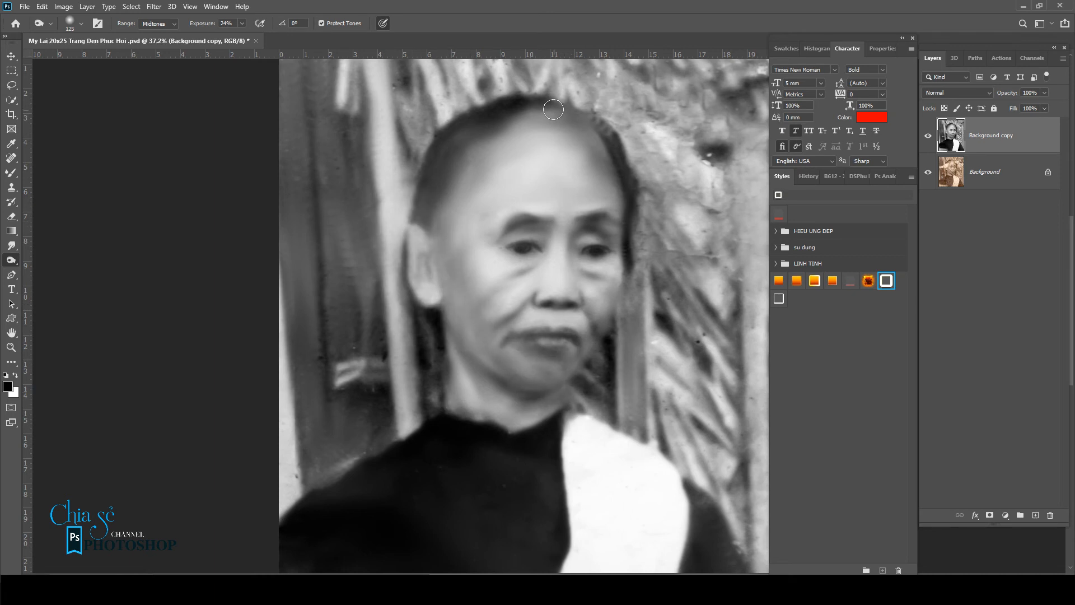
# Step: Compare the whole restored portrait with the original photo by hiding and showing the Background copy layer
pyautogui.scroll(-2, 614, 173)
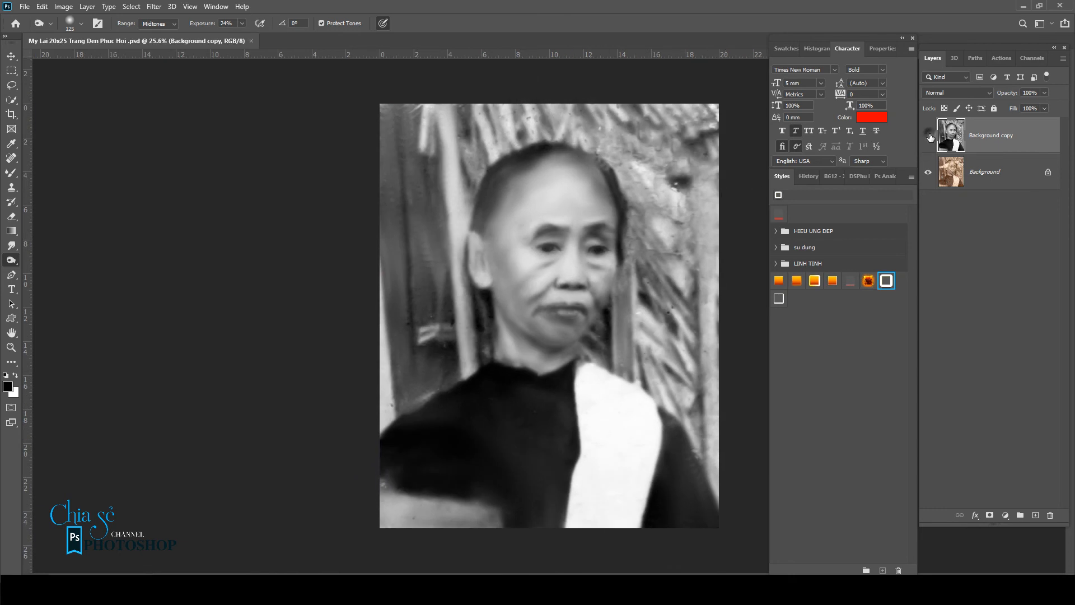
pyautogui.click(928, 134)
pyautogui.click(928, 134)
pyautogui.click(929, 135)
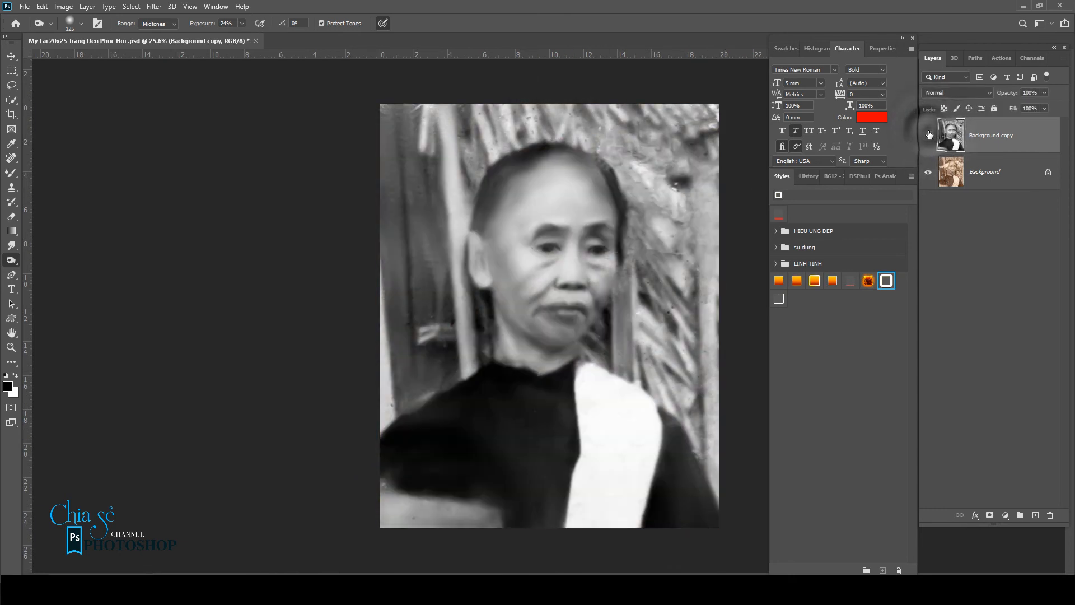
pyautogui.click(928, 135)
pyautogui.click(928, 135)
pyautogui.scroll(-3, 681, 187)
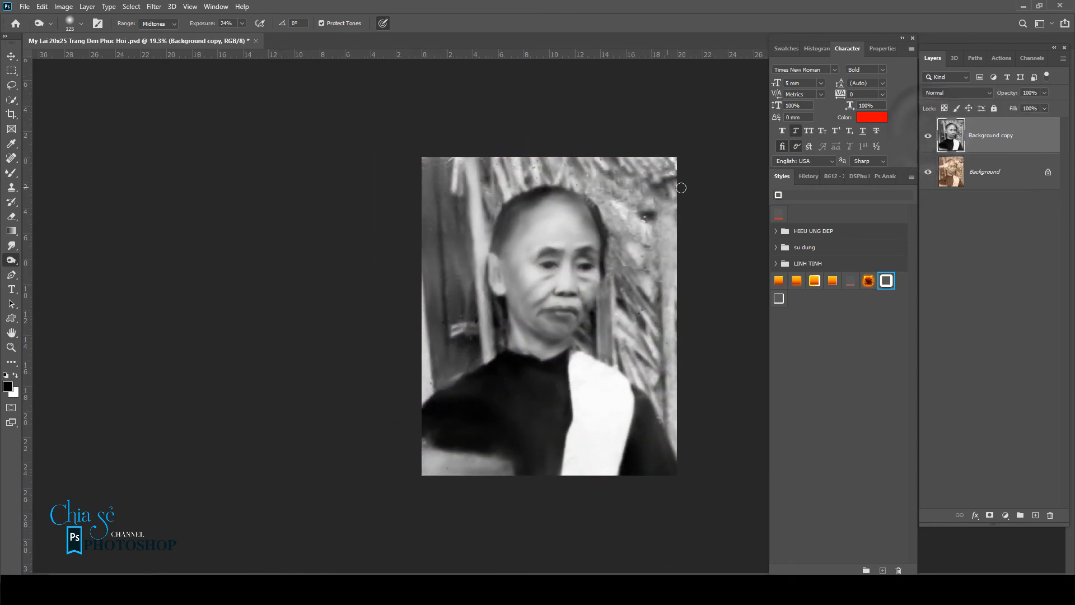
# Step: Brighten the Background copy layer with a Curves adjustment that maps input 142 to output 154
pyautogui.click(63, 7)
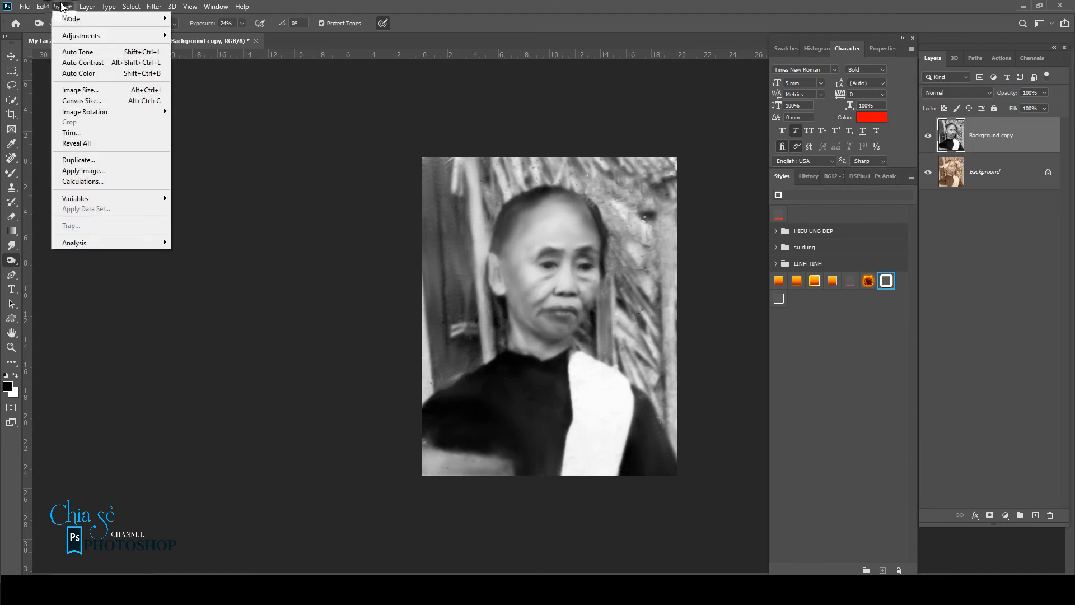
pyautogui.moveTo(82, 35)
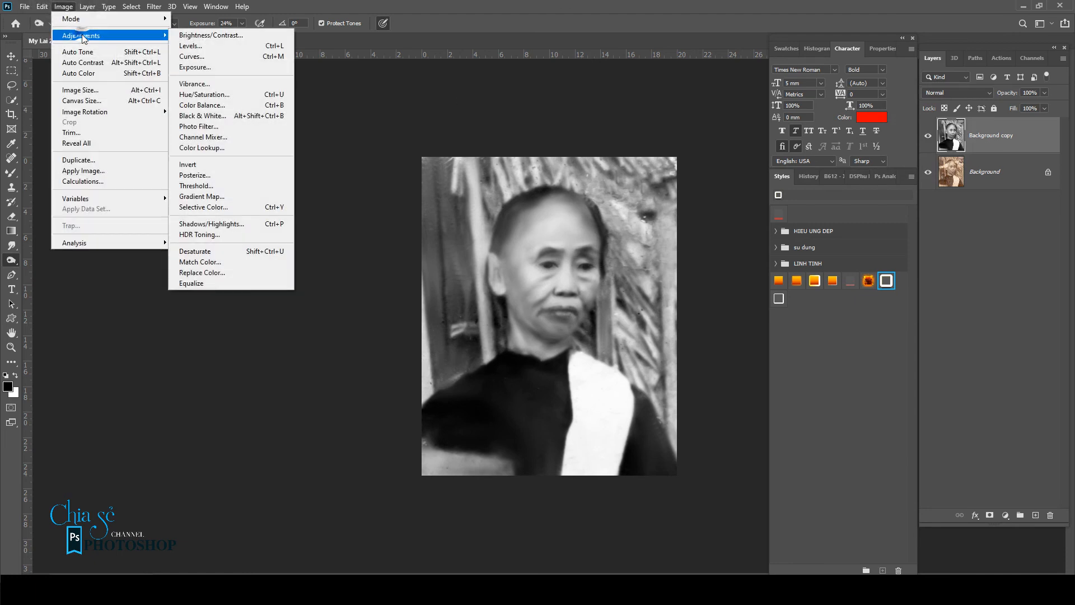
pyautogui.click(259, 57)
pyautogui.moveTo(814, 192); pyautogui.dragTo(814, 185)
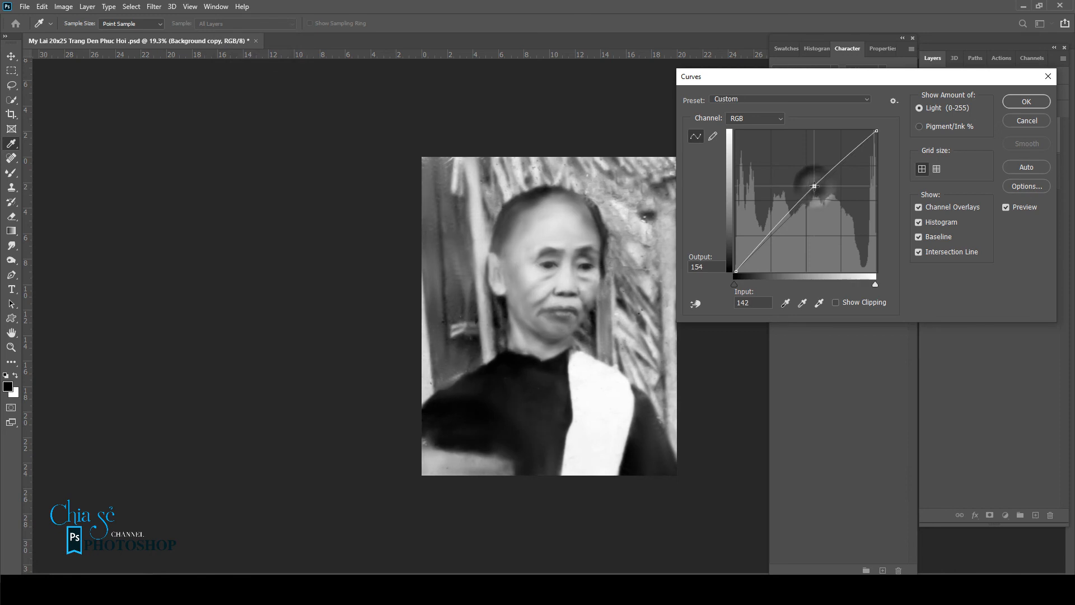
pyautogui.press('Return')
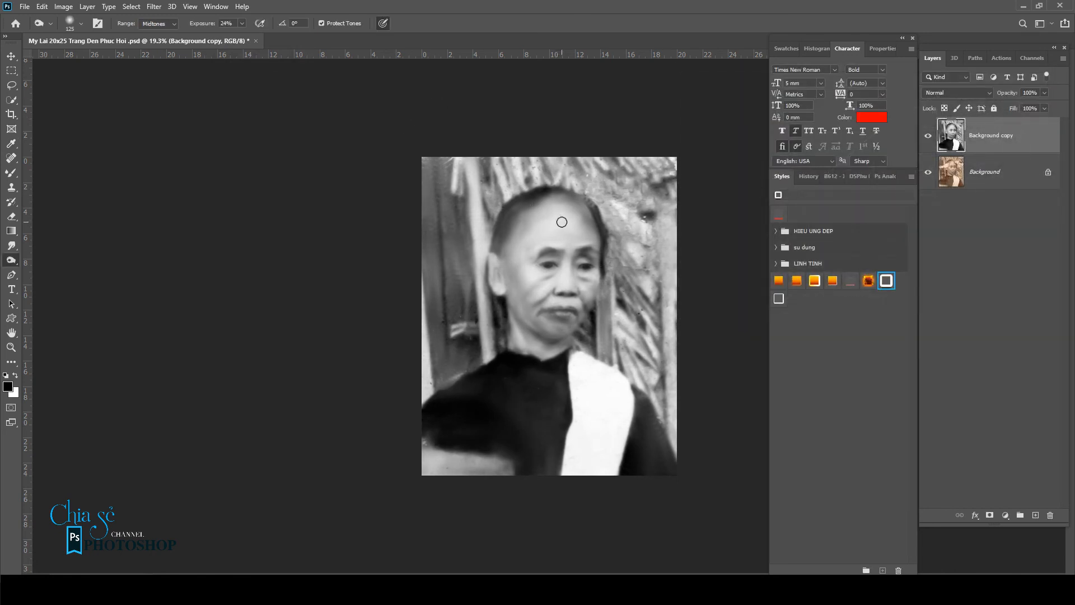
# Step: Smooth the damaged wall, post and straw background on the far side of the head with the Mixer Brush at size 175
pyautogui.press('b')
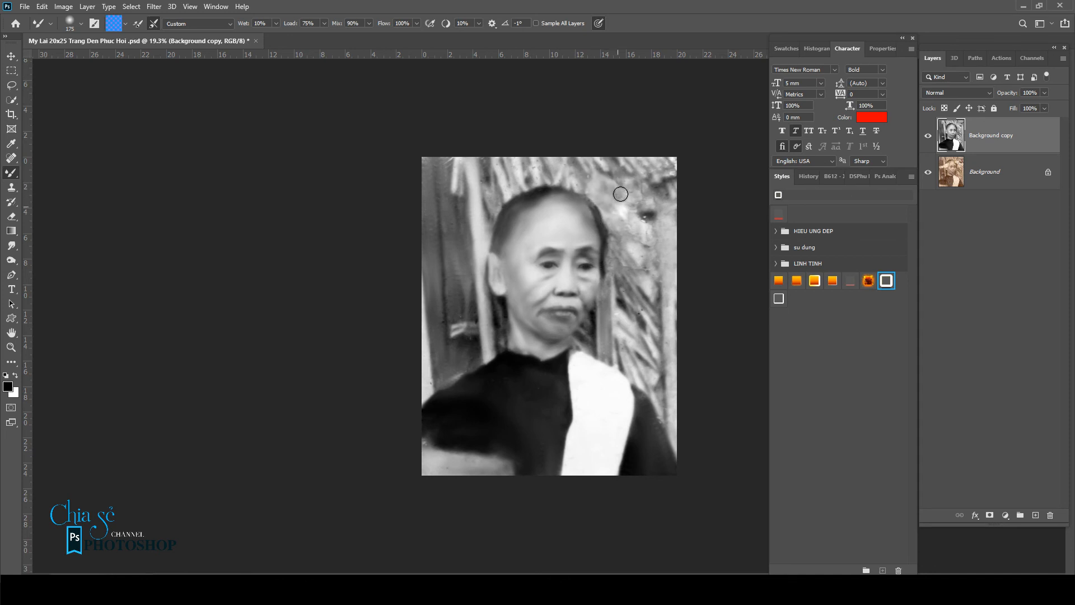
pyautogui.moveTo(621, 194)
pyautogui.mouseDown()
pyautogui.moveTo(611, 170)
pyautogui.moveTo(621, 167)
pyautogui.moveTo(639, 186)
pyautogui.moveTo(647, 234)
pyautogui.moveTo(649, 215)
pyautogui.moveTo(628, 249)
pyautogui.moveTo(657, 272)
pyautogui.moveTo(658, 243)
pyautogui.mouseUp()
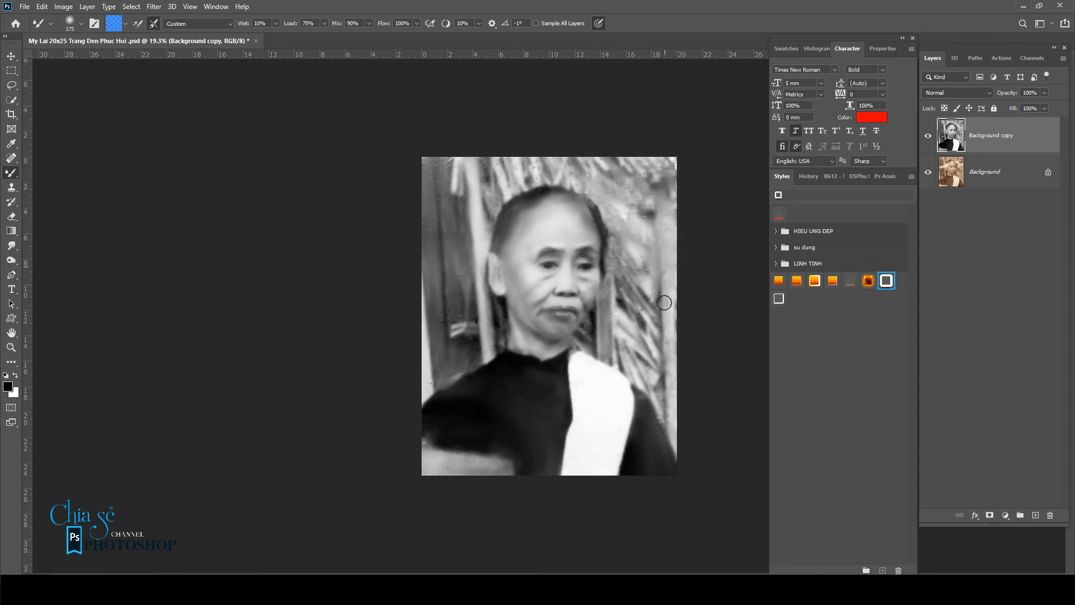
pyautogui.moveTo(666, 427); pyautogui.dragTo(669, 314)
pyautogui.moveTo(624, 285)
pyautogui.mouseDown()
pyautogui.moveTo(610, 246)
pyautogui.moveTo(636, 266)
pyautogui.mouseUp()
pyautogui.moveTo(615, 214)
pyautogui.mouseDown()
pyautogui.moveTo(587, 175)
pyautogui.moveTo(534, 152)
pyautogui.moveTo(537, 170)
pyautogui.moveTo(512, 181)
pyautogui.moveTo(491, 156)
pyautogui.moveTo(488, 192)
pyautogui.moveTo(578, 185)
pyautogui.mouseUp()
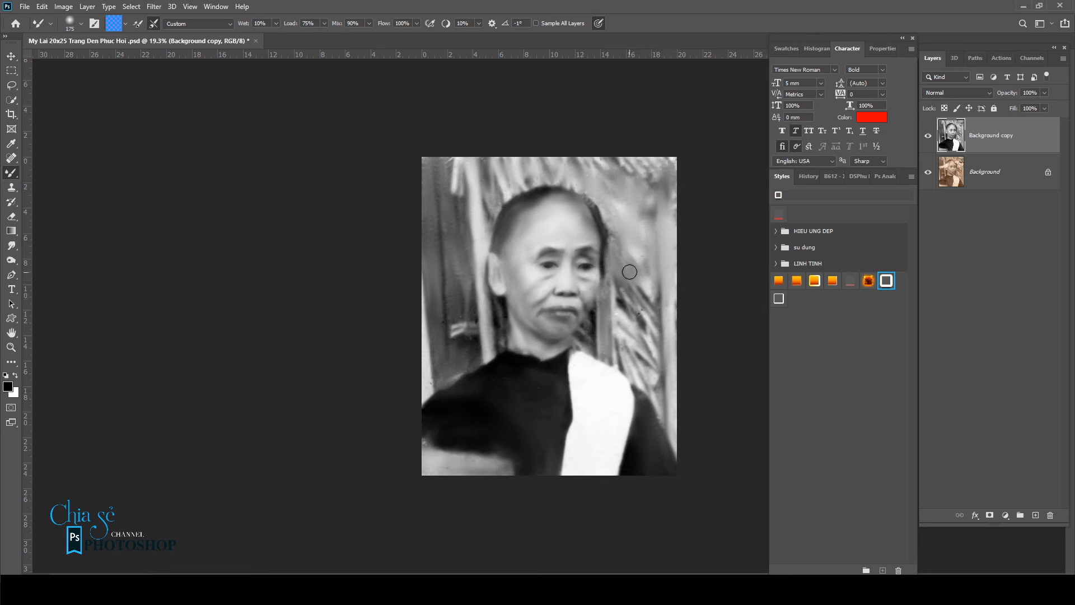
pyautogui.moveTo(634, 306)
pyautogui.mouseDown()
pyautogui.moveTo(666, 422)
pyautogui.moveTo(670, 329)
pyautogui.moveTo(656, 276)
pyautogui.mouseUp()
# Step: Blend the dark sleeve, the collar edge and the forehead above the far eyebrow with the Mixer Brush
pyautogui.moveTo(467, 388)
pyautogui.mouseDown()
pyautogui.moveTo(415, 439)
pyautogui.moveTo(482, 461)
pyautogui.moveTo(493, 477)
pyautogui.moveTo(467, 451)
pyautogui.mouseUp()
pyautogui.moveTo(521, 342); pyautogui.dragTo(532, 366)
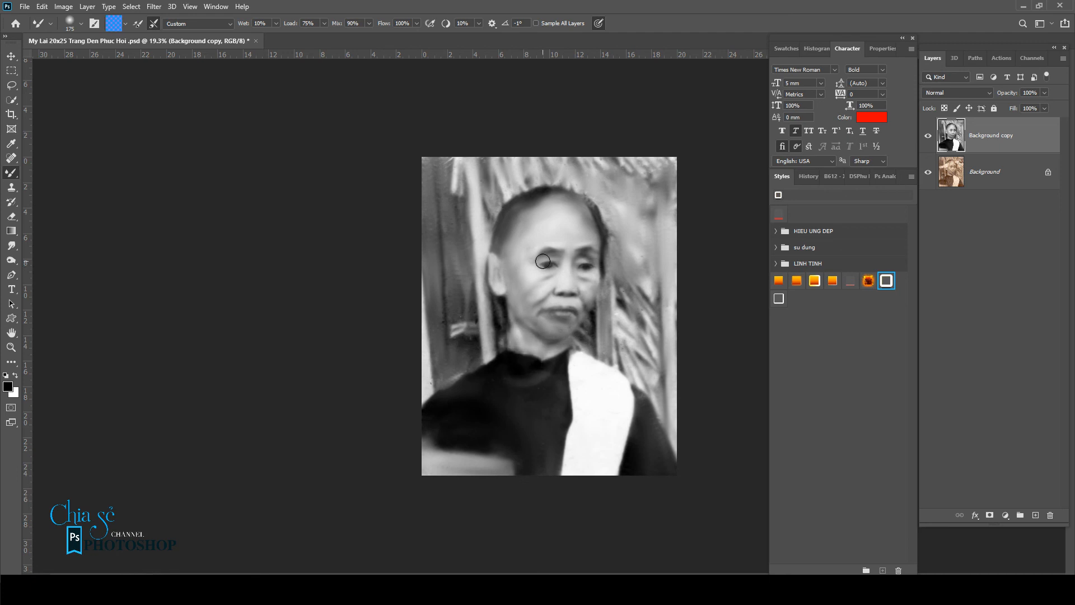
pyautogui.scroll(3, 582, 269)
pyautogui.moveTo(542, 176); pyautogui.dragTo(507, 180)
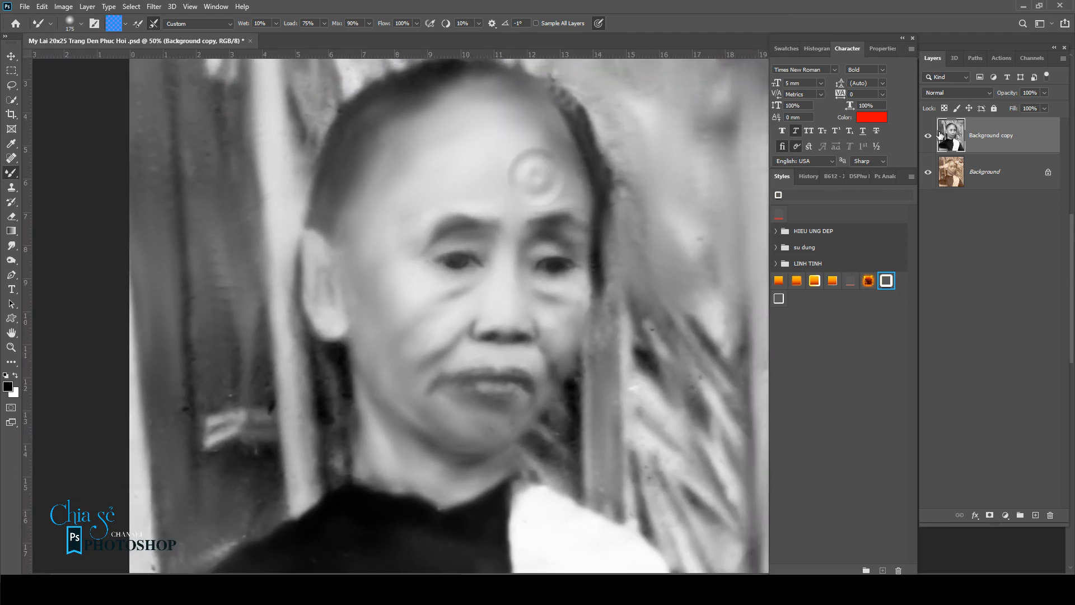
# Step: Compare the restored face with the original photo up close by hiding and showing the Background copy layer
pyautogui.click(928, 136)
pyautogui.click(928, 135)
pyautogui.click(928, 136)
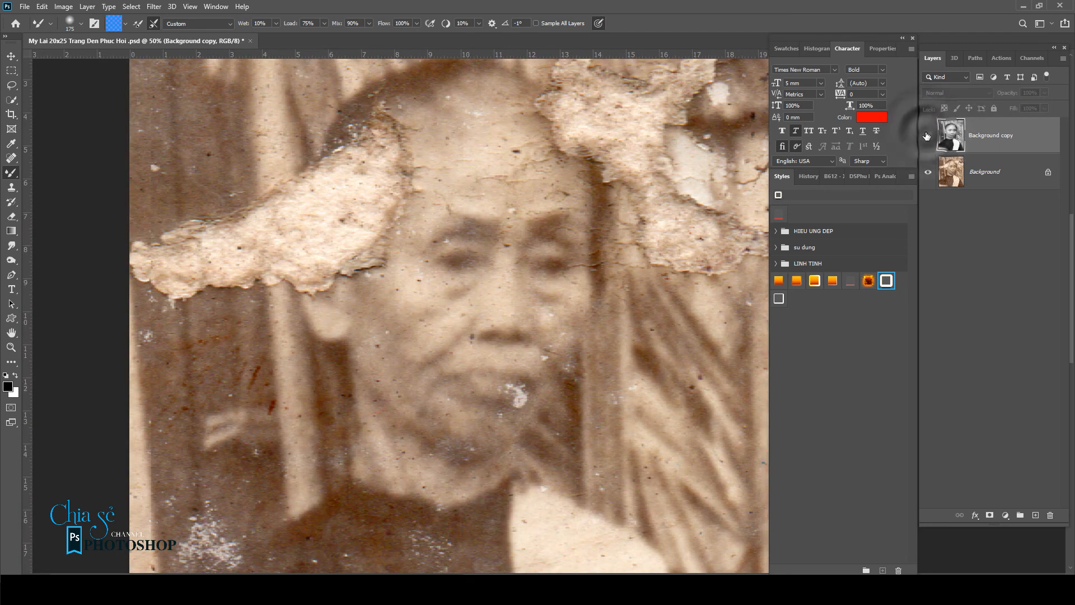
pyautogui.click(928, 136)
pyautogui.click(928, 135)
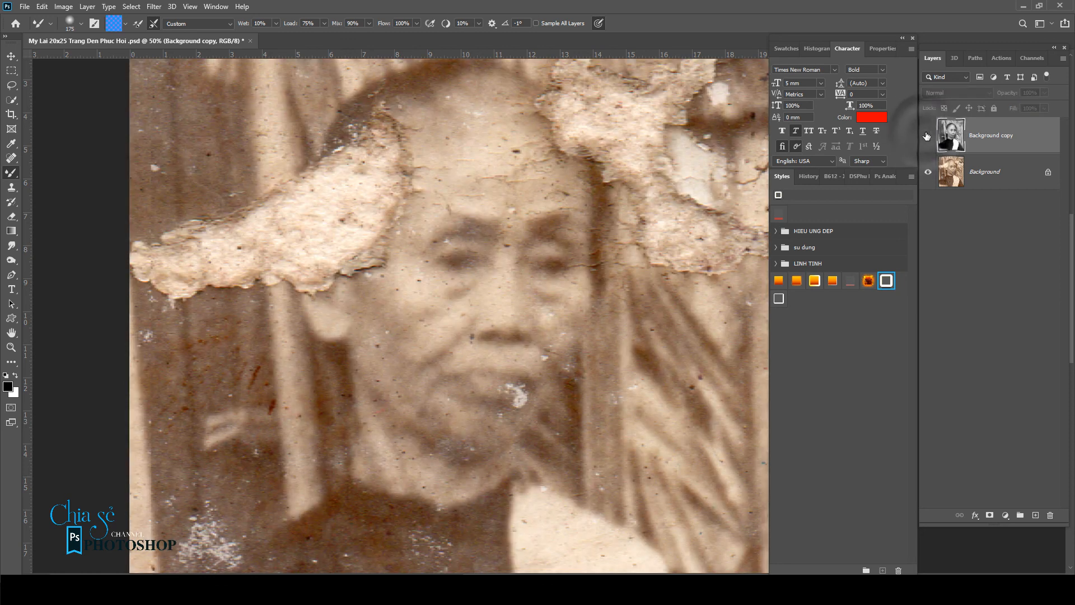
pyautogui.click(928, 136)
pyautogui.click(927, 135)
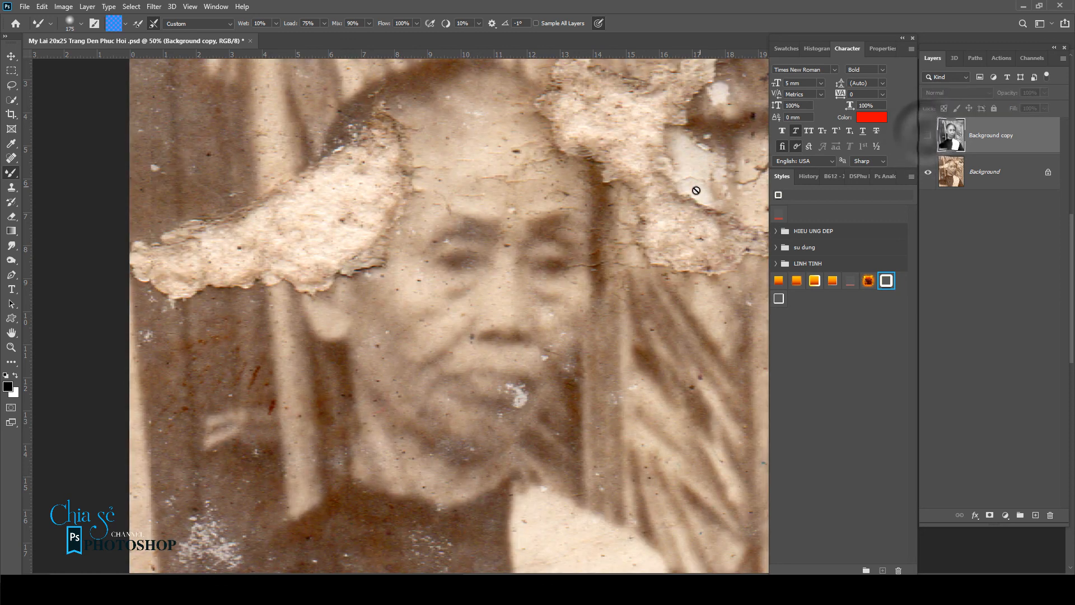
pyautogui.click(928, 136)
pyautogui.scroll(1, 596, 232)
pyautogui.scroll(-2, 596, 232)
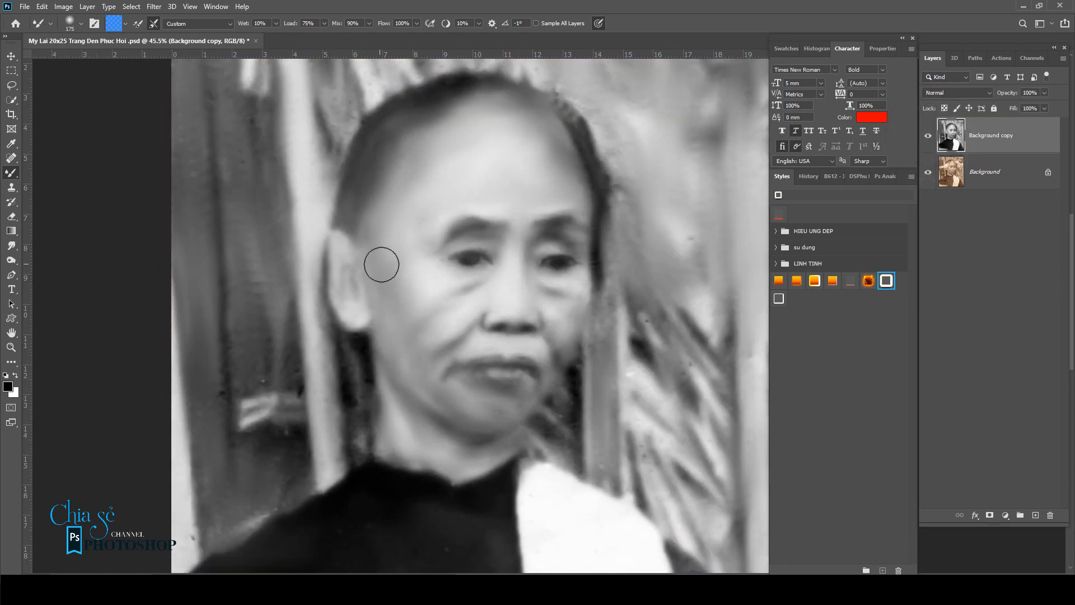
# Step: Soften the cheek fold and lips with the Mixer Brush, reducing it to size 80, and undo the last two strokes
pyautogui.moveTo(425, 327)
pyautogui.mouseDown()
pyautogui.moveTo(415, 352)
pyautogui.moveTo(425, 363)
pyautogui.moveTo(401, 328)
pyautogui.moveTo(411, 376)
pyautogui.moveTo(394, 407)
pyautogui.moveTo(412, 377)
pyautogui.moveTo(452, 432)
pyautogui.moveTo(433, 413)
pyautogui.moveTo(445, 430)
pyautogui.moveTo(435, 362)
pyautogui.mouseUp()
pyautogui.scroll(2, 445, 369)
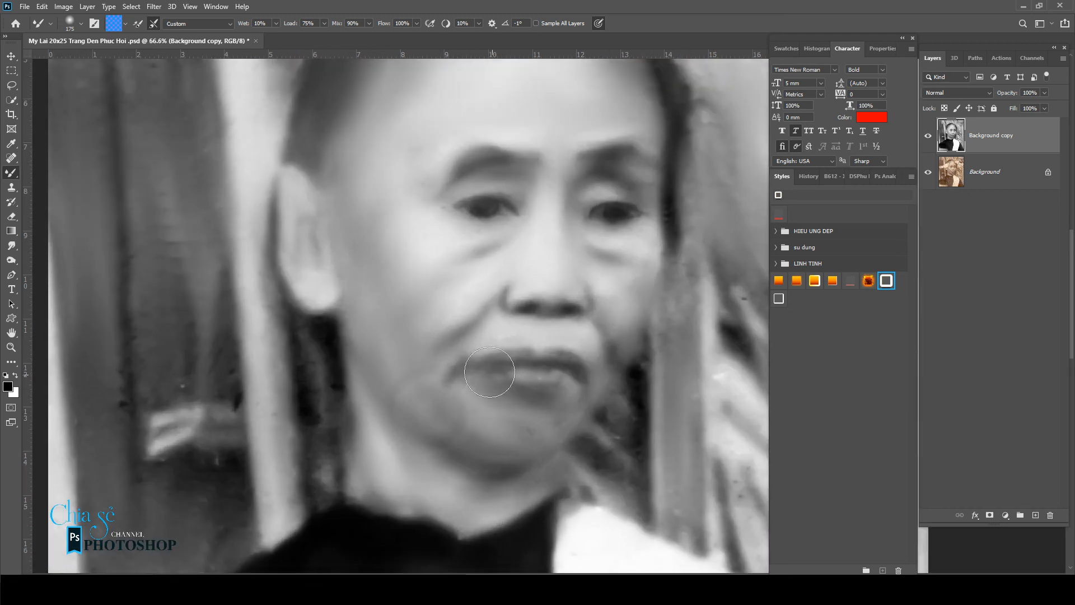
pyautogui.moveTo(566, 377)
pyautogui.mouseDown()
pyautogui.moveTo(510, 367)
pyautogui.moveTo(564, 366)
pyautogui.mouseUp()
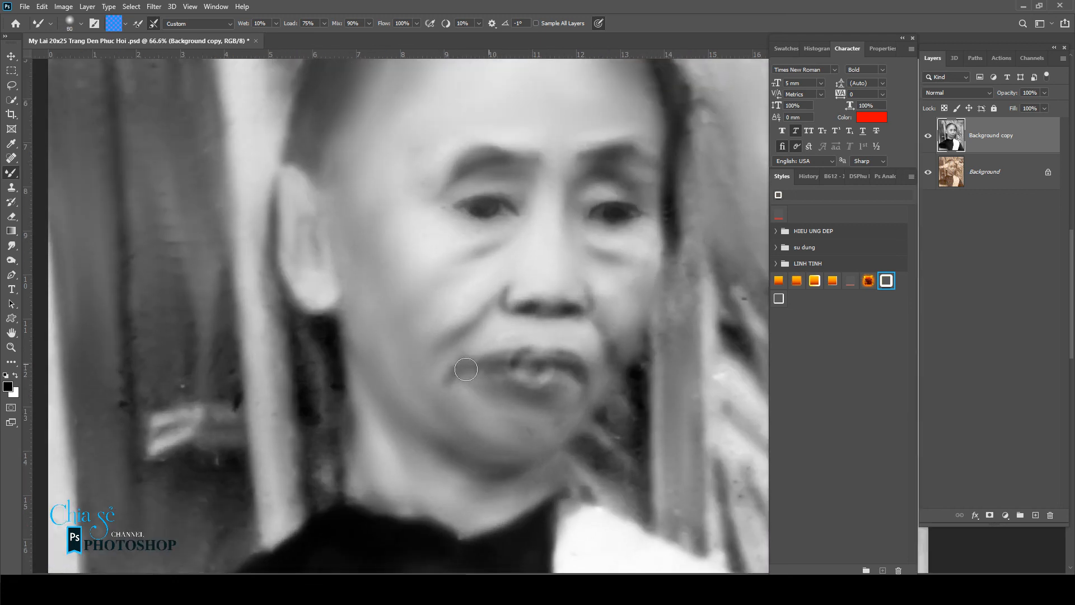
pyautogui.moveTo(466, 369)
pyautogui.mouseDown()
pyautogui.moveTo(468, 351)
pyautogui.moveTo(456, 372)
pyautogui.moveTo(463, 365)
pyautogui.mouseUp()
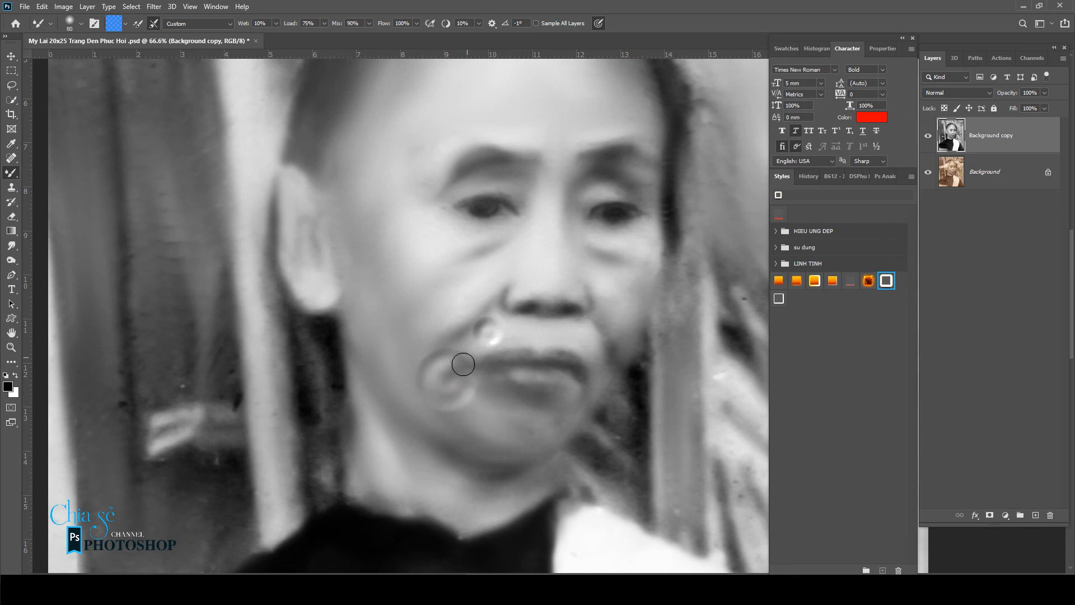
pyautogui.hotkey('ctrl', 'z')
pyautogui.hotkey('ctrl', 'z')
# Step: Try to soften the far corner of the mouth with the Mixer Brush and undo the recent strokes
pyautogui.moveTo(590, 382)
pyautogui.mouseDown()
pyautogui.moveTo(532, 433)
pyautogui.moveTo(530, 419)
pyautogui.moveTo(505, 413)
pyautogui.moveTo(558, 430)
pyautogui.moveTo(607, 358)
pyautogui.mouseUp()
pyautogui.hotkey('ctrl', 'z')
pyautogui.hotkey('ctrl', 'z')
pyautogui.hotkey('ctrl', 'z')
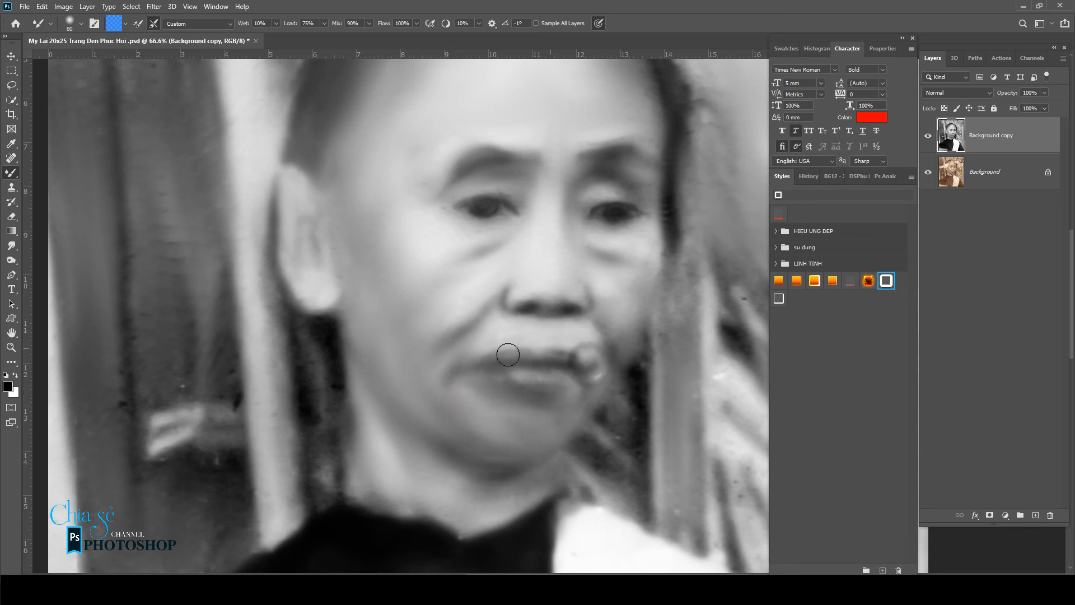
pyautogui.hotkey('ctrl', 'z')
pyautogui.hotkey('ctrl', 'z')
pyautogui.hotkey('ctrl', 'z')
# Step: Smooth the skin from beside the nose up around the far eye and undo the last unwanted stroke
pyautogui.moveTo(526, 250); pyautogui.dragTo(467, 295)
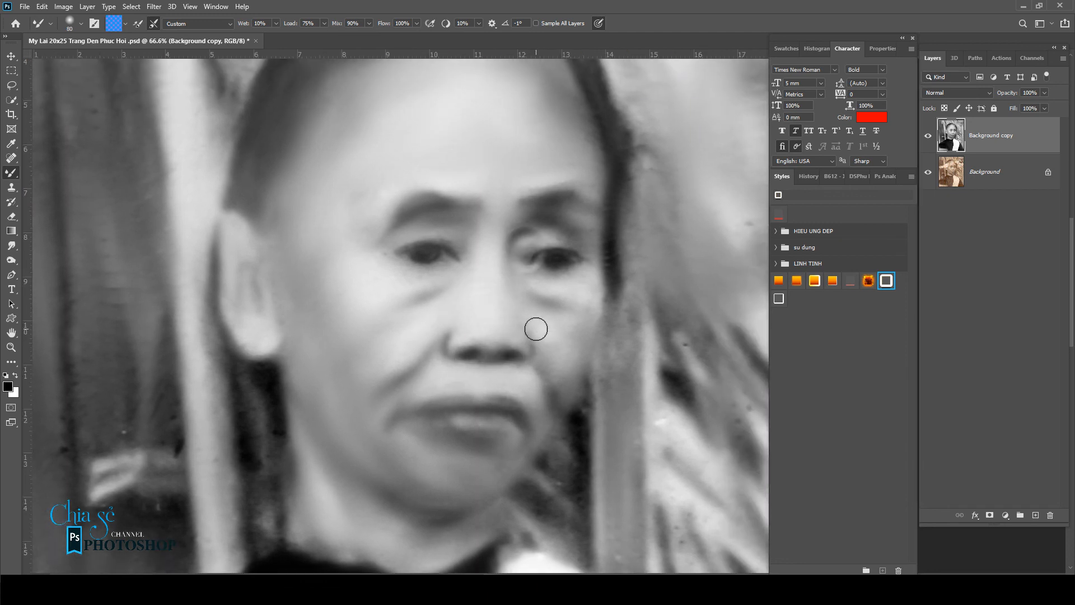
pyautogui.moveTo(536, 329)
pyautogui.mouseDown()
pyautogui.moveTo(542, 376)
pyautogui.moveTo(560, 318)
pyautogui.moveTo(570, 323)
pyautogui.moveTo(588, 287)
pyautogui.moveTo(534, 279)
pyautogui.moveTo(572, 280)
pyautogui.moveTo(588, 250)
pyautogui.mouseUp()
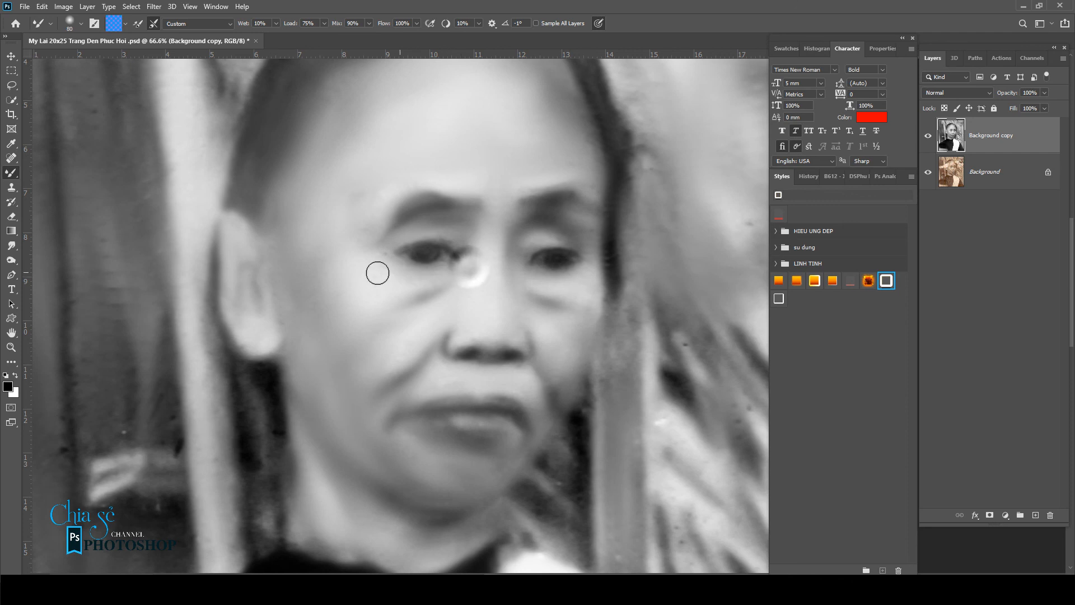
pyautogui.hotkey('ctrl', 'z')
# Step: Even out the near cheek and temple with the Mixer Brush, enlarging the brush for the area beside the ear
pyautogui.moveTo(366, 241)
pyautogui.mouseDown()
pyautogui.moveTo(338, 202)
pyautogui.moveTo(276, 289)
pyautogui.moveTo(275, 276)
pyautogui.moveTo(284, 323)
pyautogui.moveTo(369, 347)
pyautogui.moveTo(351, 368)
pyautogui.moveTo(352, 329)
pyautogui.moveTo(358, 373)
pyautogui.mouseUp()
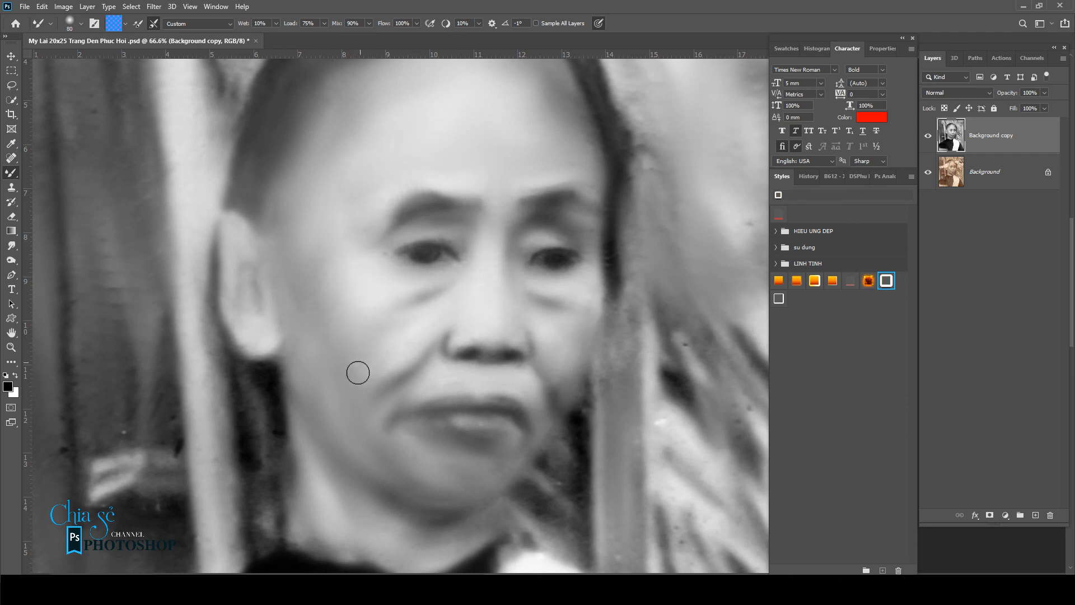
pyautogui.click(339, 328)
pyautogui.press(']')
pyautogui.press(']')
pyautogui.press(']')
pyautogui.moveTo(314, 254)
pyautogui.mouseDown()
pyautogui.moveTo(299, 300)
pyautogui.moveTo(321, 362)
pyautogui.moveTo(338, 328)
pyautogui.mouseUp()
# Step: Smooth the far cheek, the chin and the skin below the lips with a smaller Mixer Brush
pyautogui.press('[')
pyautogui.press('[')
pyautogui.press('[')
pyautogui.moveTo(556, 360); pyautogui.dragTo(556, 408)
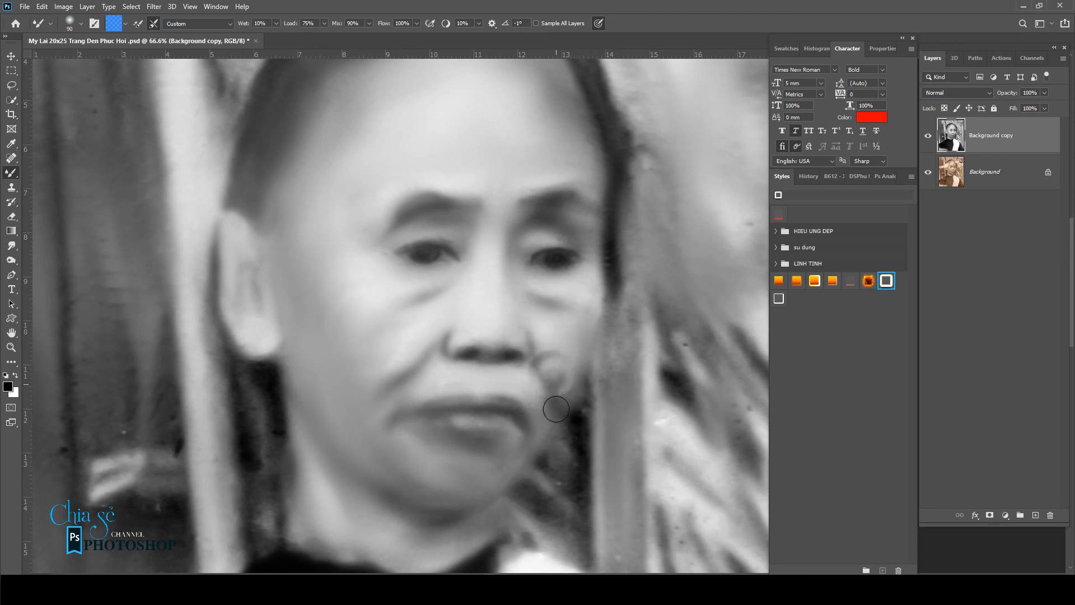
pyautogui.press('[')
pyautogui.click(463, 485)
pyautogui.click(431, 432)
# Step: Compare the smoothed face and the full portrait with the original photo by toggling the Background copy layer's visibility
pyautogui.click(928, 135)
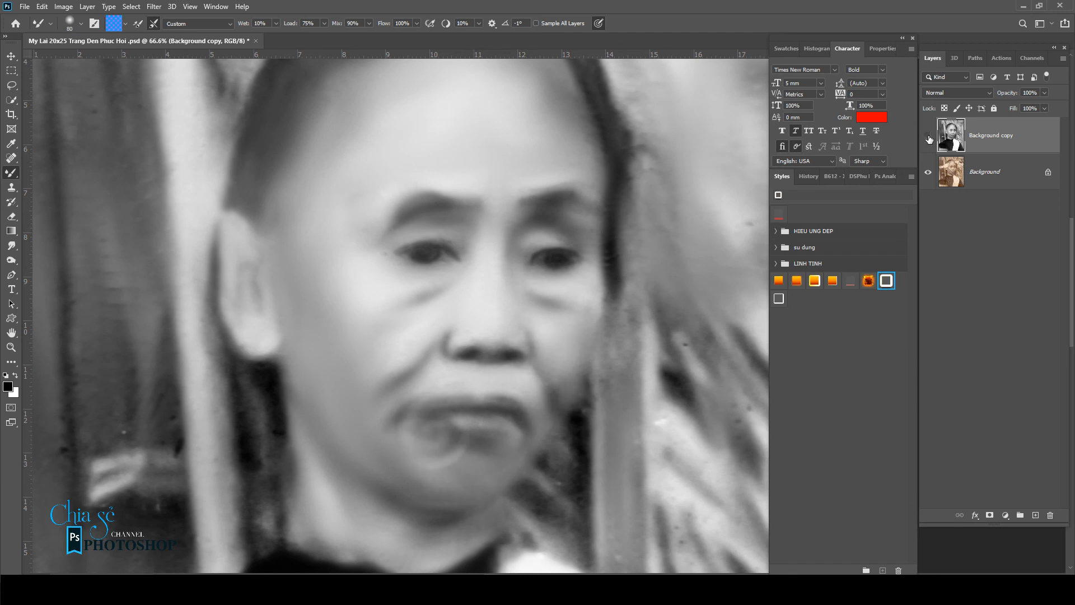
pyautogui.click(929, 137)
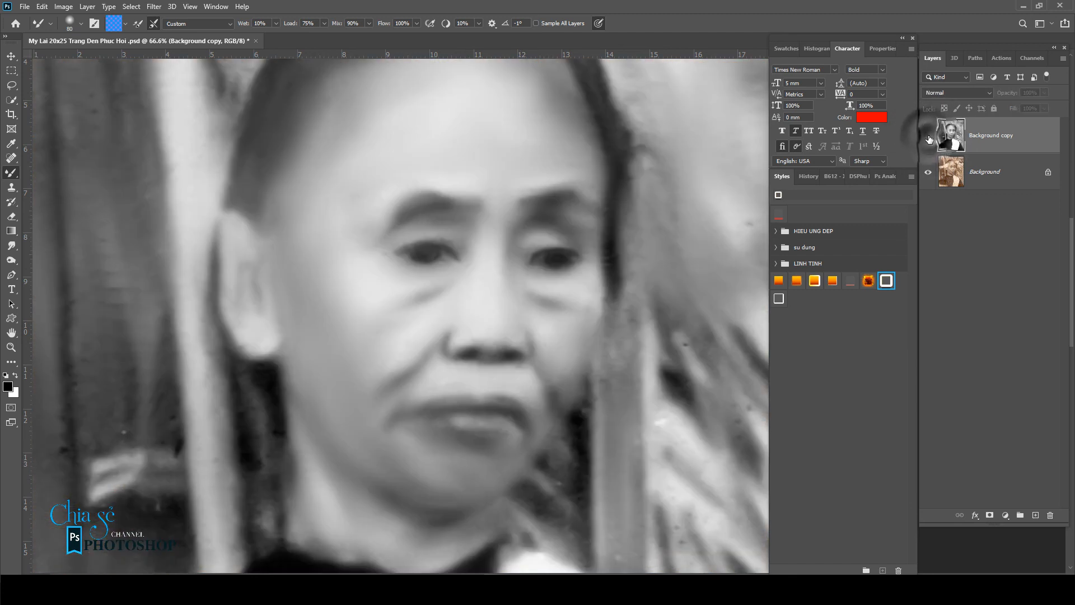
pyautogui.click(928, 137)
pyautogui.click(929, 137)
pyautogui.click(928, 137)
pyautogui.click(928, 138)
pyautogui.hotkey('ctrl', '-')
pyautogui.hotkey('ctrl', '-')
pyautogui.hotkey('ctrl', '-')
pyautogui.hotkey('ctrl', '-')
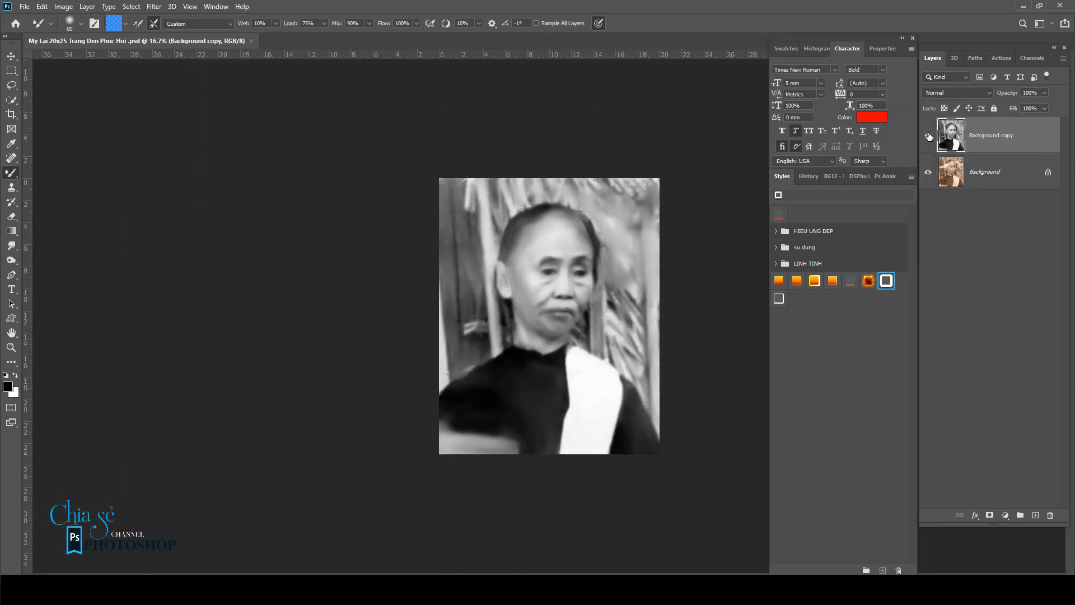
pyautogui.click(929, 137)
pyautogui.scroll(5, 498, 286)
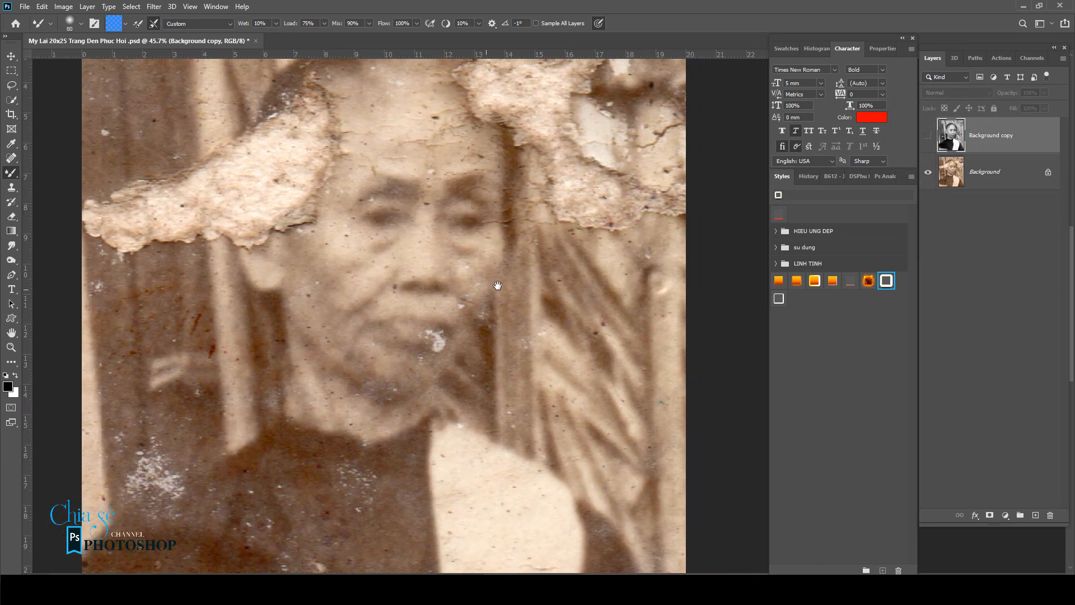